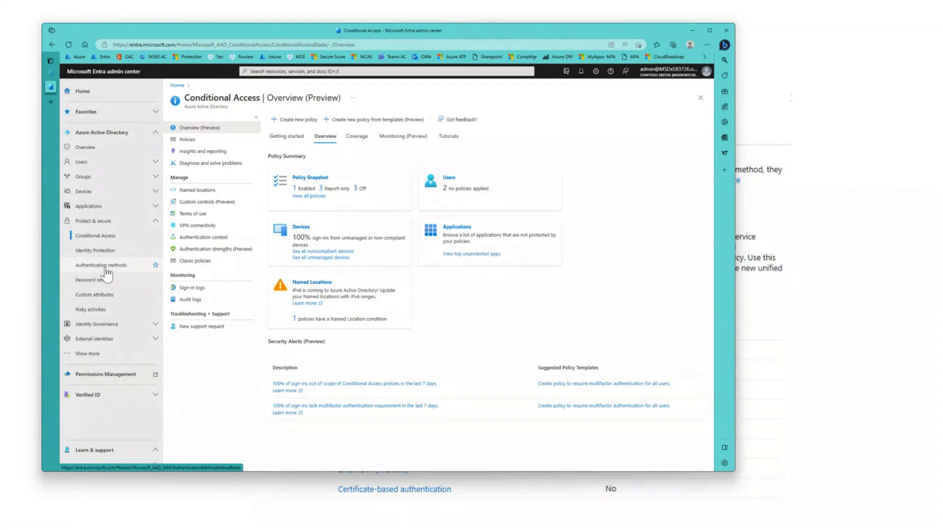
Open the Authentication methods policies under Protect & secure, maximize the browser window and enlarge the page for readability.
left_click(103, 266)
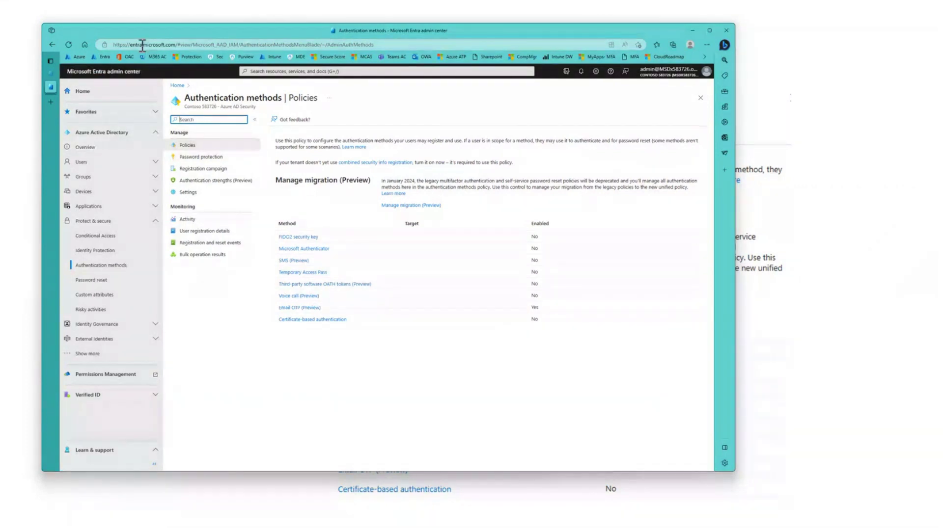
left_click(708, 30)
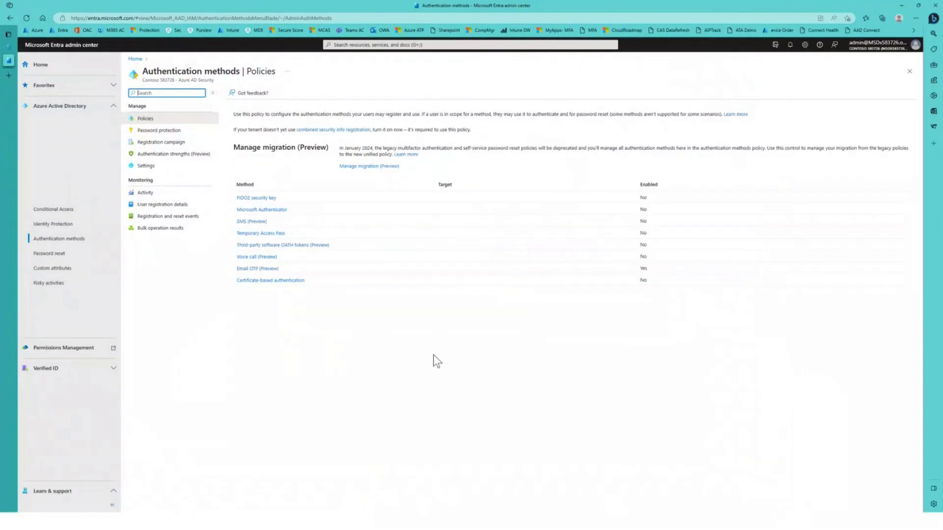
key("ctrl+plus")
key("ctrl+plus")
key("ctrl+plus")
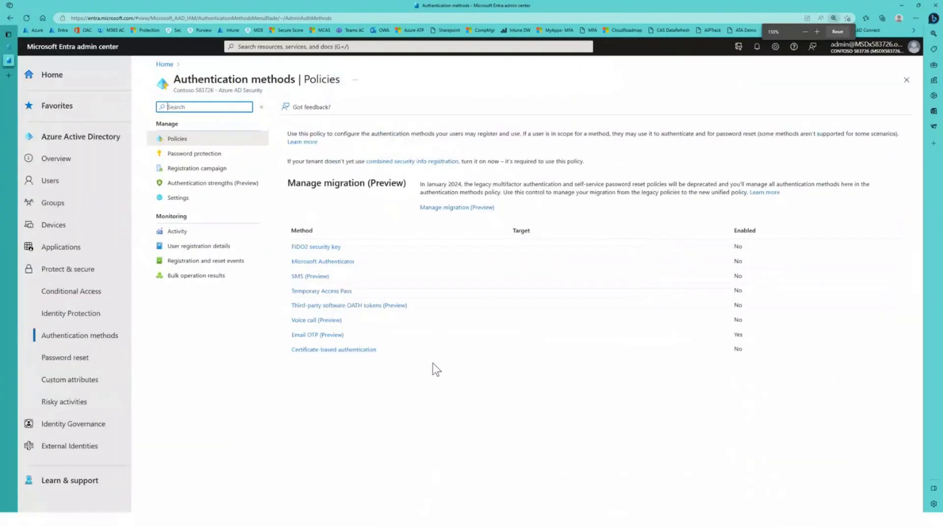
key("ctrl+minus")
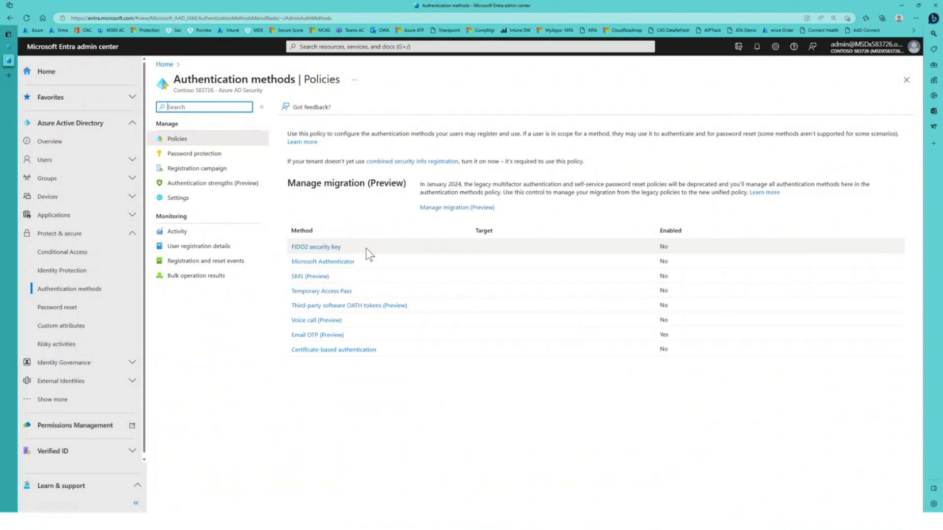
Switch on the FIDO2 security key method with all users targeted and open its configuration options.
left_click(323, 249)
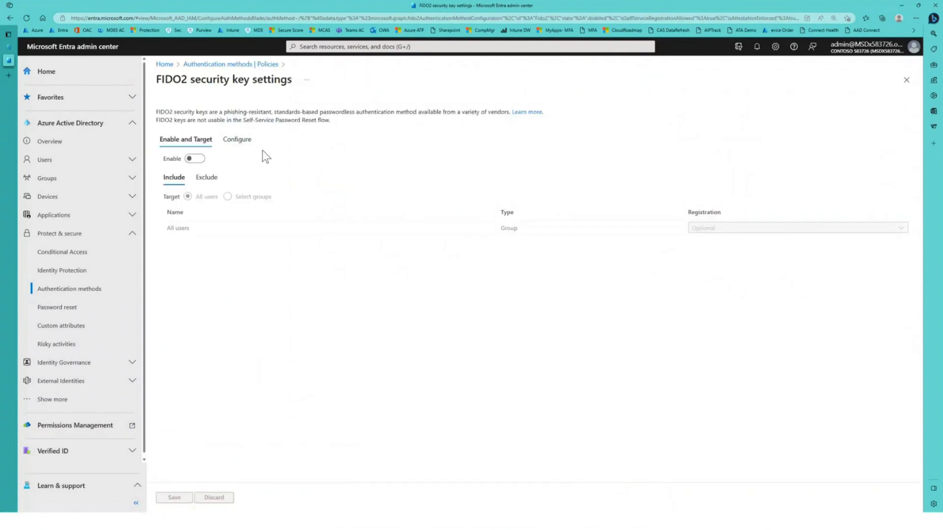
left_click(190, 162)
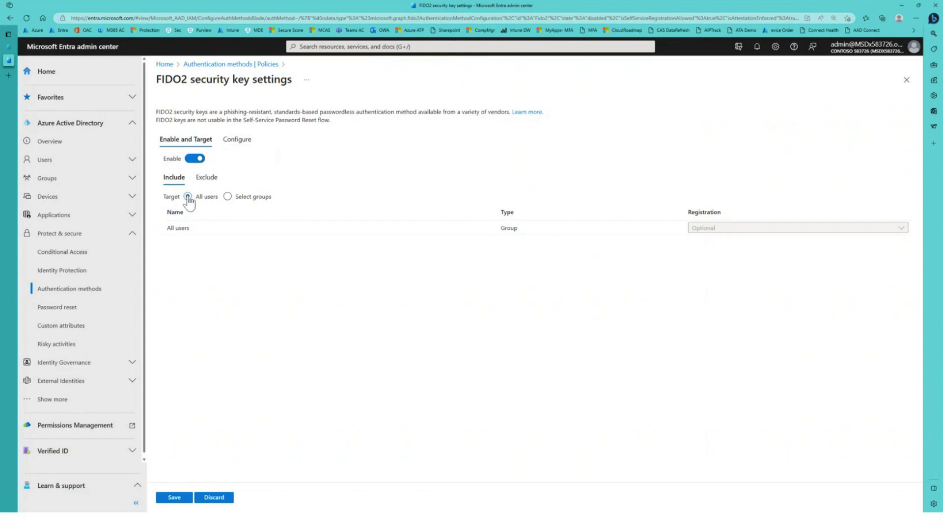
left_click(240, 140)
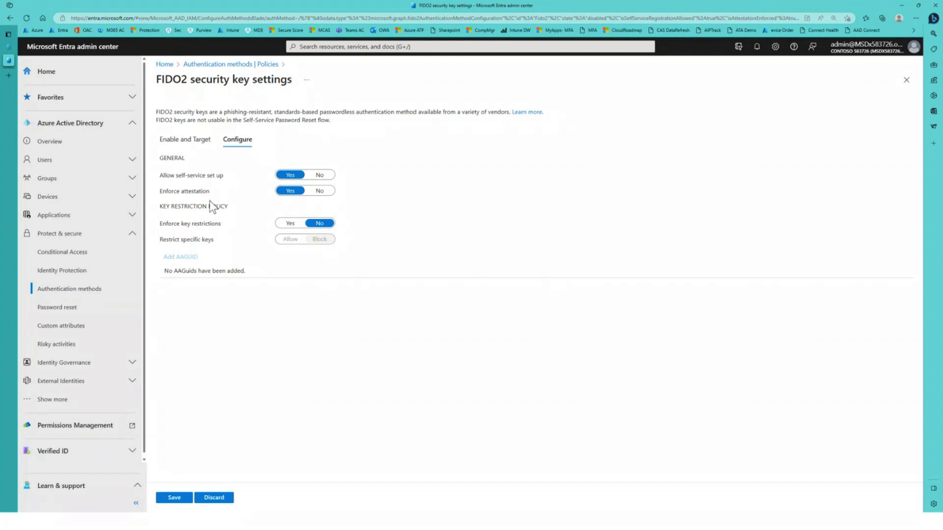
Try enforcing FIDO2 key restrictions with the AAGUID entry form, and return to the policies list discarding the unsaved edits.
left_click(290, 223)
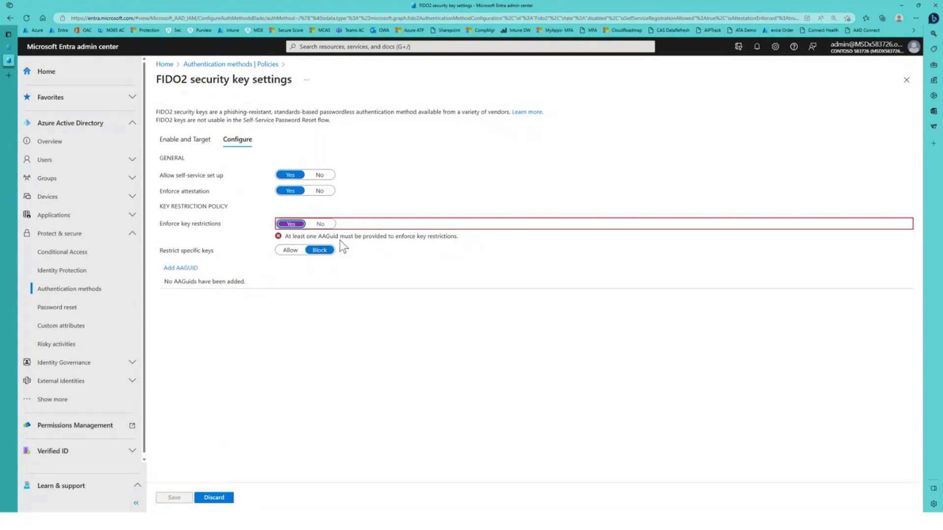
left_click(319, 224)
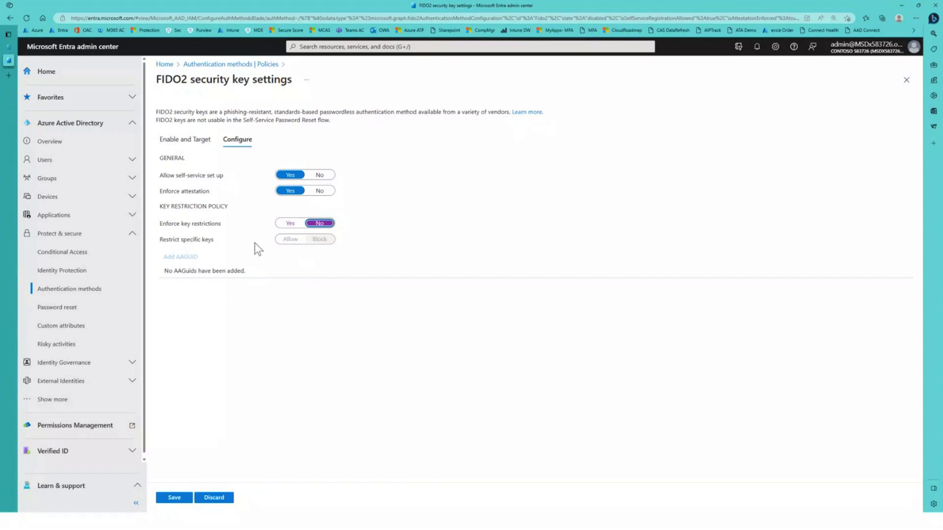
left_click(289, 223)
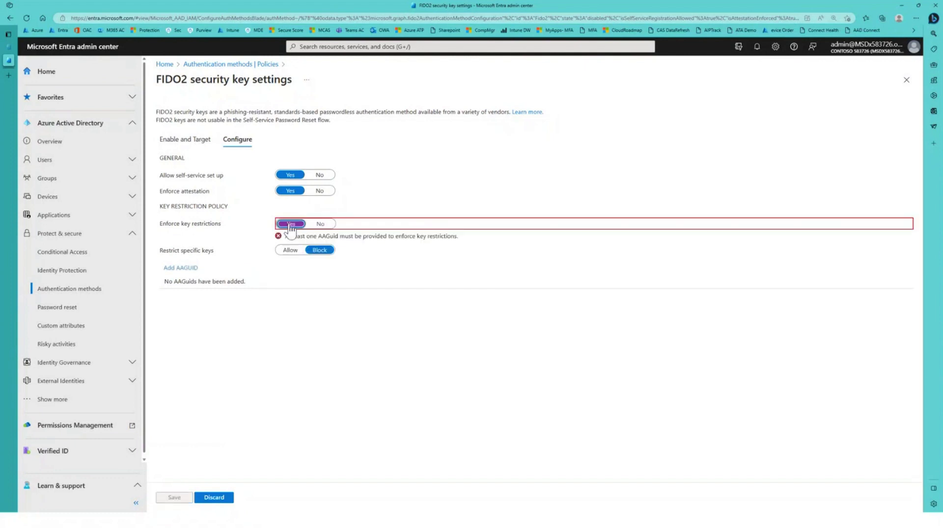
left_click(183, 268)
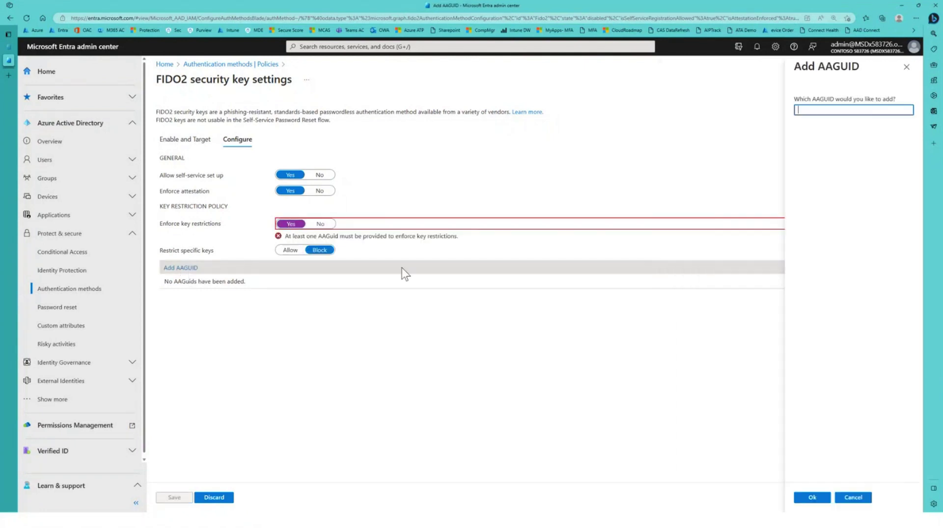
left_click(853, 498)
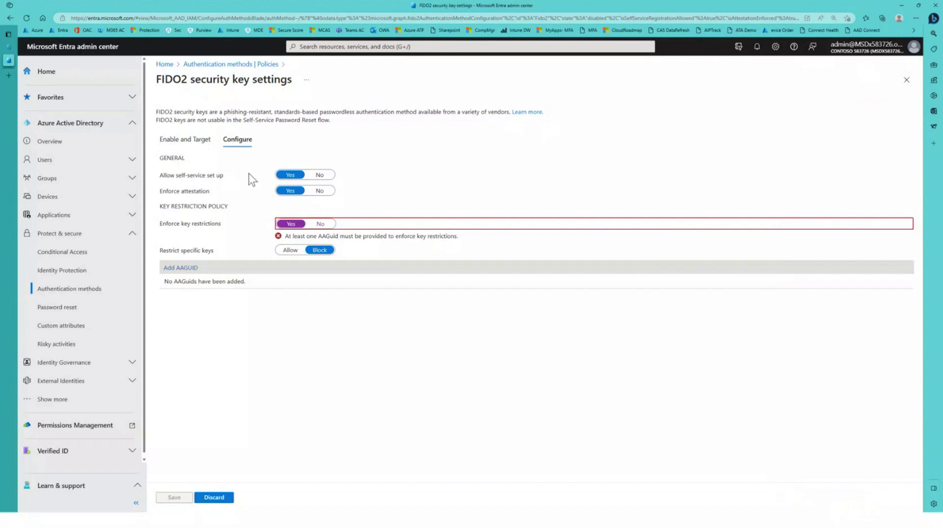
left_click(320, 224)
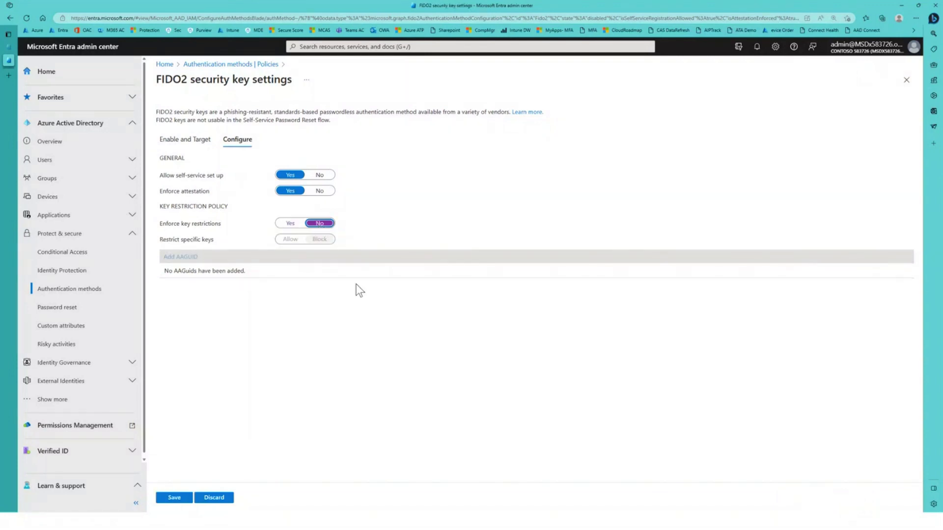
left_click(235, 66)
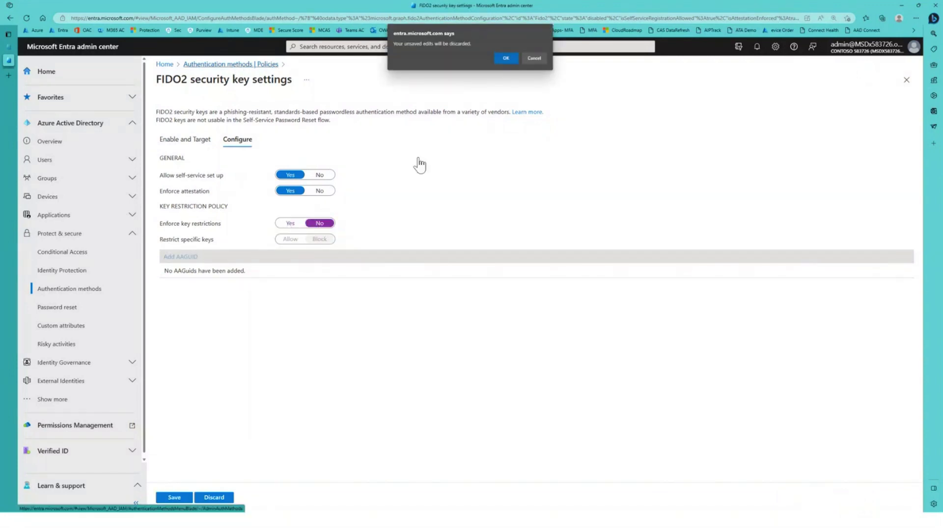
left_click(506, 58)
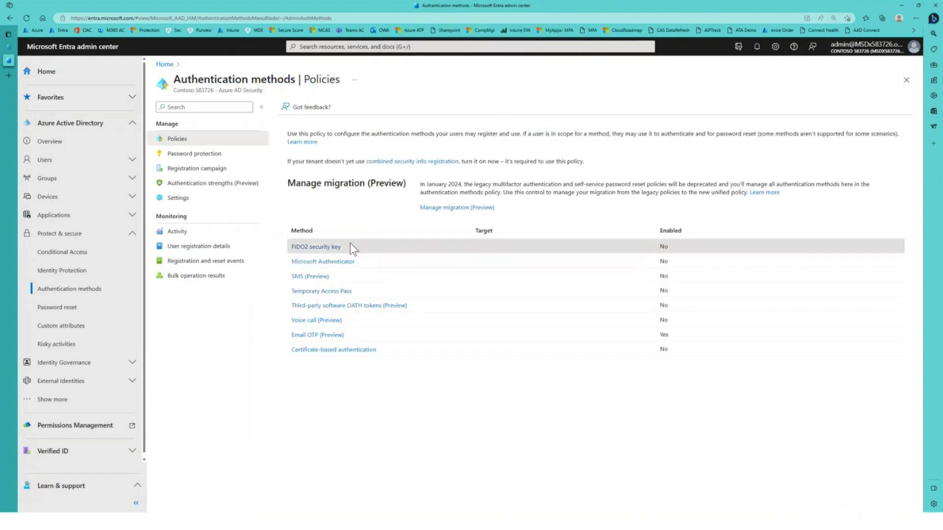
Switch on the Microsoft Authenticator method and set Allow use of Microsoft Authenticator OTP to Yes in its configuration.
left_click(329, 261)
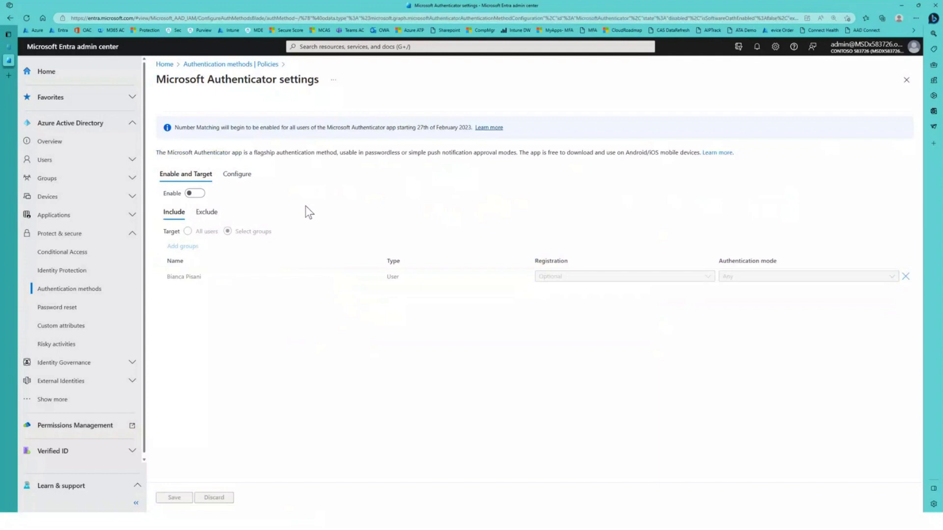
left_click(194, 193)
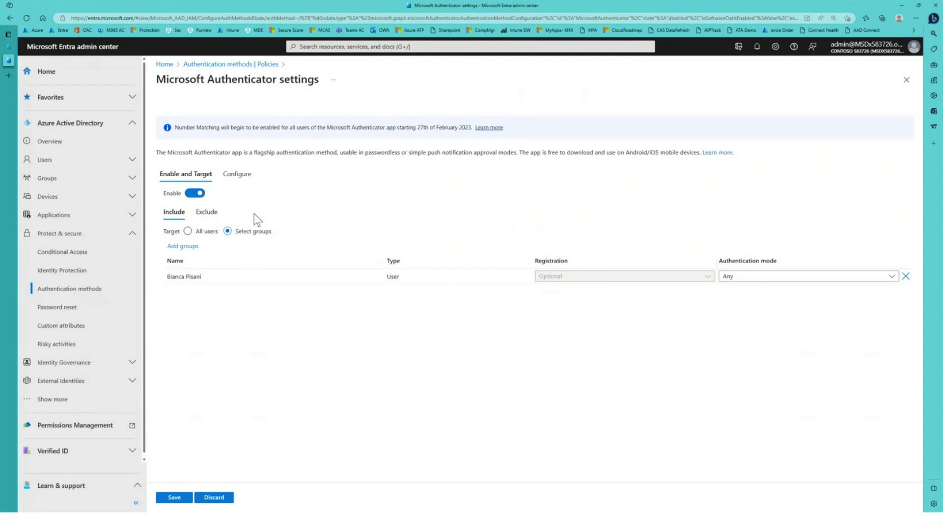
left_click(239, 174)
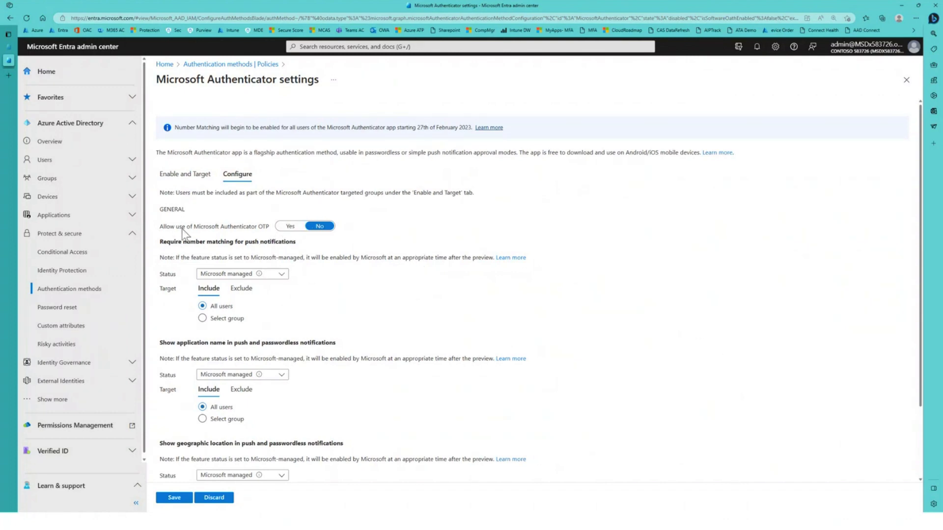
left_click(291, 226)
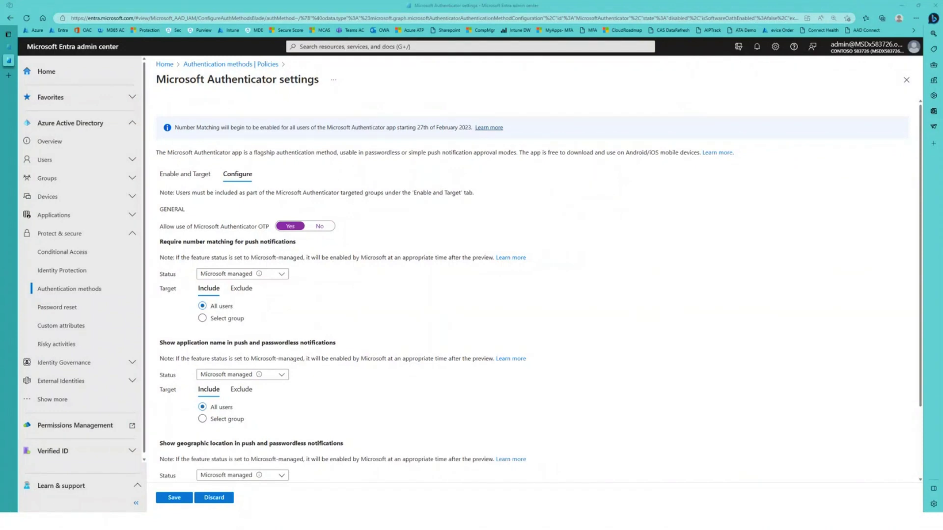
left_click(290, 225)
View the Authenticator app in the AirServer phone mirroring window beside the settings, and return to the browser.
left_click_drag(164, 4, 467, 12)
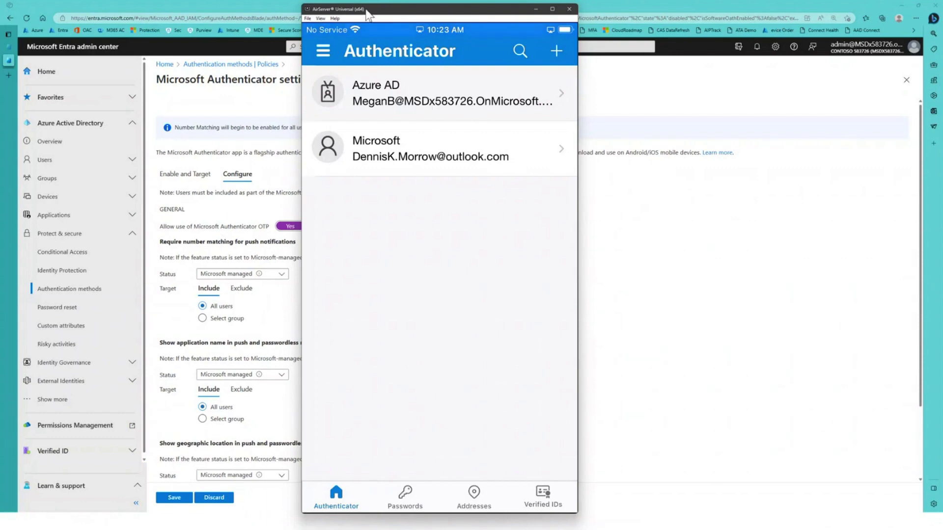
left_click_drag(372, 11, 491, 12)
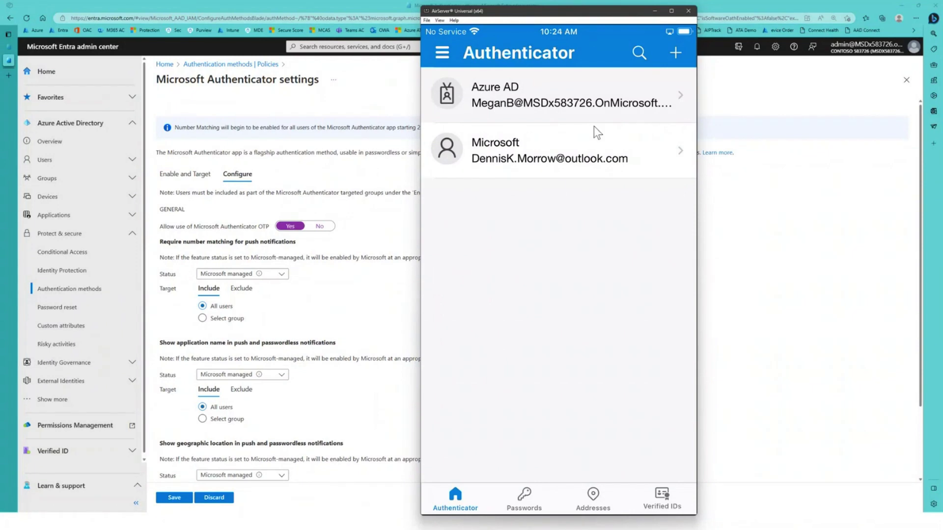
left_click(349, 282)
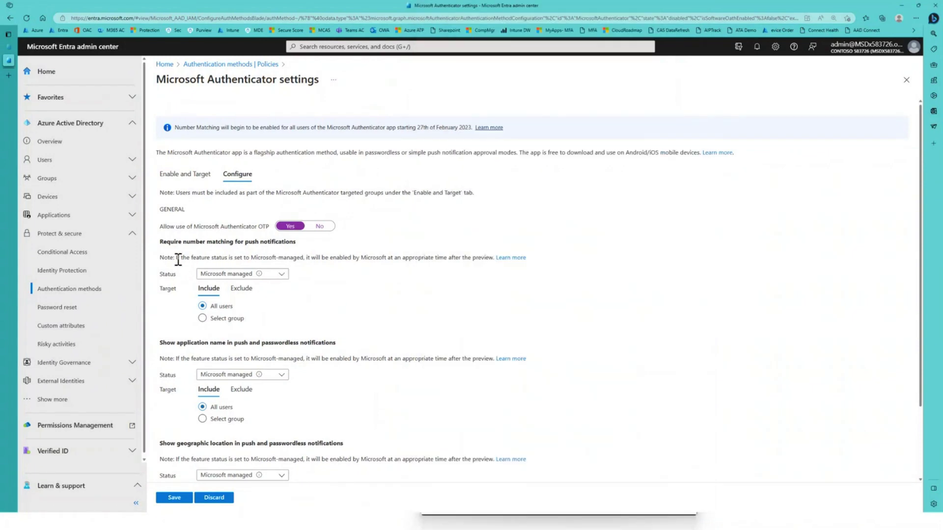
Set the status of Require number matching for push notifications to Enabled.
mouse_move(259, 274)
left_click(272, 274)
left_click(239, 301)
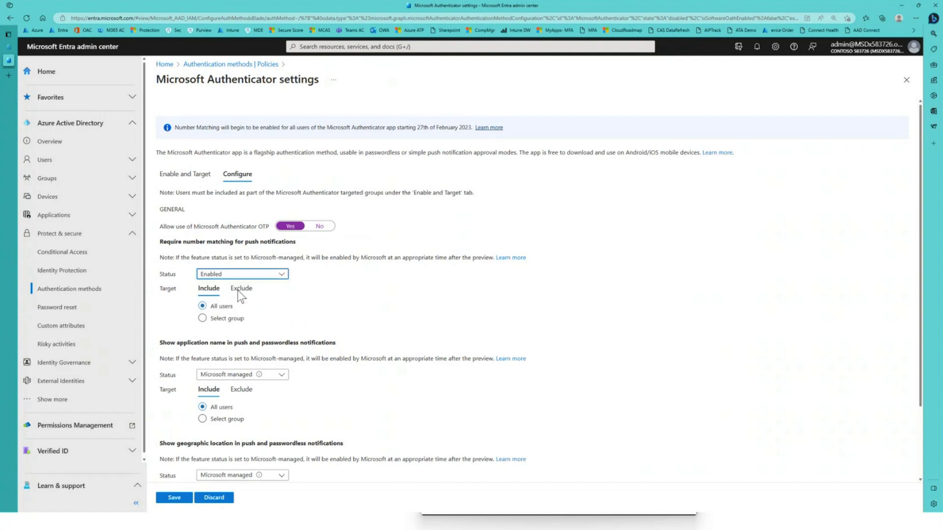
left_click(278, 277)
left_click(267, 302)
key("Down")
left_click(277, 280)
left_click(257, 301)
Examine the application name and geographic location notification settings, including the status choices and the explanation of Microsoft managed.
scroll(342, 268, "down", 2)
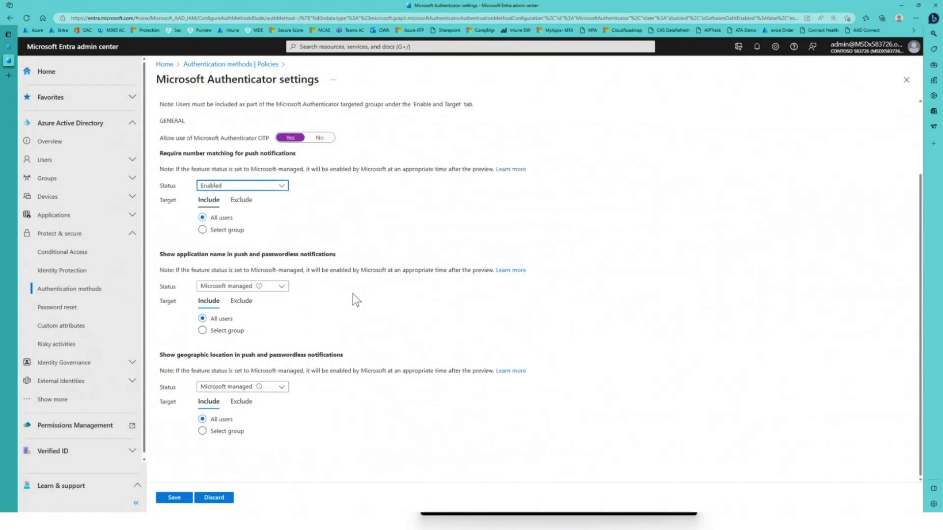
left_click_drag(188, 256, 325, 254)
left_click(345, 252)
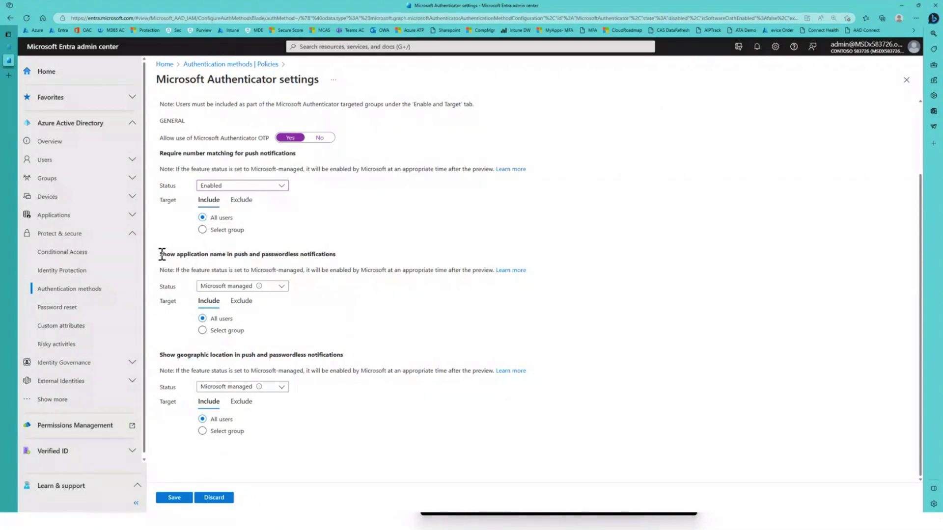
left_click_drag(162, 253, 273, 270)
left_click(407, 300)
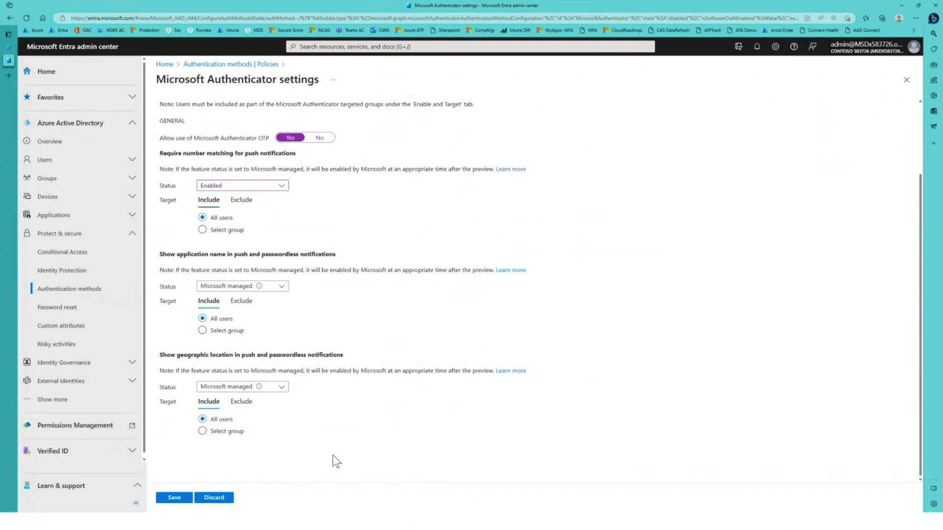
left_click(281, 388)
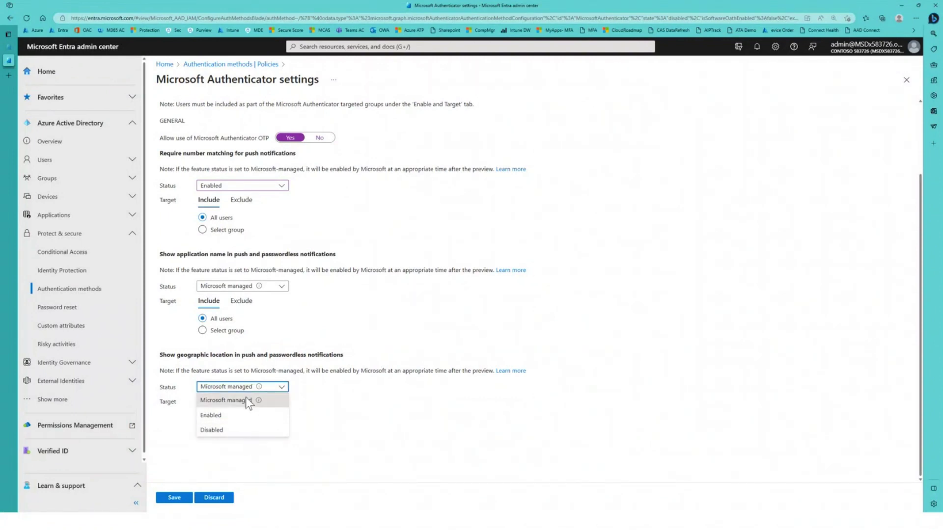
mouse_move(259, 402)
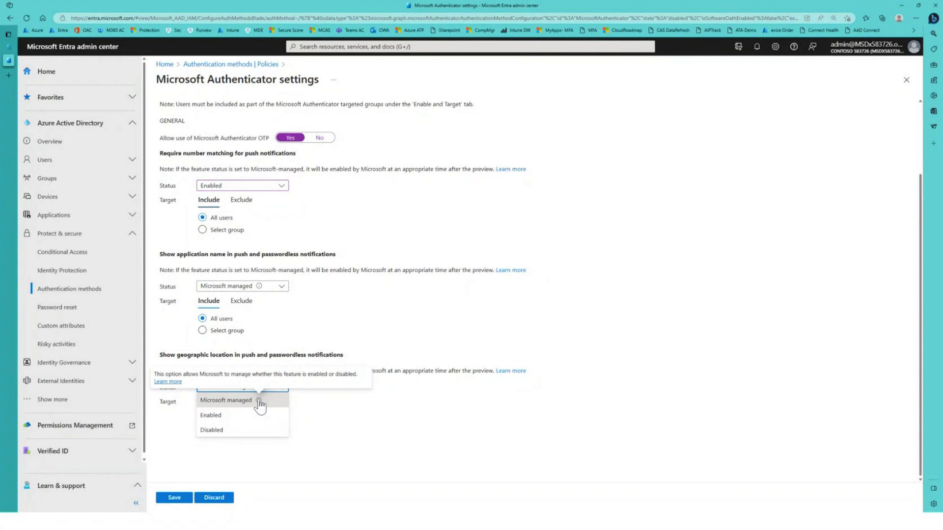
left_click(350, 434)
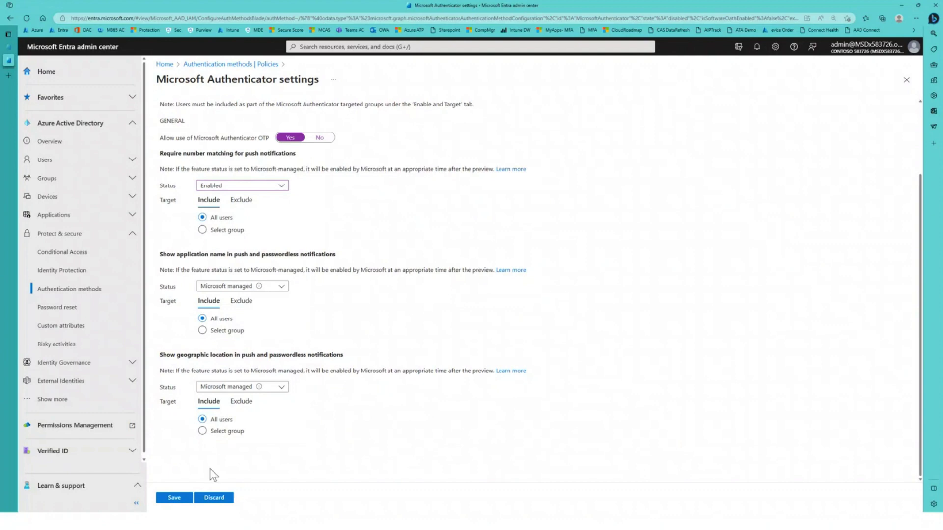
Discard the Microsoft Authenticator changes and return to the Authentication methods policies list.
left_click(218, 498)
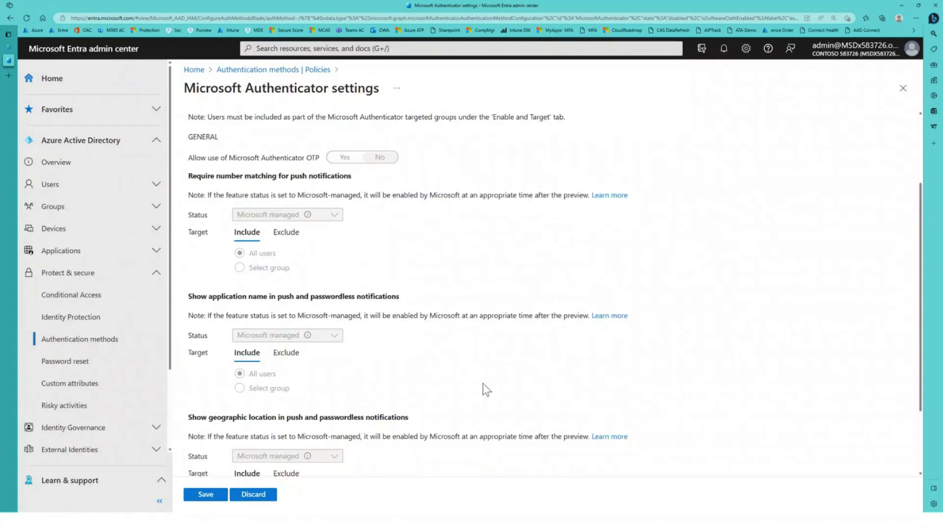
scroll(482, 384, "down", 3)
scroll(418, 381, "up", 5)
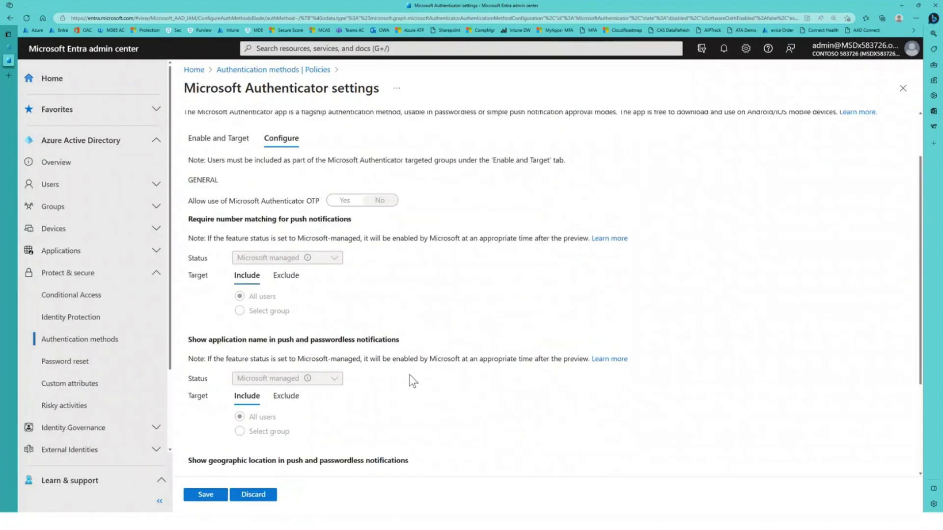
scroll(413, 380, "up", 2)
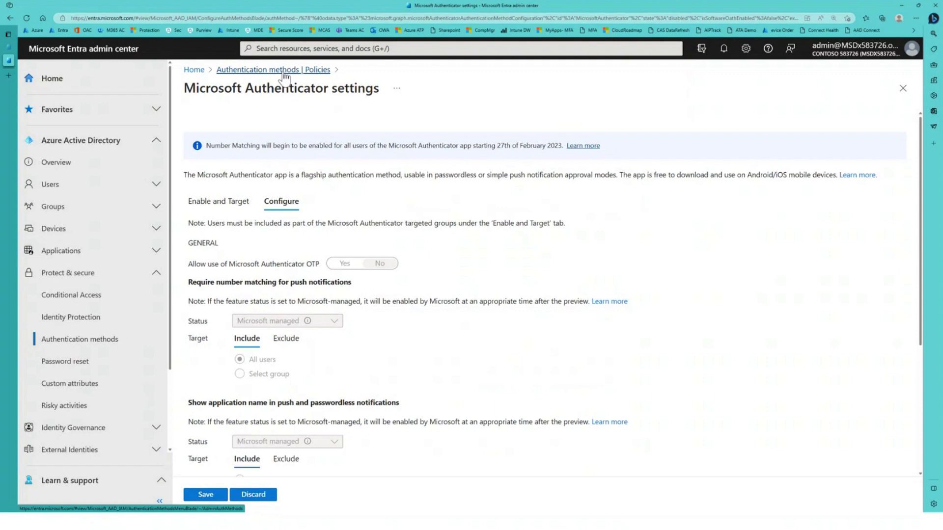
left_click(283, 71)
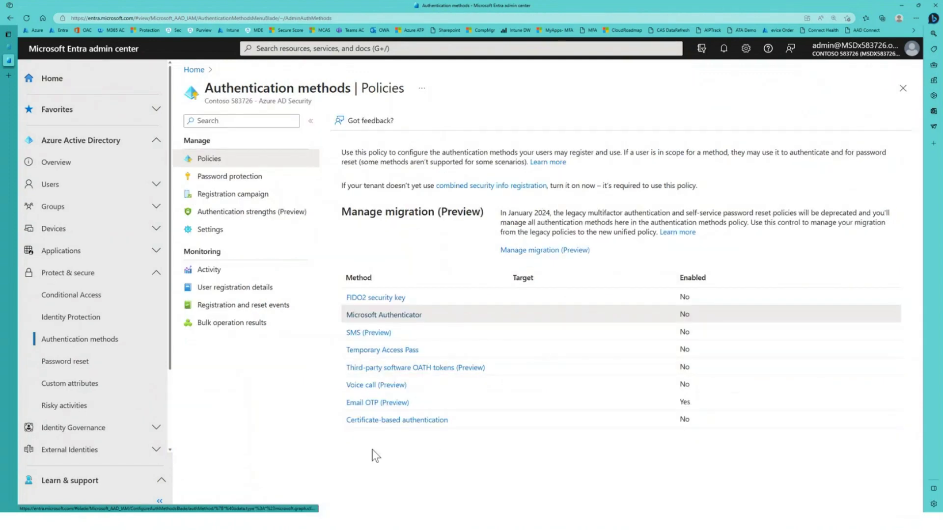
Try enabling the SMS (Preview) method for all users, discard the edits and return to the Authentication methods policies list.
left_click(368, 316)
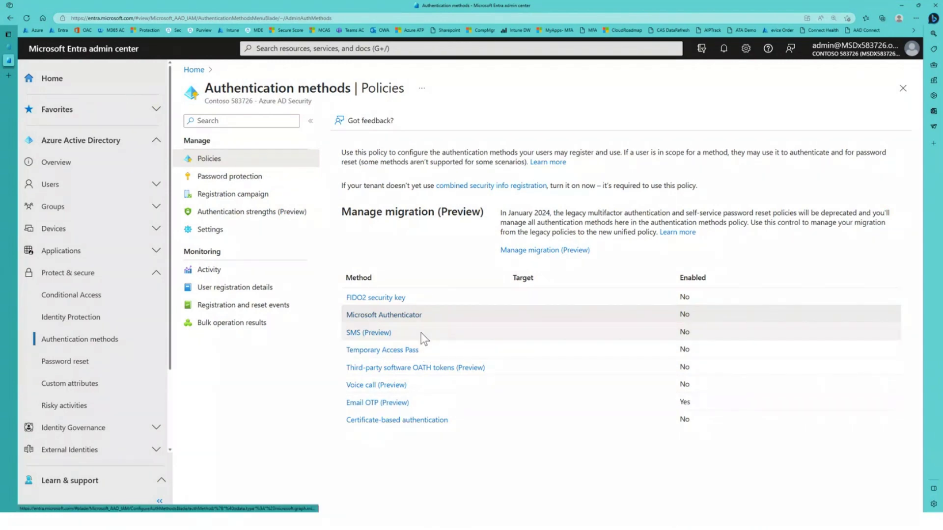
left_click(378, 333)
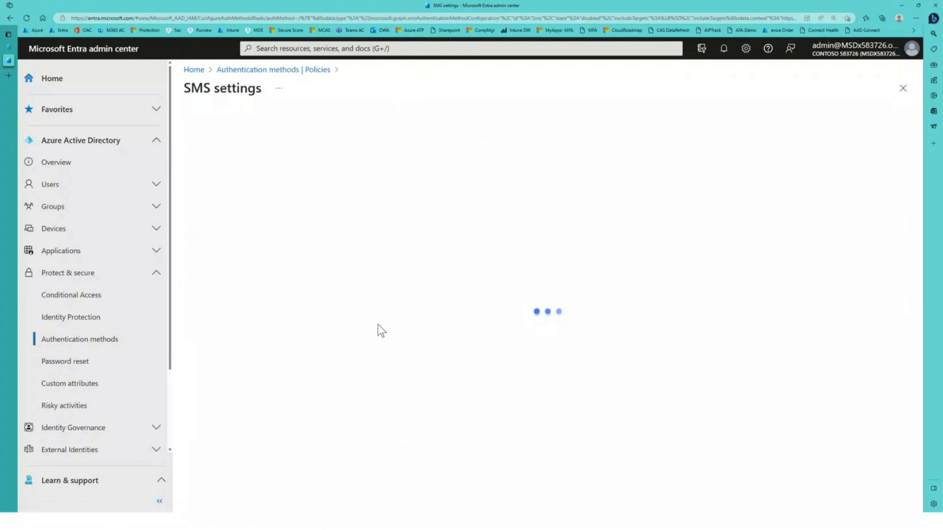
left_click(229, 184)
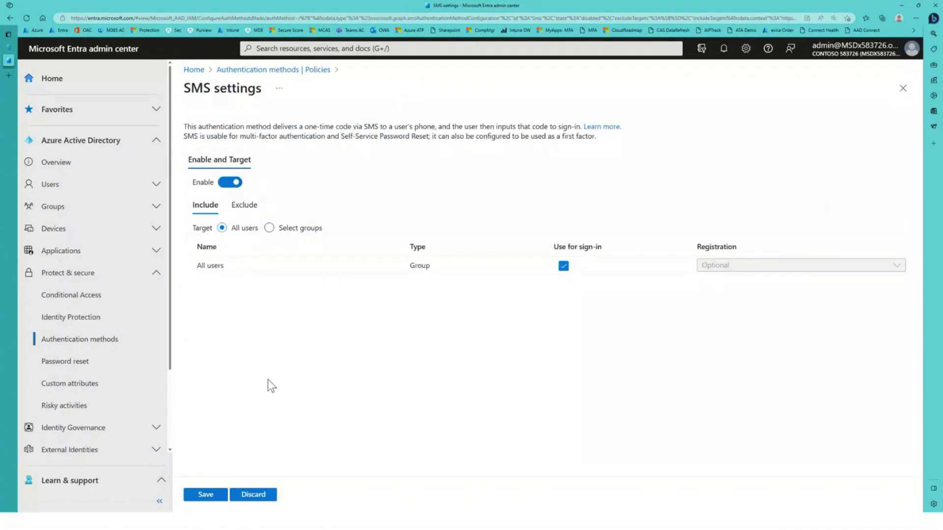
left_click(260, 492)
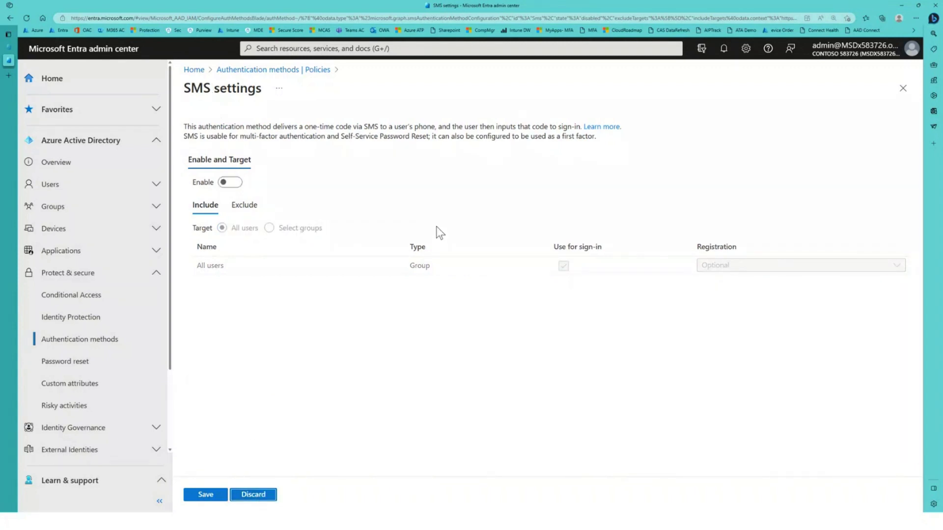
left_click(314, 70)
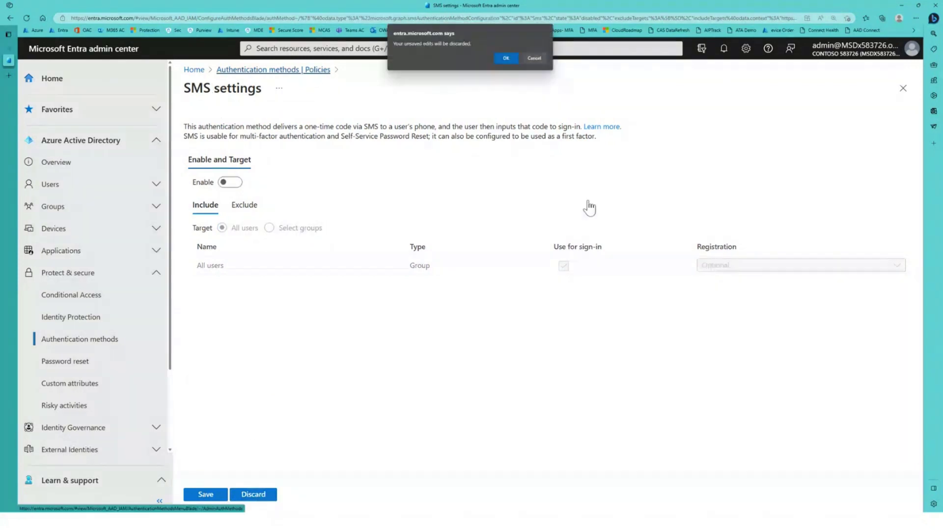
left_click(505, 59)
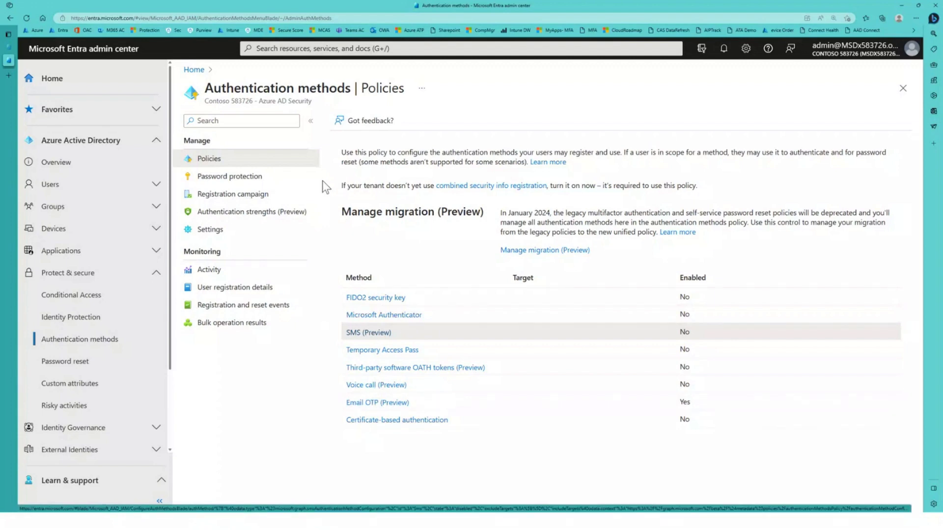
In Password protection, set Enforce custom list to Yes and enter two sample weak passwords in the Custom banned password list.
left_click(228, 178)
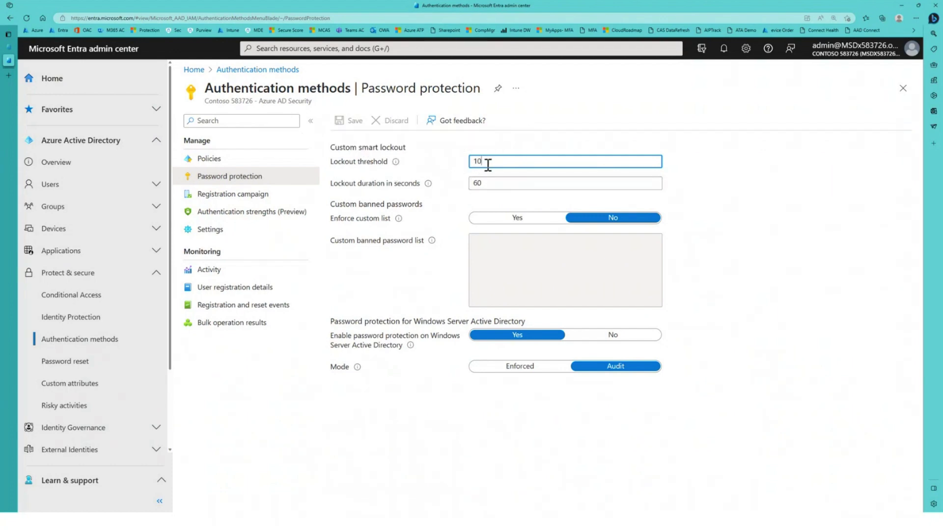
mouse_move(394, 165)
left_click(517, 218)
left_click(516, 253)
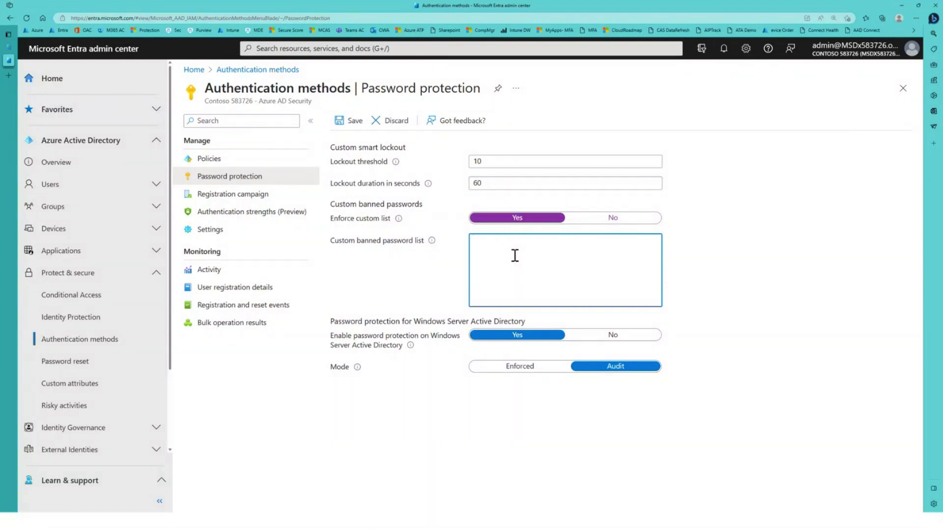
type("password ")
type("123456")
key("Return")
Clear the Custom banned password list and set Enforce custom list to No.
left_click_drag(510, 255, 471, 237)
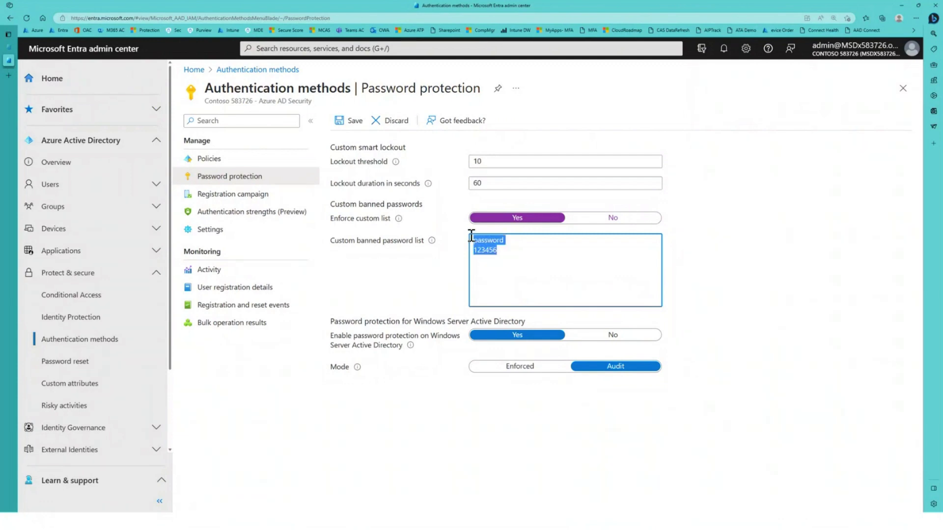
key("Delete")
left_click(620, 219)
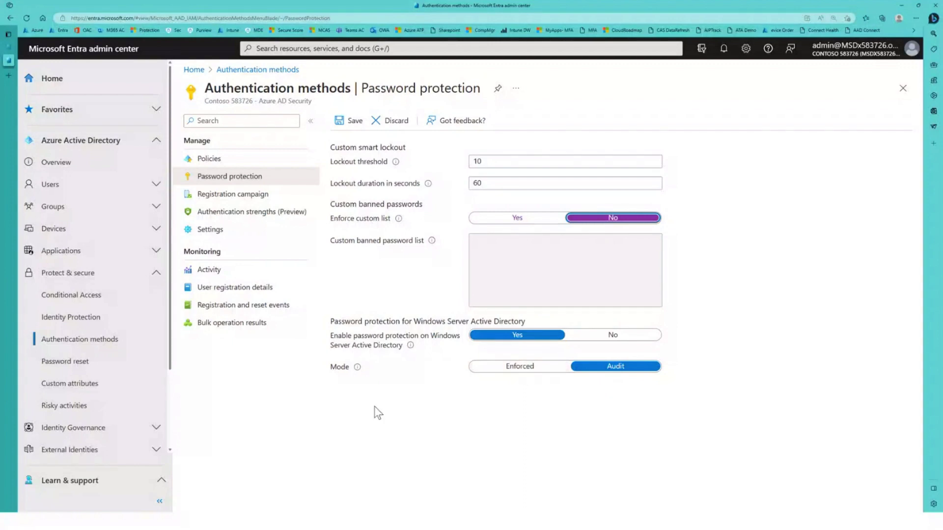
mouse_move(357, 369)
Discard the unsaved password protection edits and review the authentication flows of the built-in Multifactor authentication strength.
left_click(226, 215)
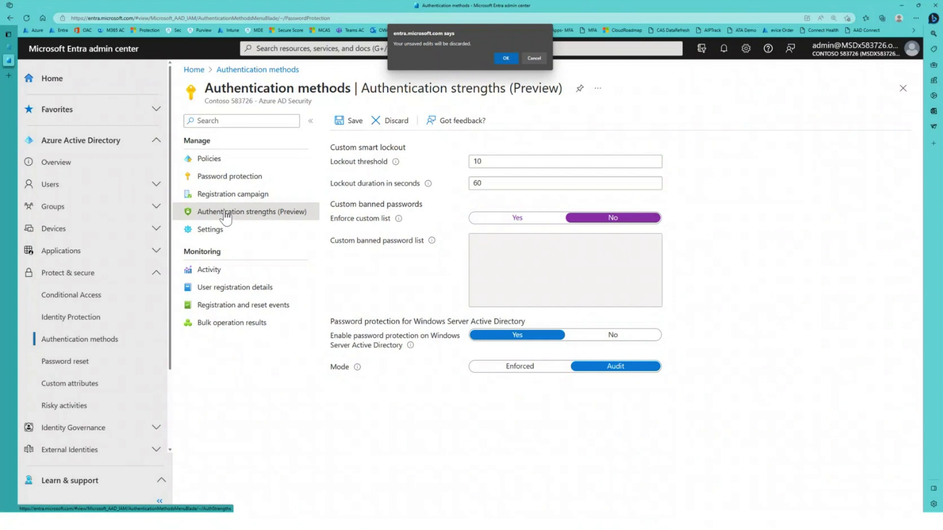
left_click(506, 58)
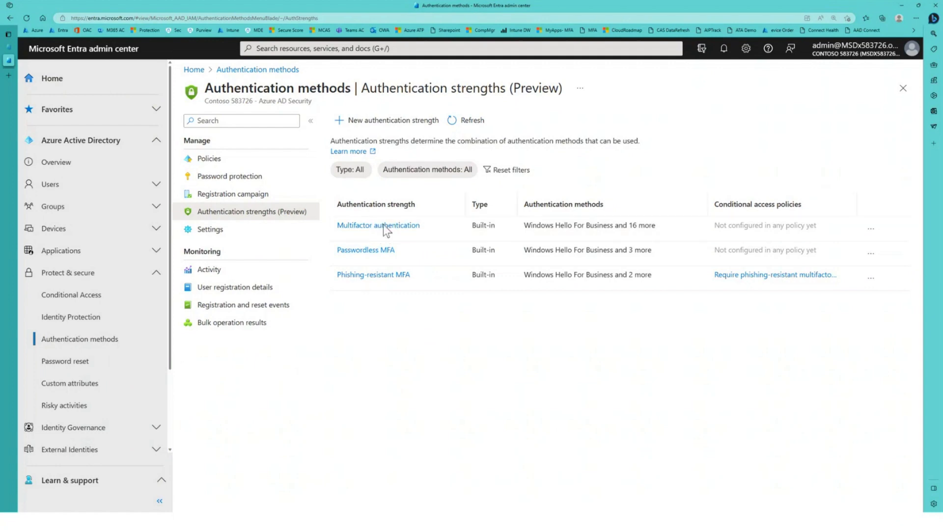
left_click(366, 229)
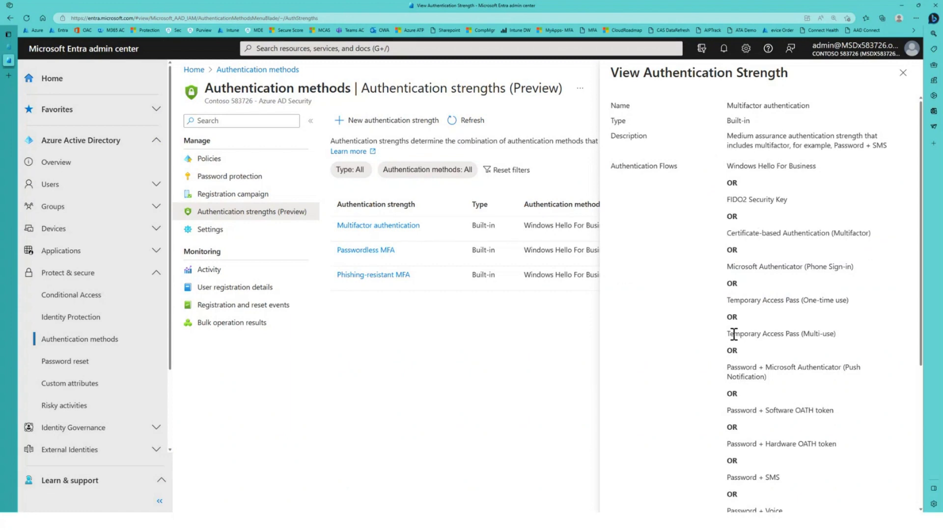
scroll(744, 296, "down", 5)
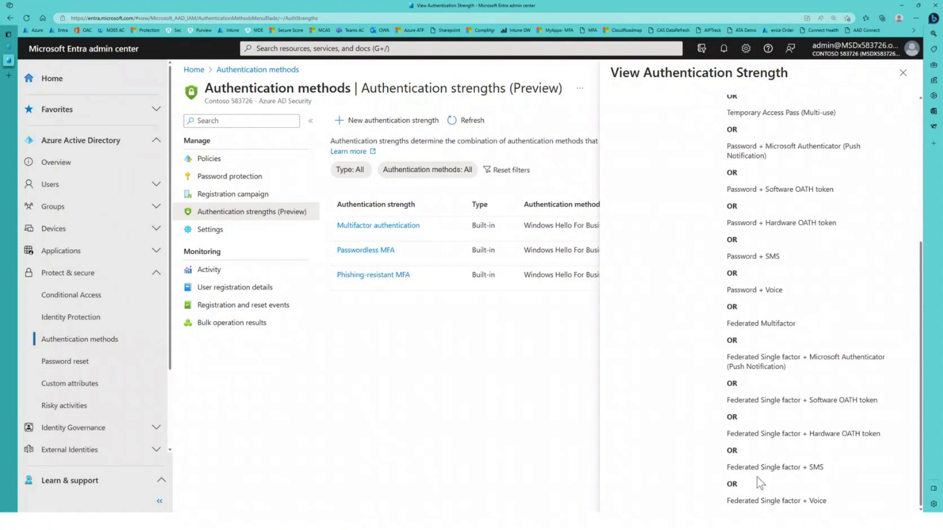
scroll(786, 431, "up", 4)
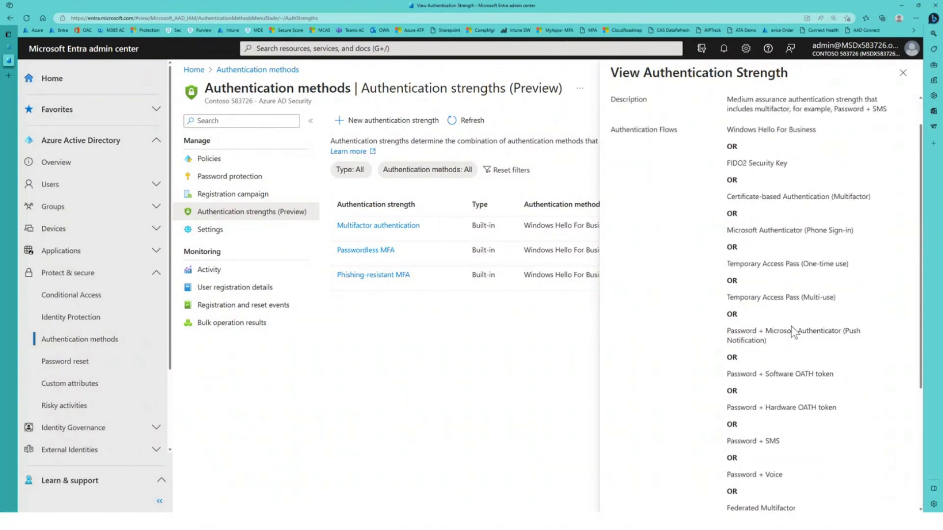
scroll(784, 260, "down", 1)
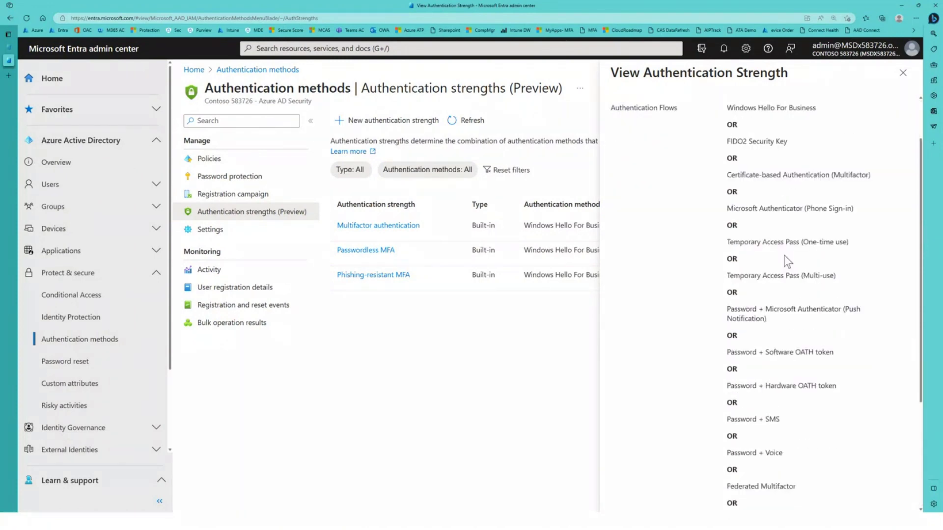
scroll(784, 260, "down", 3)
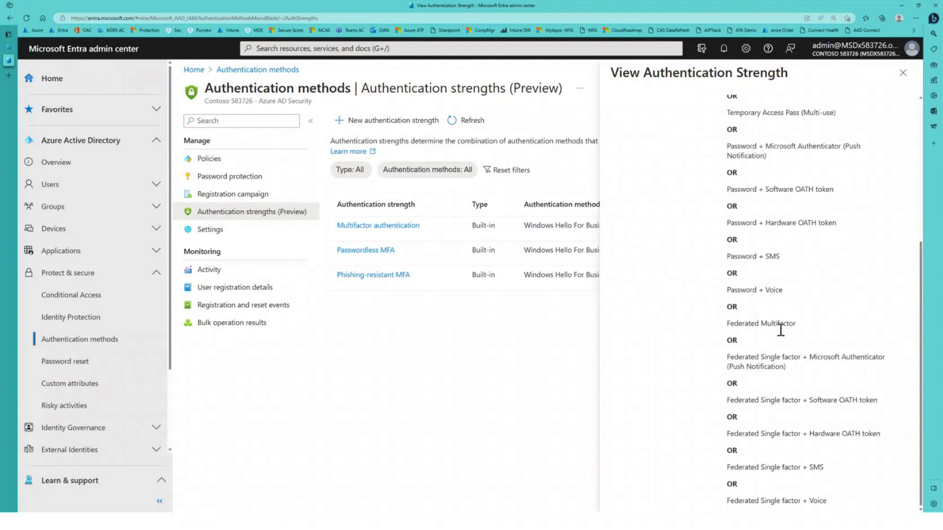
scroll(797, 355, "up", 4)
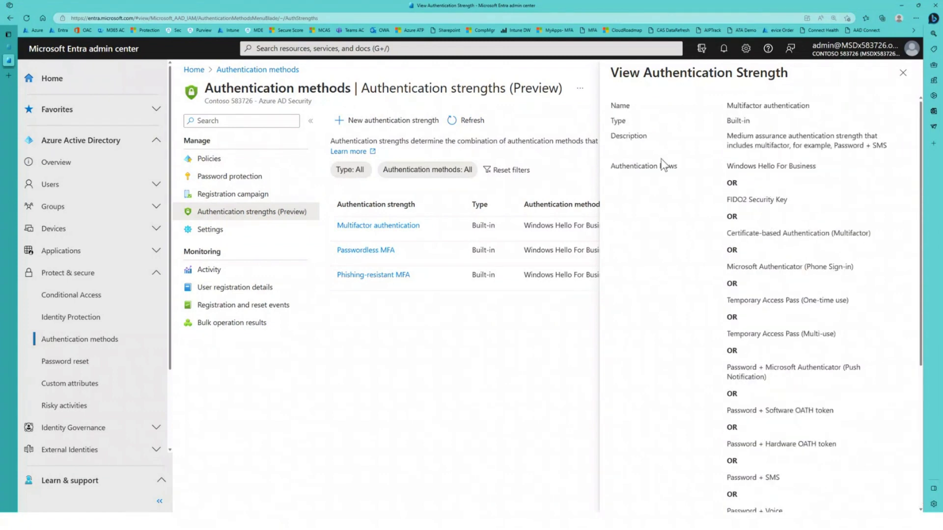
left_click(902, 73)
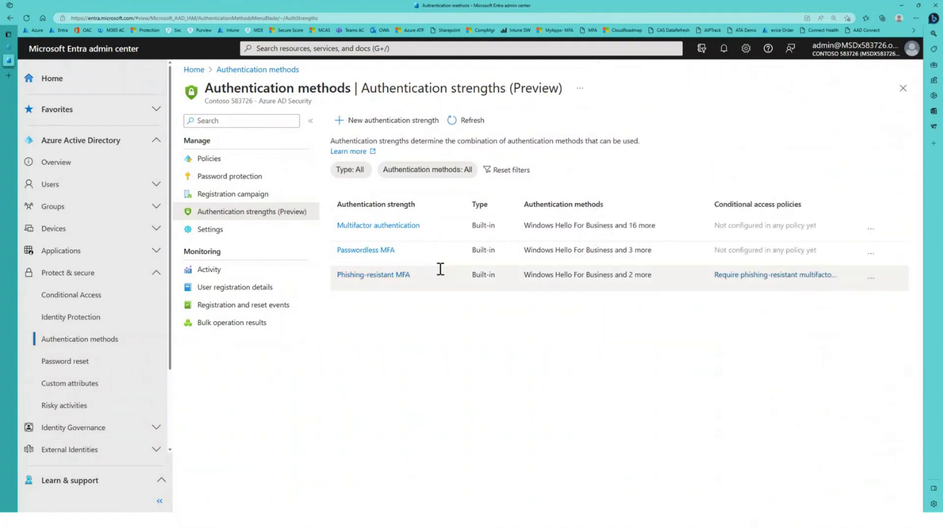
Review the authentication flows of the Passwordless MFA and Phishing-resistant MFA strengths.
left_click(355, 251)
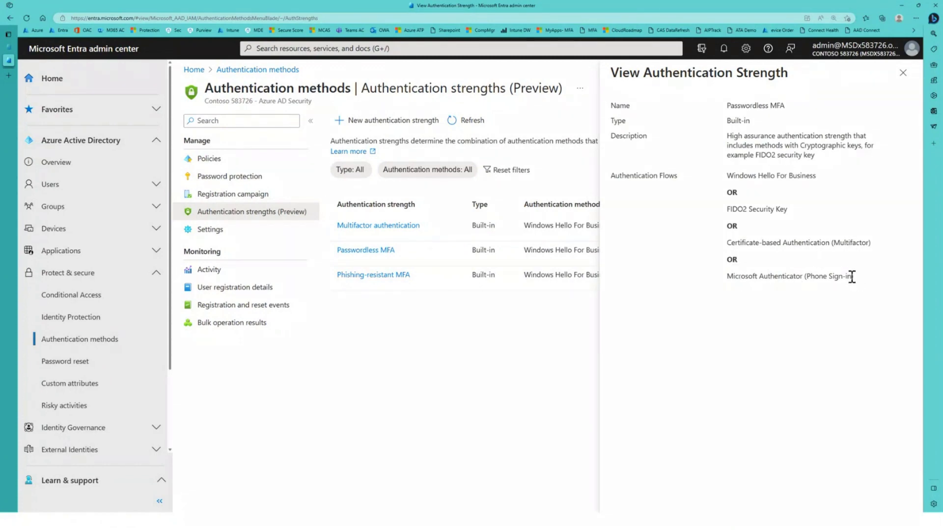
left_click(902, 72)
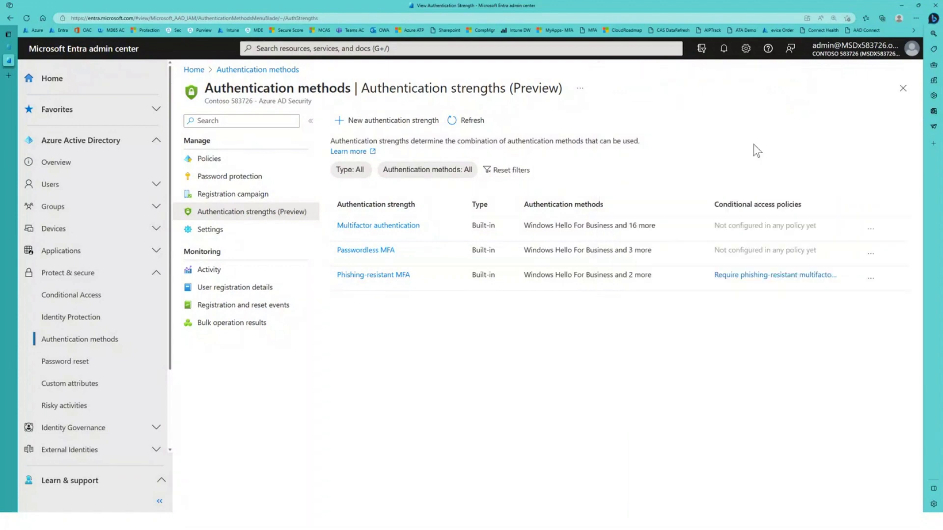
left_click(391, 275)
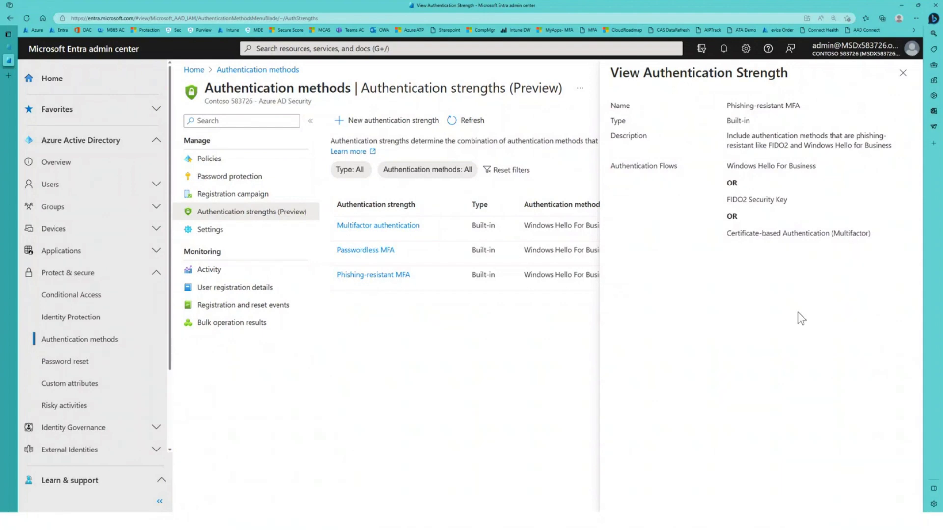
left_click(902, 73)
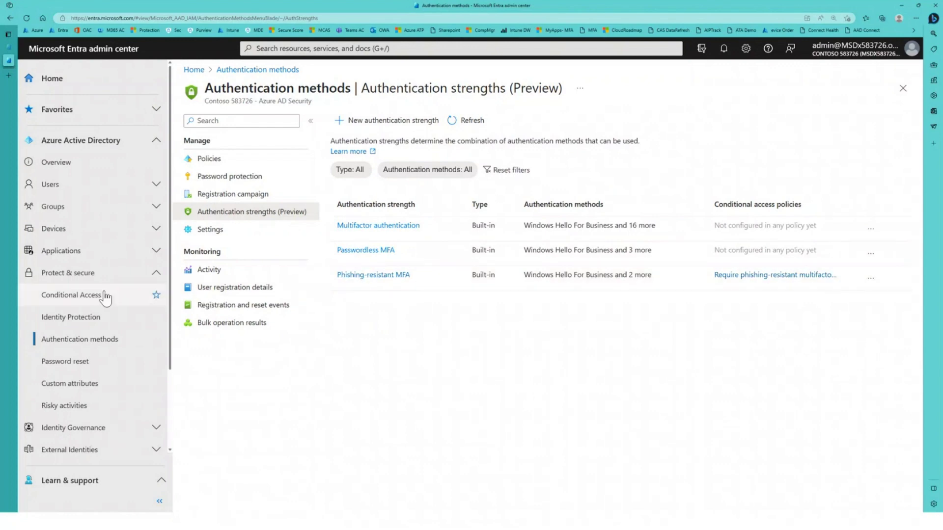
Start a new Conditional Access policy and name it MFA Strength.
left_click(82, 301)
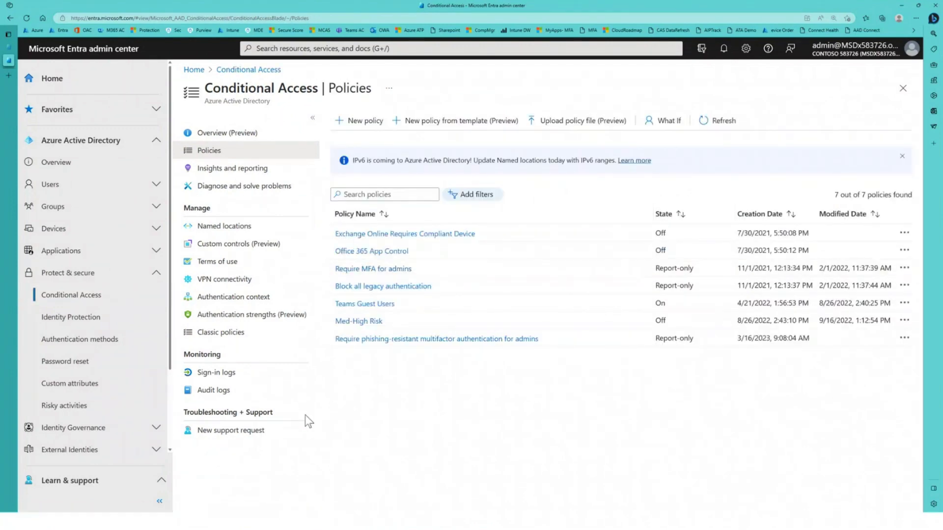
left_click(360, 121)
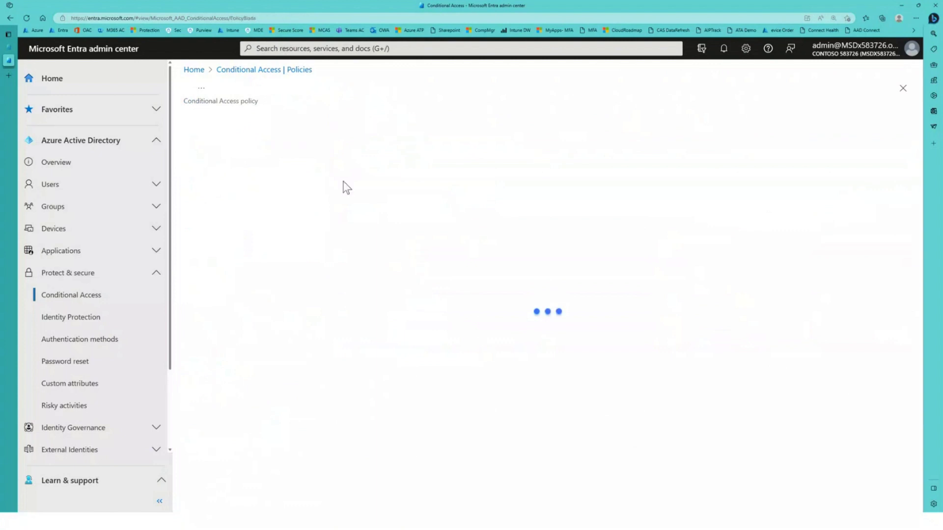
left_click(285, 190)
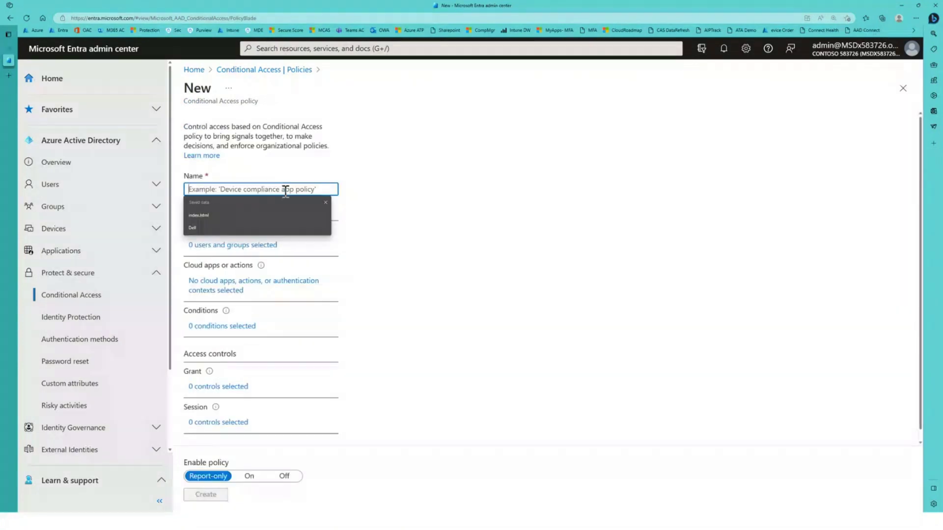
type("PA")
key("BackSpace")
key("BackSpace")
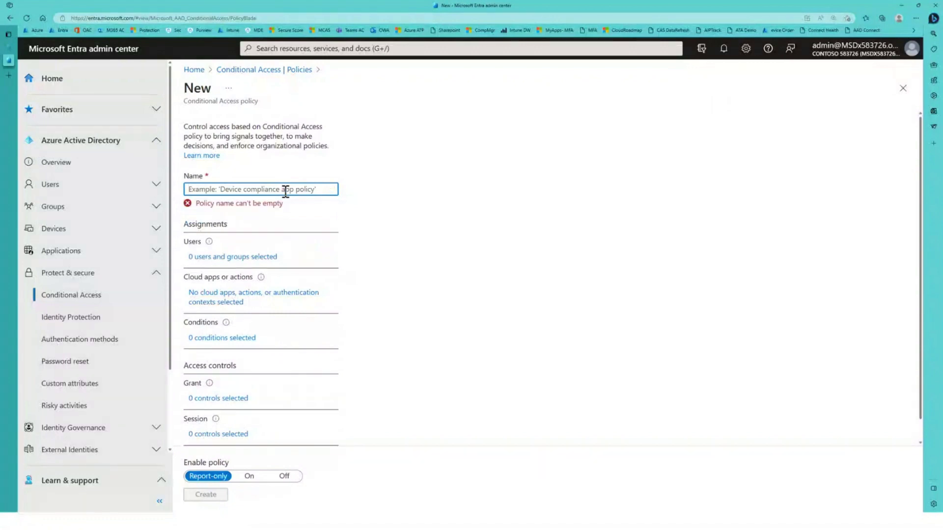
type("MFA S")
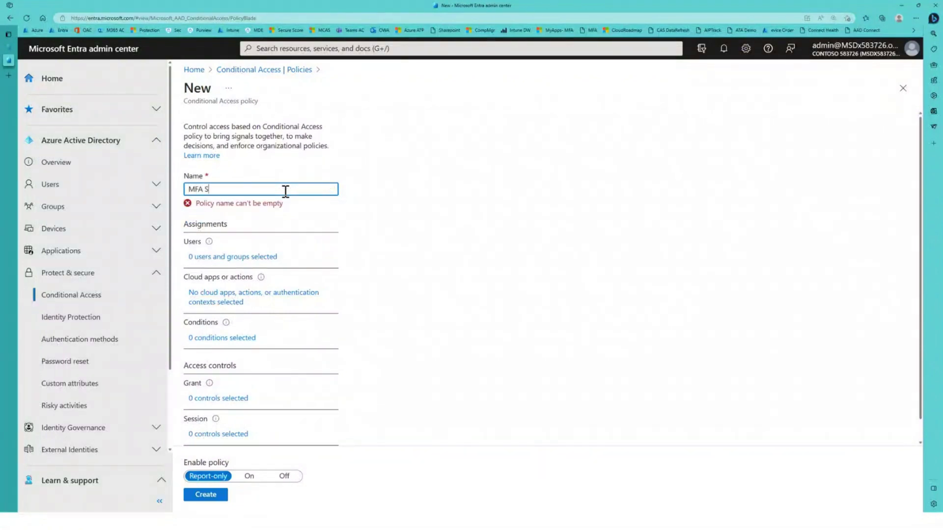
type("trength")
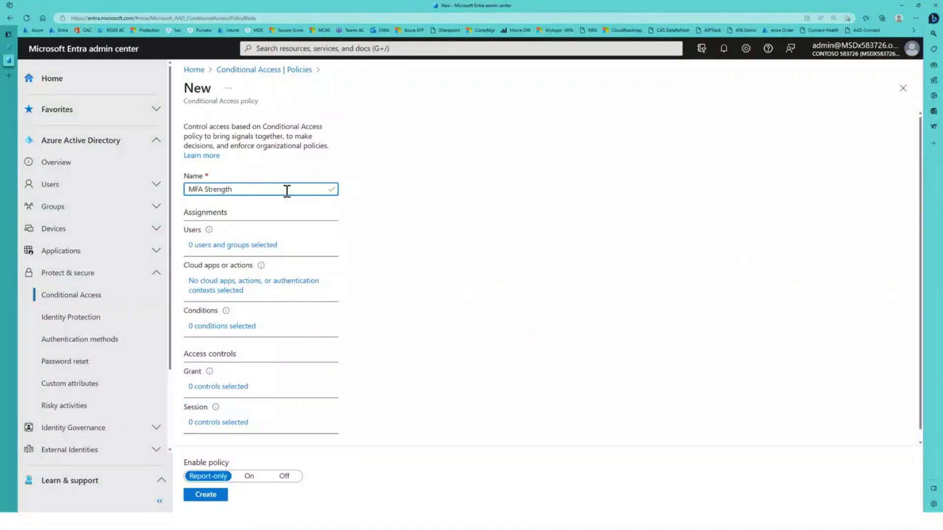
Assign the MFA Strength policy to specific users and groups, including the Sales and Marketing group.
left_click(299, 252)
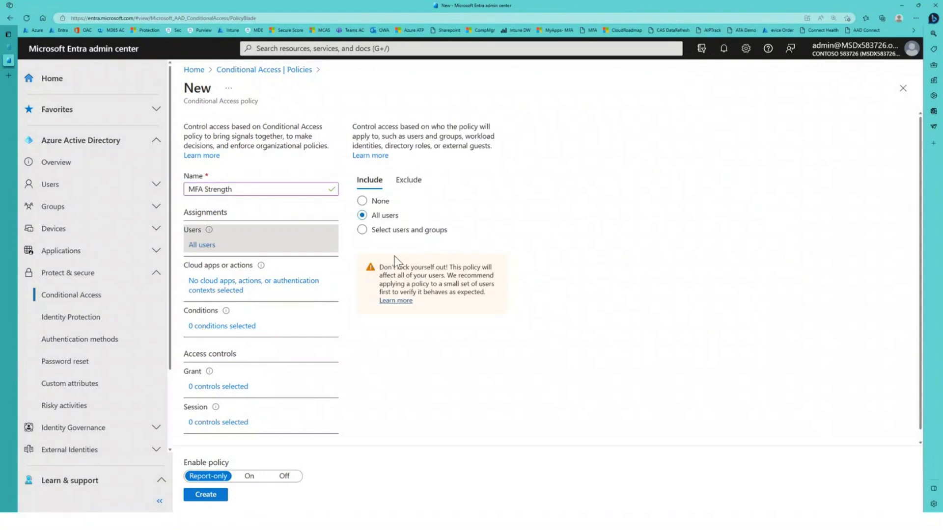
left_click(363, 229)
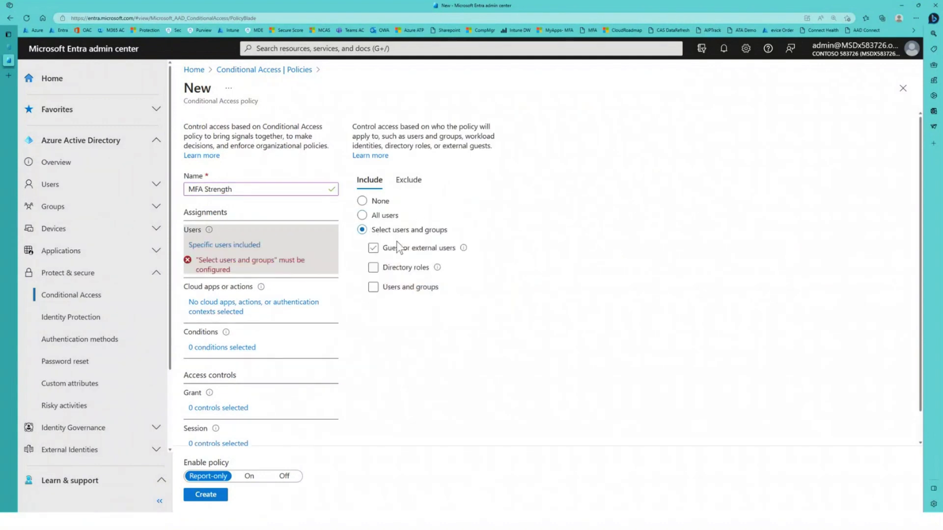
left_click(384, 290)
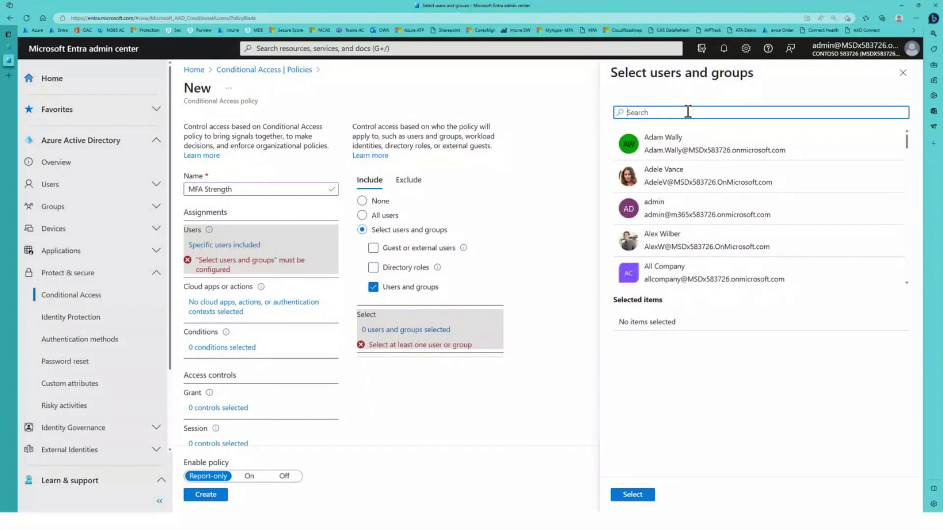
type("sales")
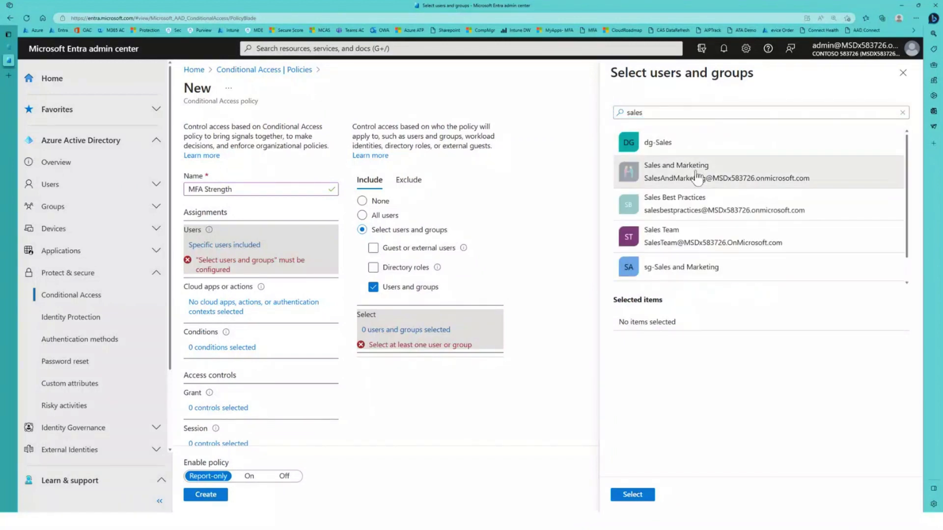
left_click(696, 177)
left_click(647, 494)
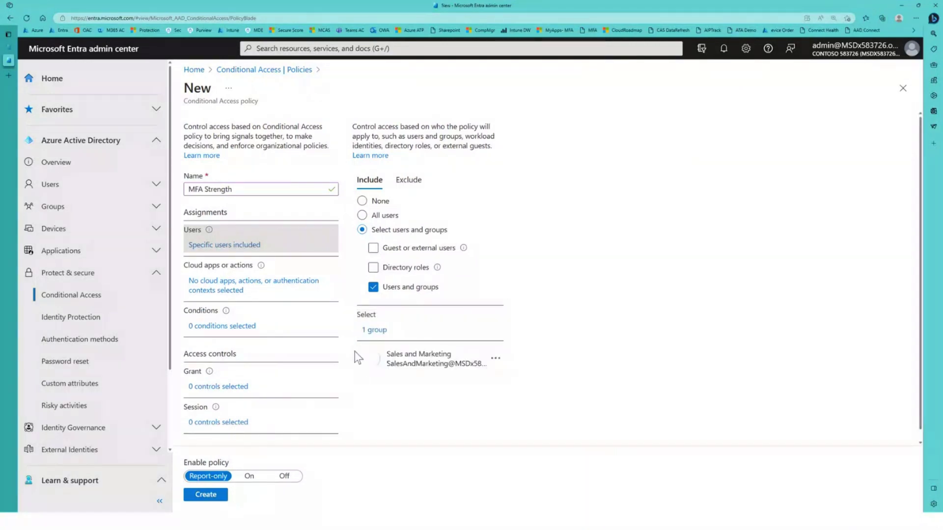
Include all cloud apps in the MFA Strength policy and set its grant control to require authentication strength.
left_click(195, 285)
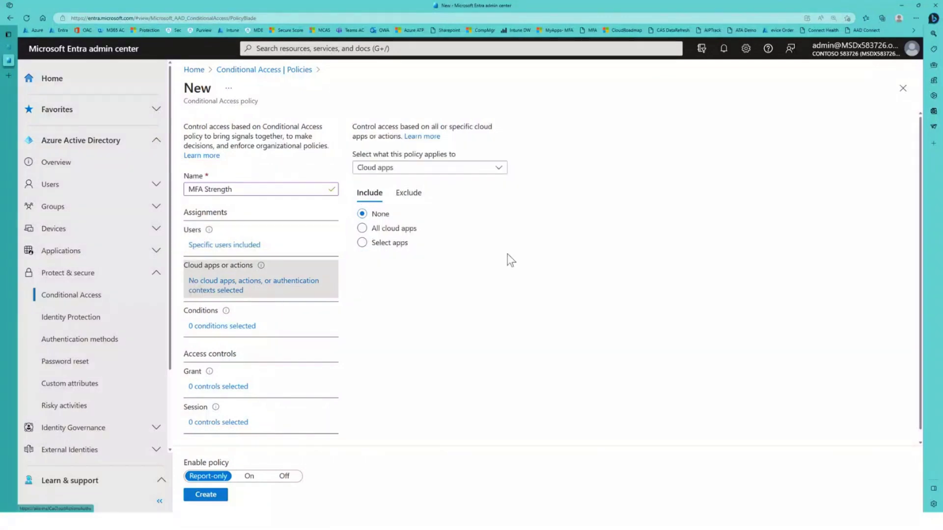
left_click(390, 228)
left_click(223, 378)
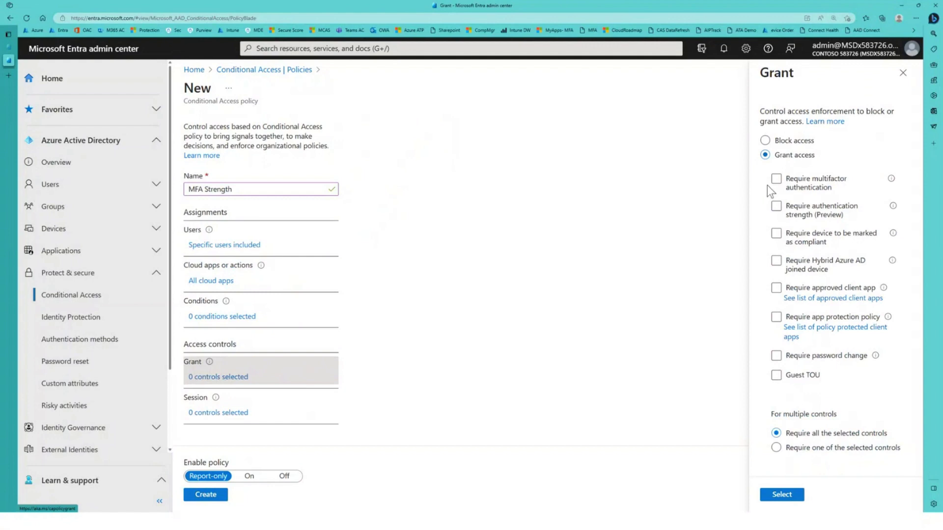
left_click(783, 186)
left_click(790, 185)
left_click(818, 216)
left_click(776, 207)
left_click(776, 206)
Choose Phishing-resistant MFA as the required authentication strength and apply the grant settings to the policy.
left_click(876, 304)
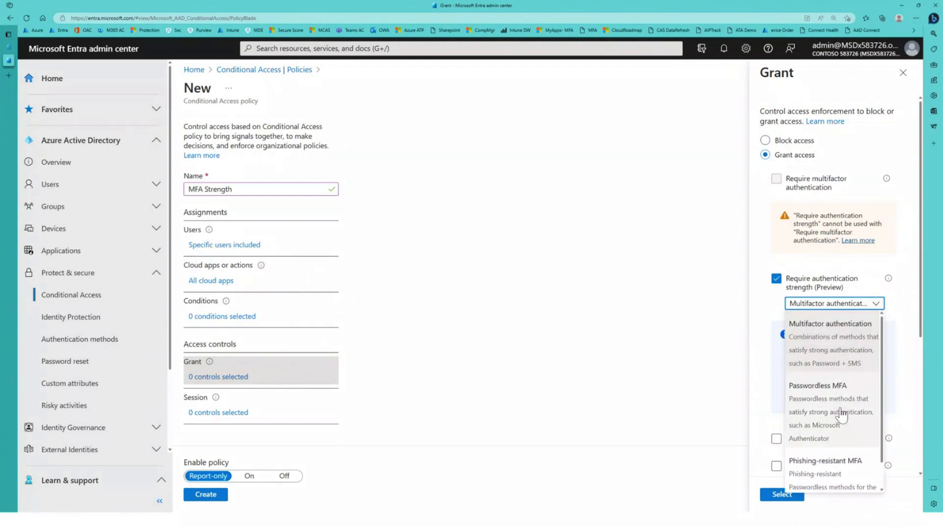
left_click(840, 477)
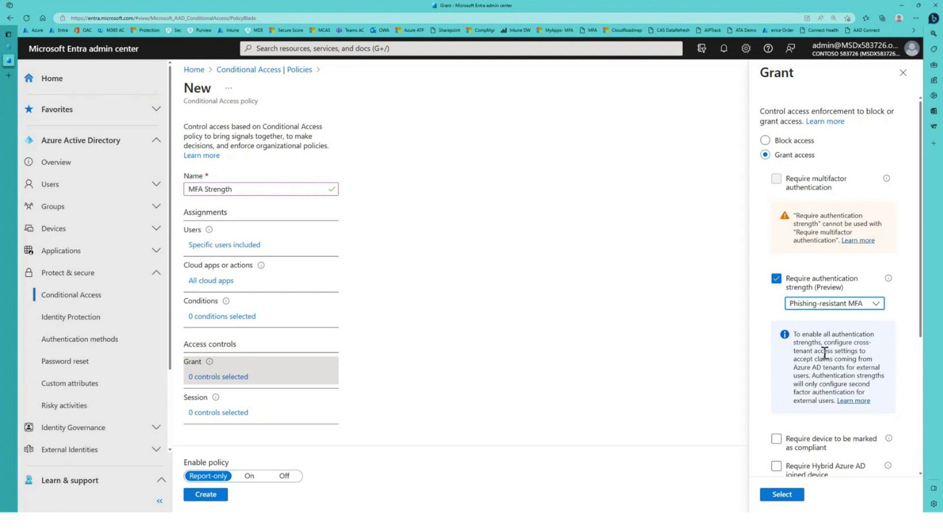
scroll(848, 406, "down", 3)
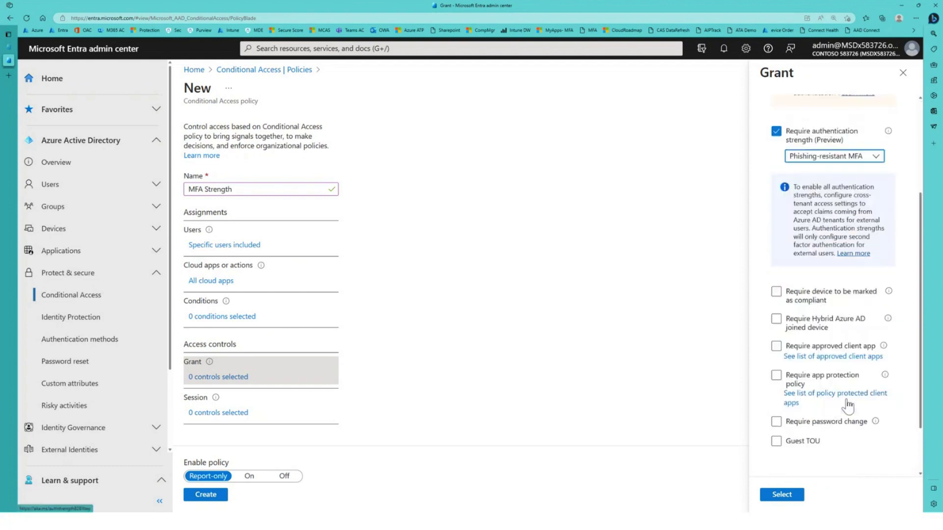
scroll(847, 405, "down", 2)
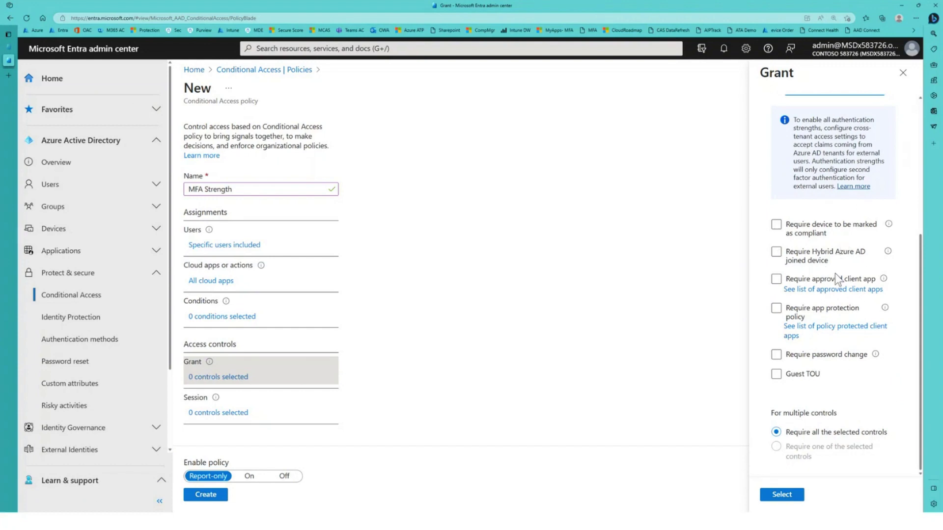
scroll(841, 275, "up", 5)
scroll(841, 251, "down", 5)
left_click(785, 495)
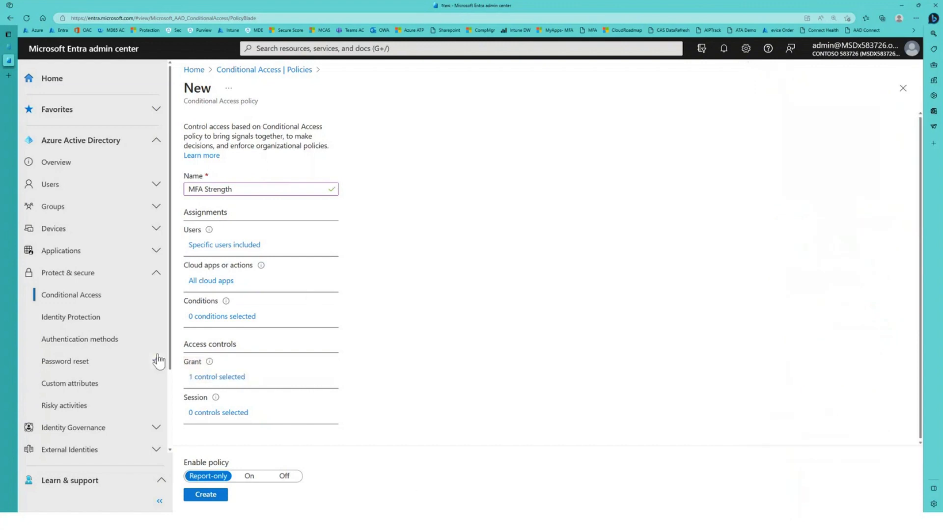
Switch the MFA Strength policy's enable setting to On.
scroll(158, 361, "down", 2)
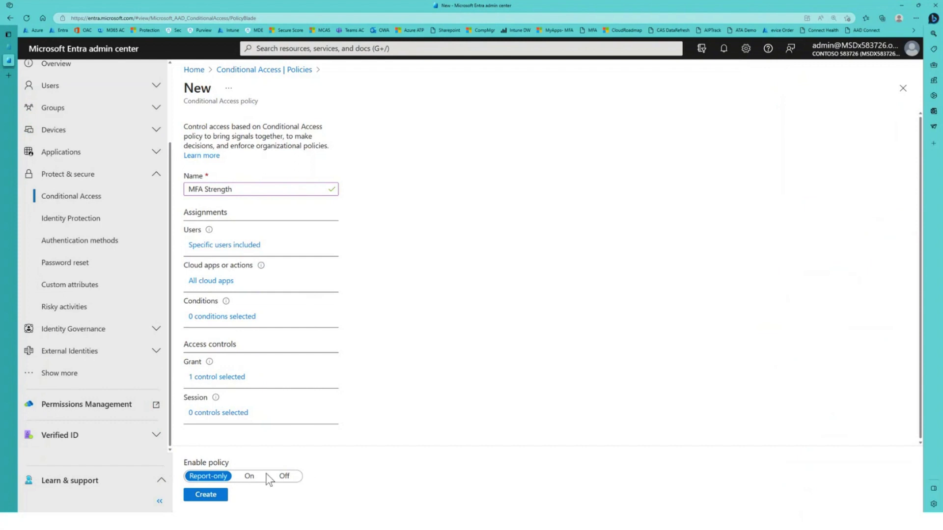
left_click(250, 476)
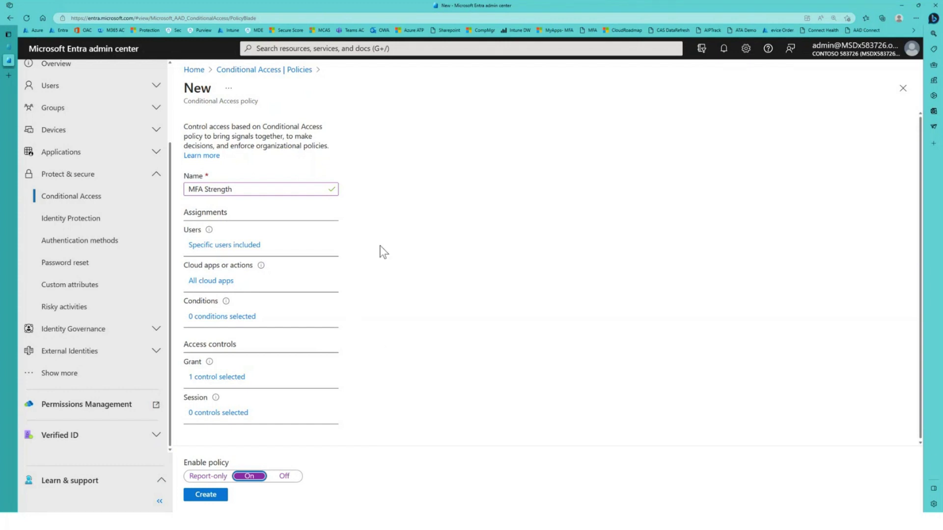
left_click(361, 268)
Discard the unsaved Conditional Access policy and review the user risk policy in Identity Protection.
left_click(76, 219)
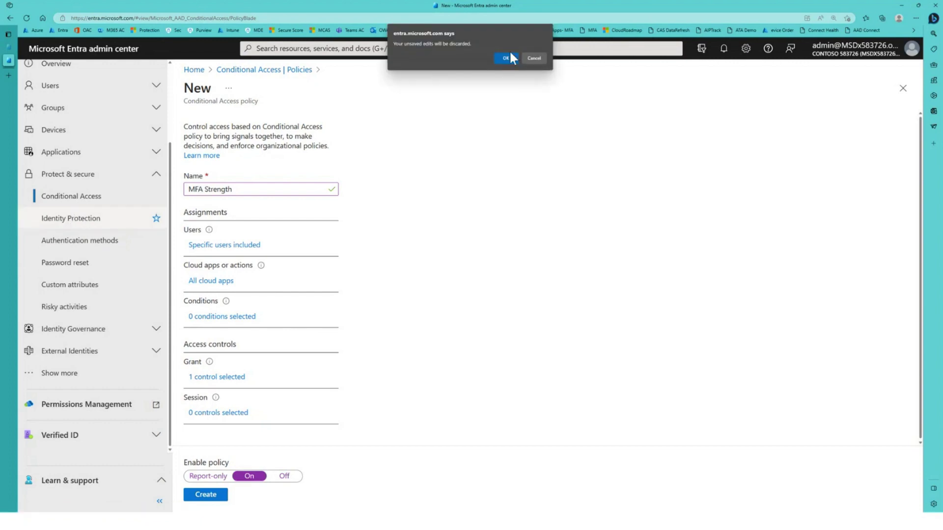
left_click(504, 59)
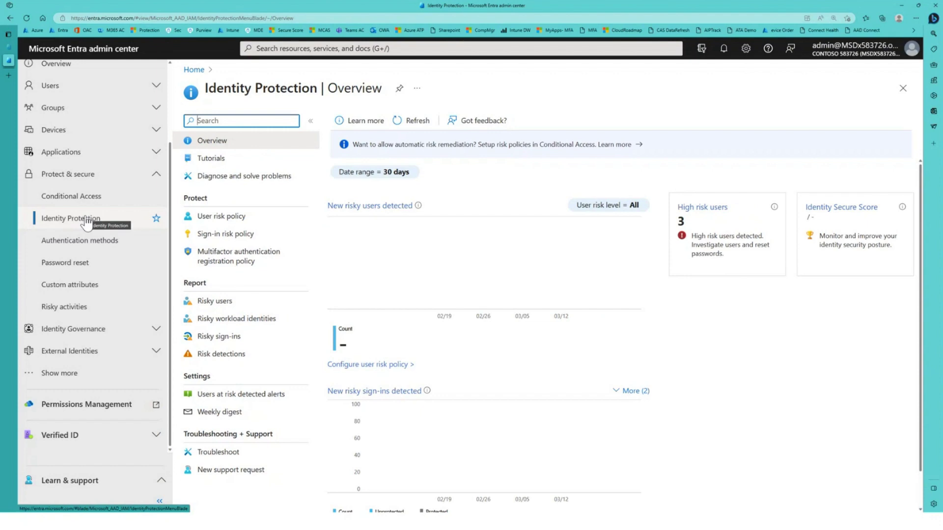
left_click(220, 217)
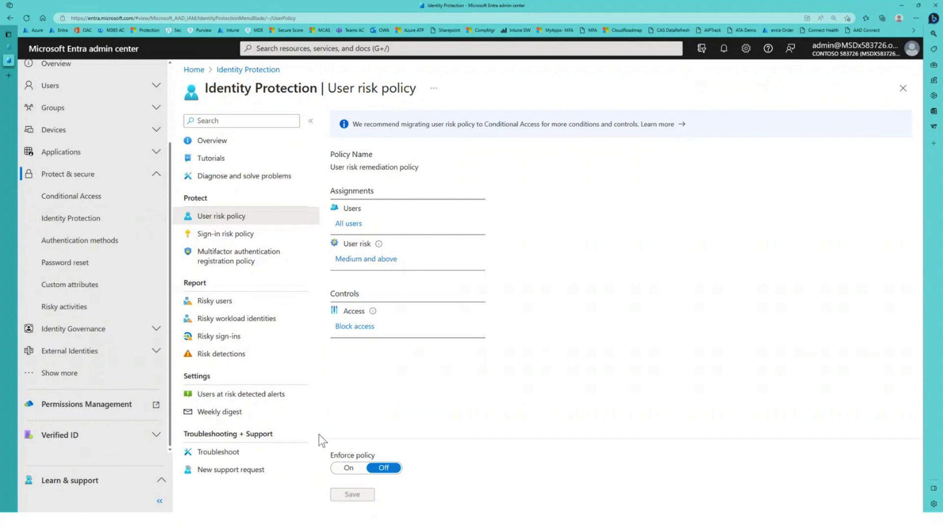
Open the Conditional Access What If tool and select a directory user as the identity for the test.
left_click(77, 199)
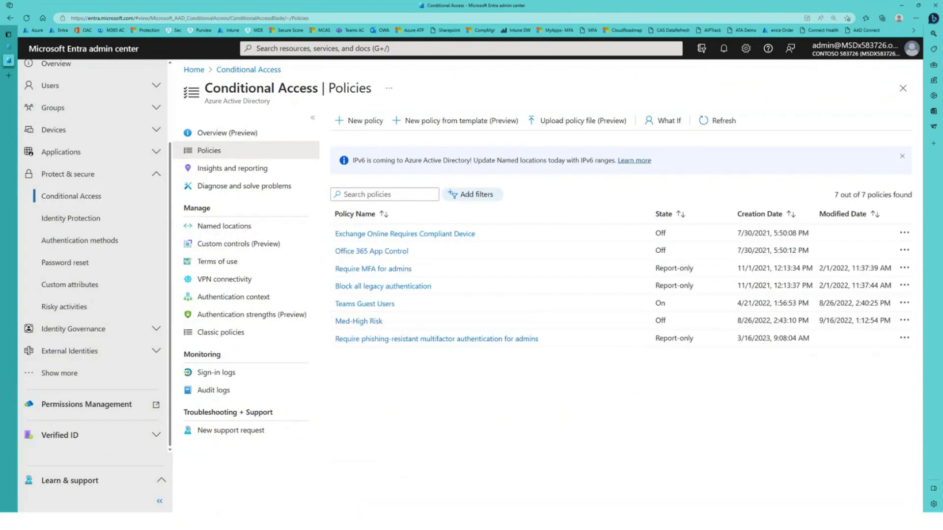
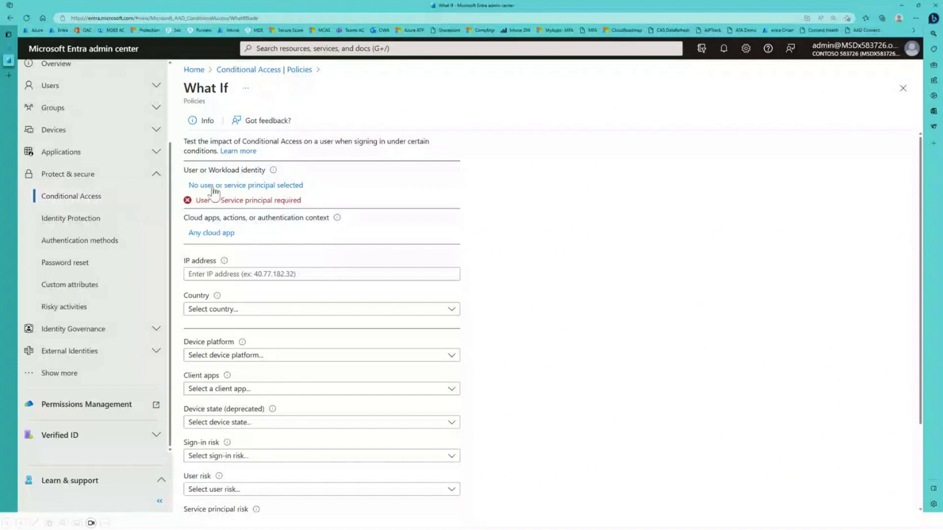
left_click(279, 186)
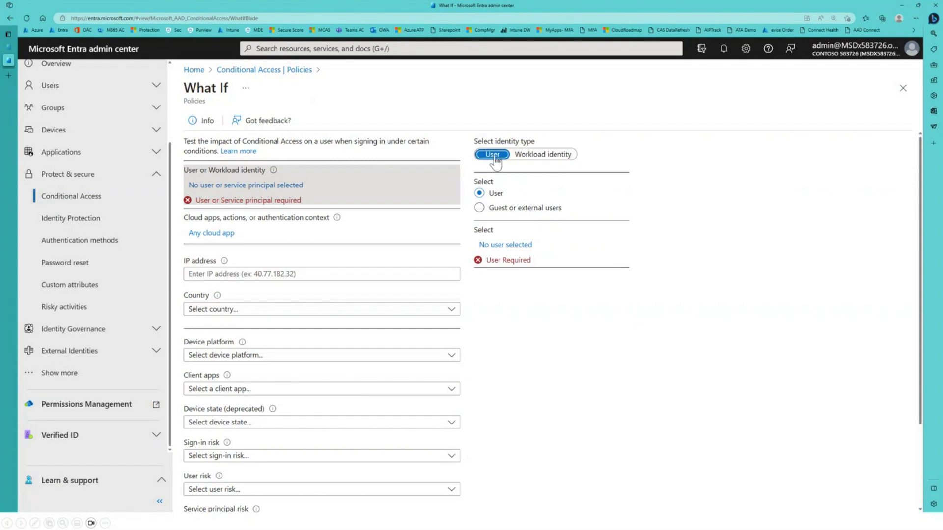
left_click(542, 156)
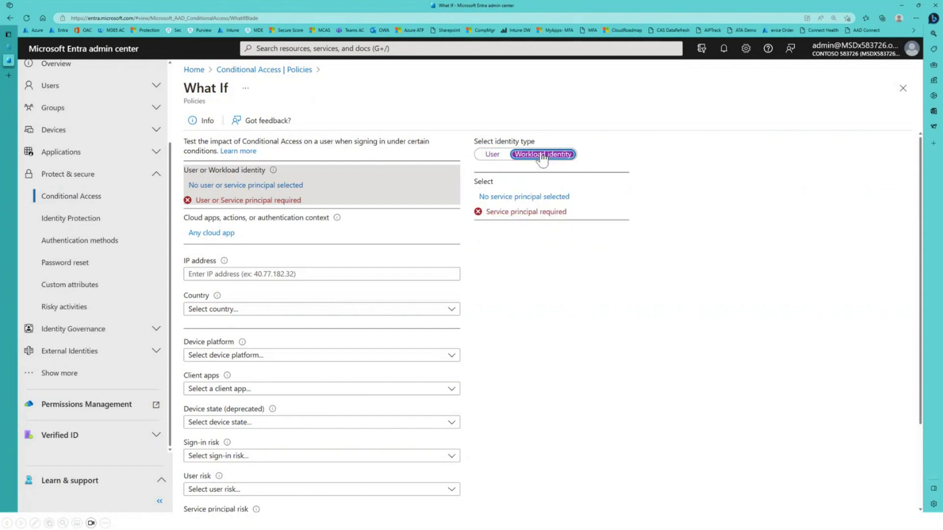
left_click(491, 156)
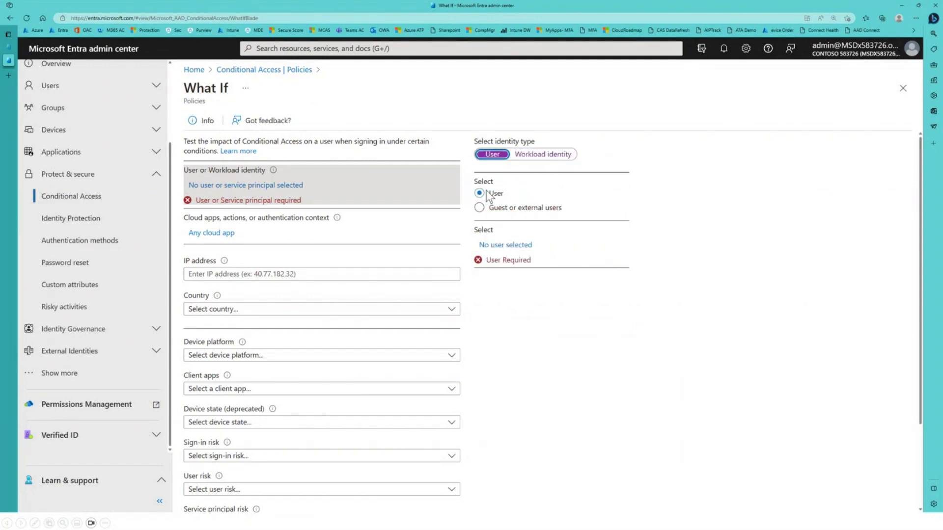
left_click(487, 247)
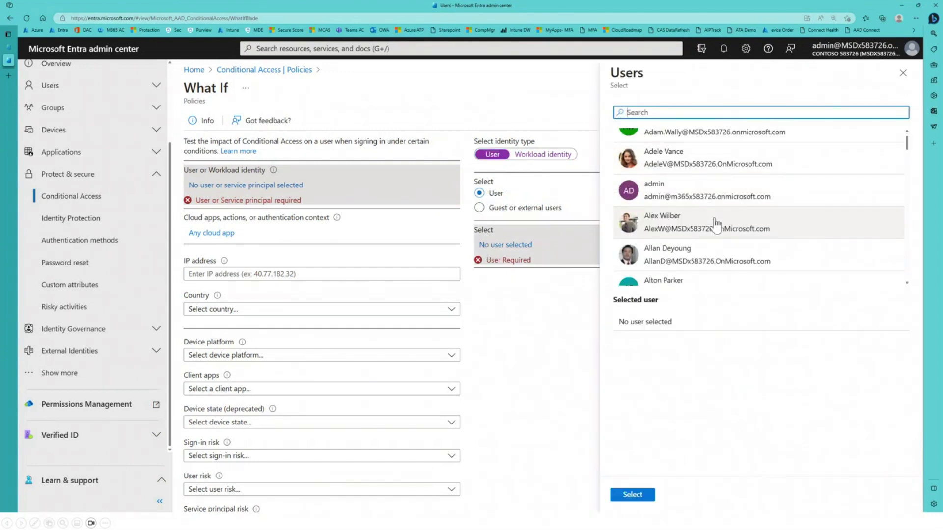
scroll(715, 224, "down", 10)
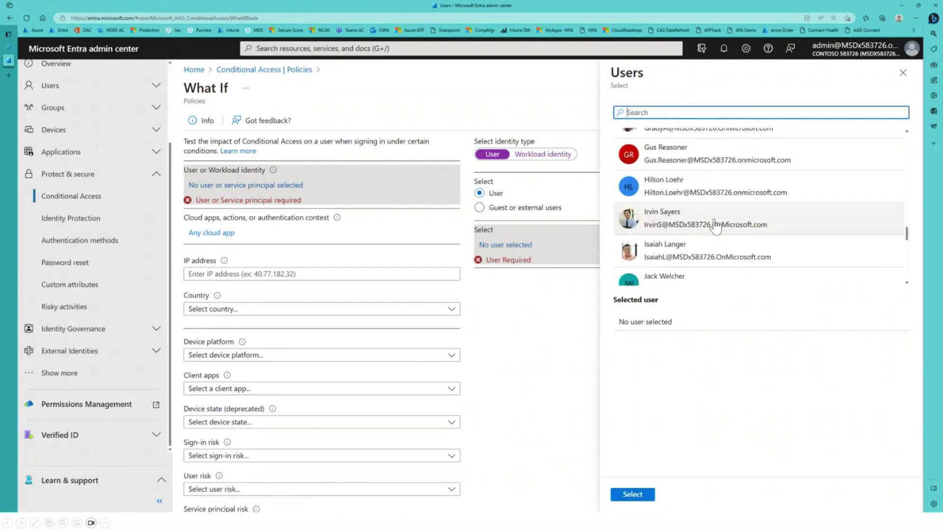
scroll(715, 225, "down", 8)
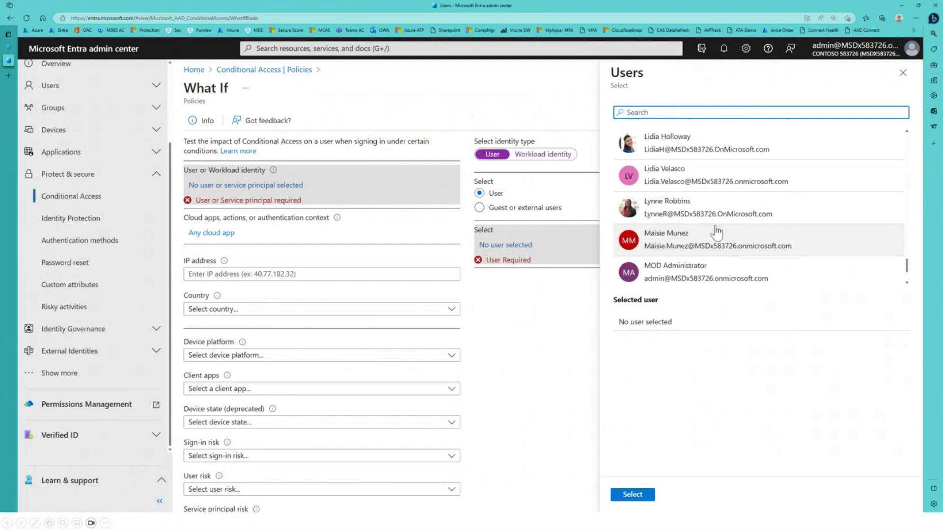
scroll(707, 206, "up", 2)
left_click(697, 186)
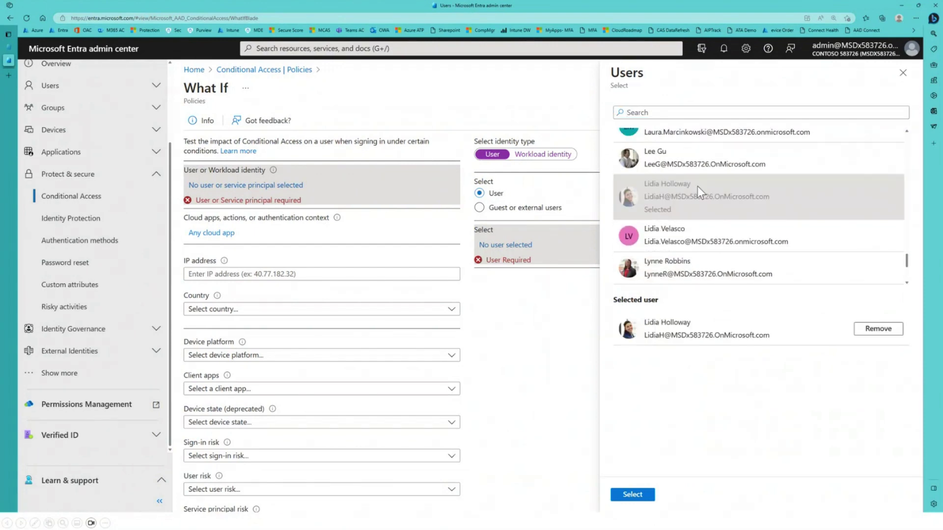
left_click(631, 497)
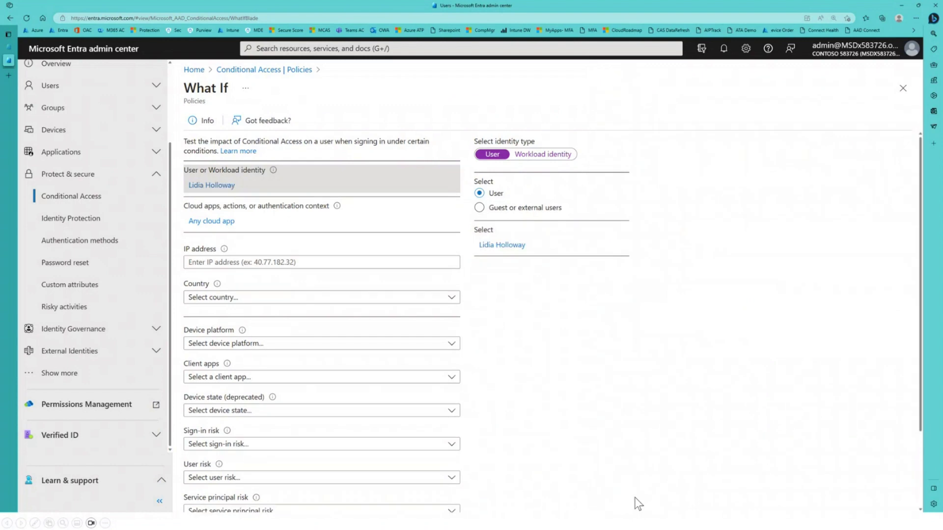
left_click(205, 225)
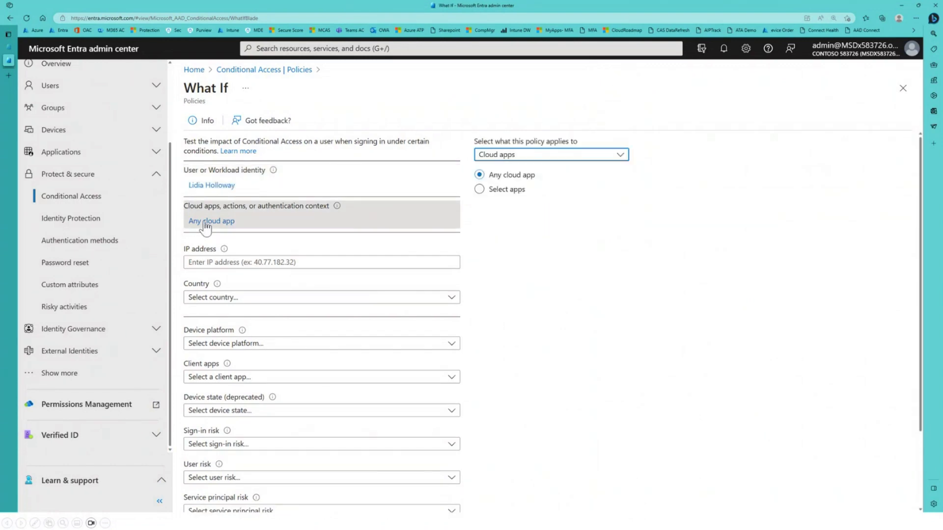
left_click(506, 191)
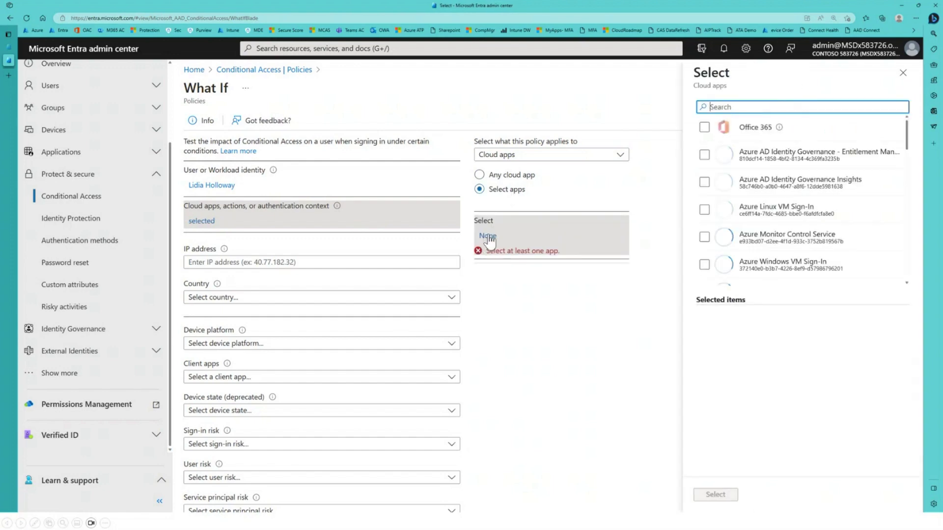
left_click(480, 175)
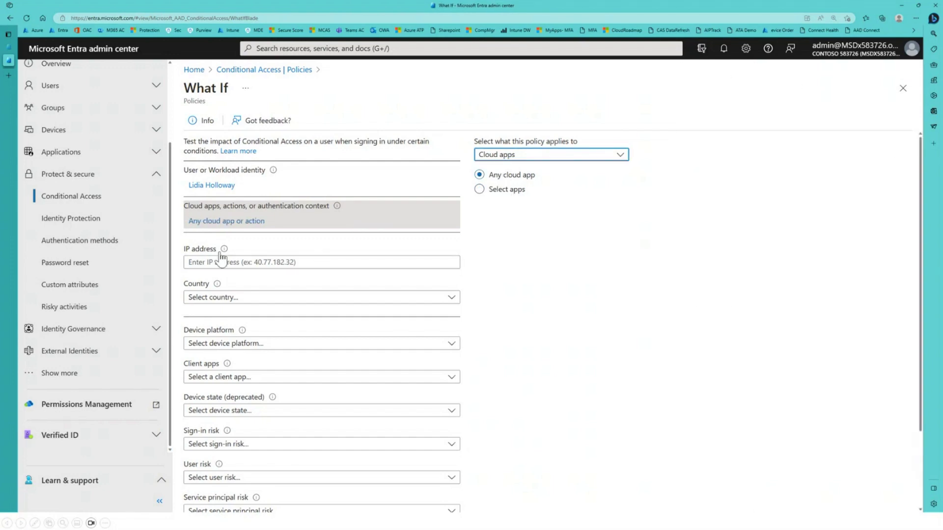
Set the What If sign-in location to IP address 40.77.45.47 and country Yemen.
left_click(311, 263)
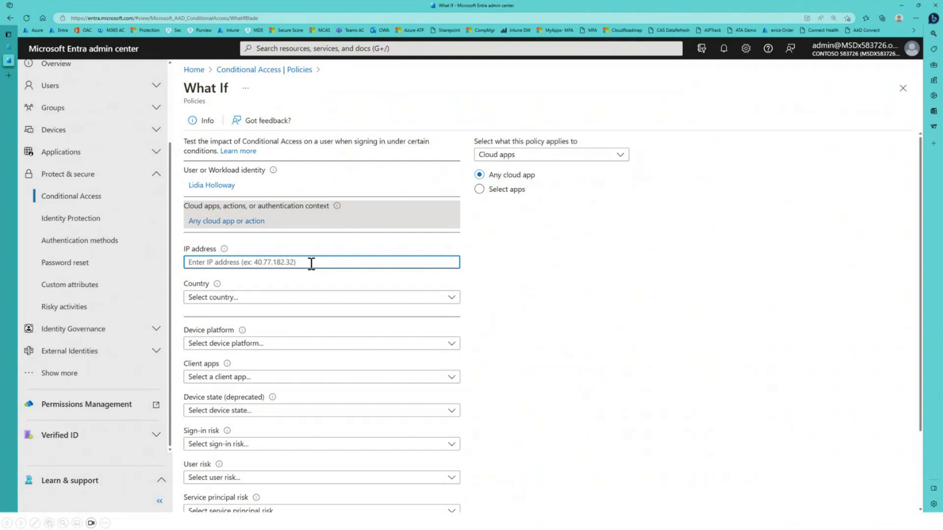
type("40.77.")
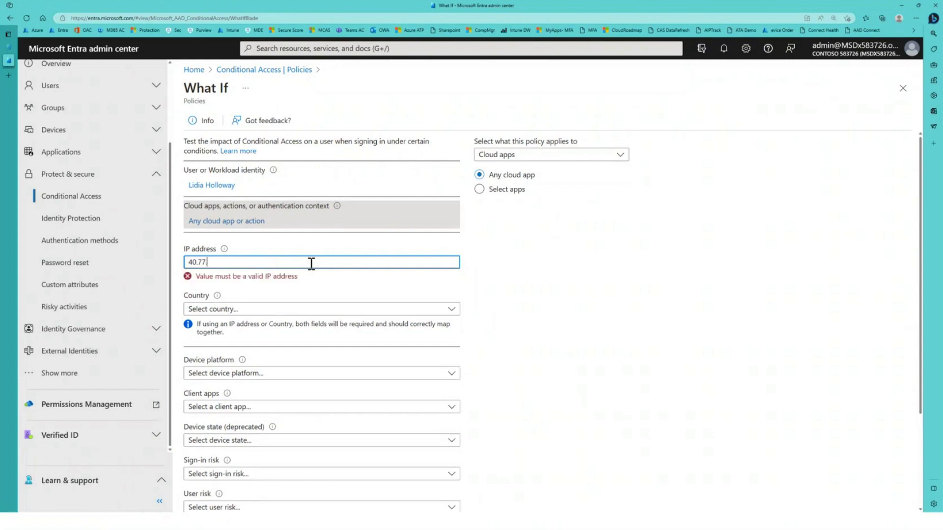
type("45.47")
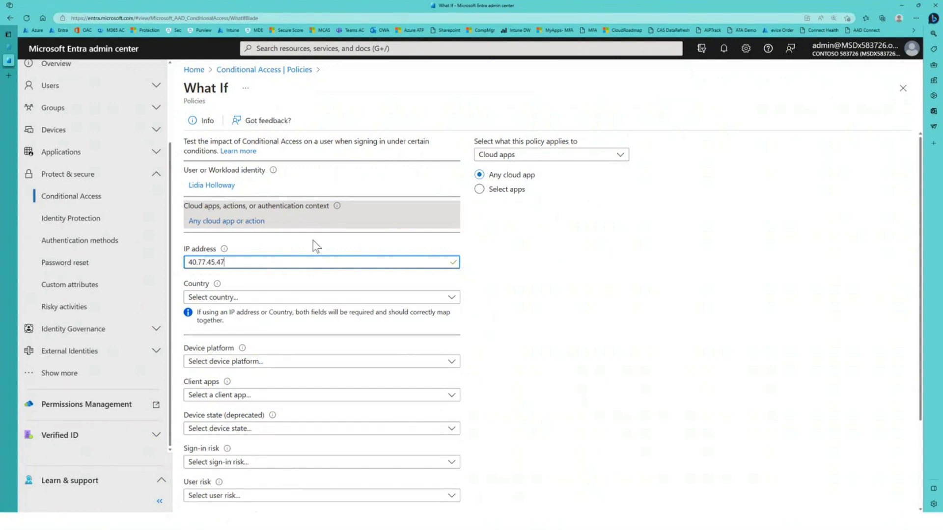
left_click(275, 299)
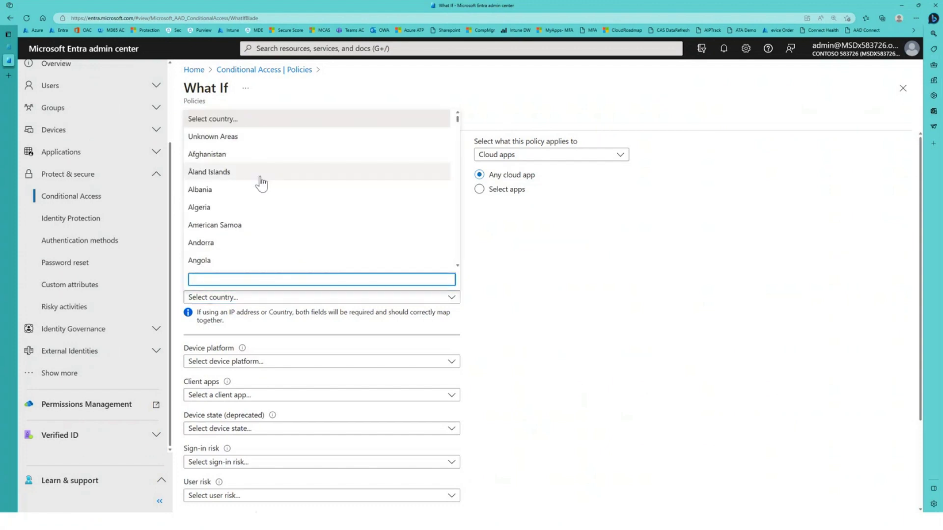
scroll(263, 197, "down", 20)
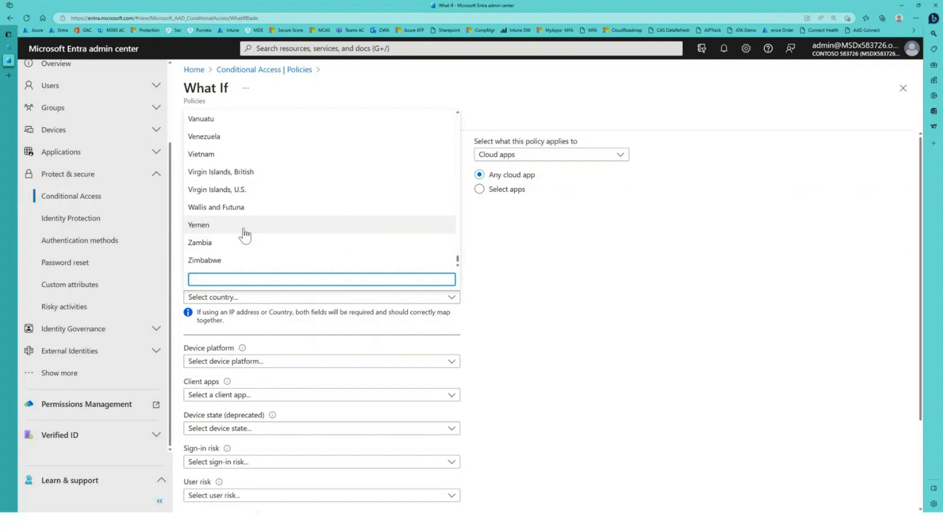
left_click(198, 224)
Set the What If device platform to iOS and the client app to Mobile apps and desktop clients - Modern authentication clients.
left_click(236, 343)
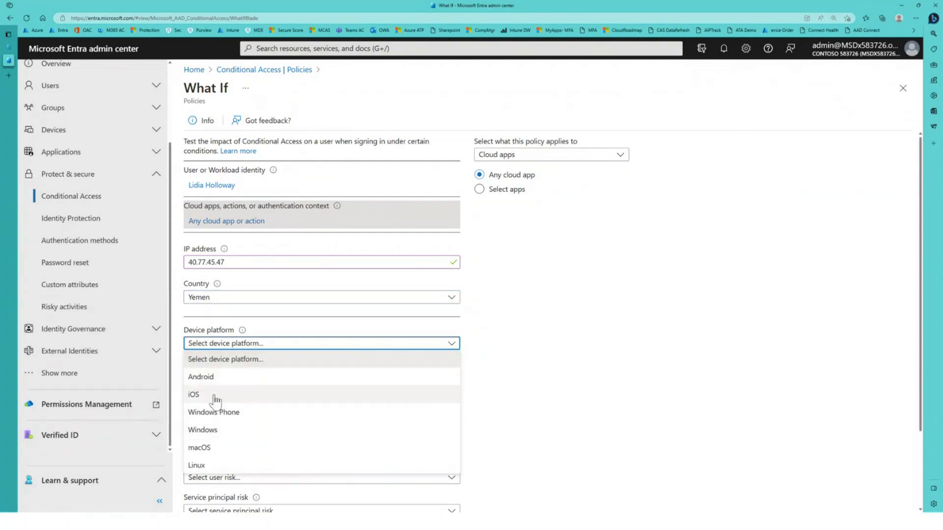
left_click(244, 394)
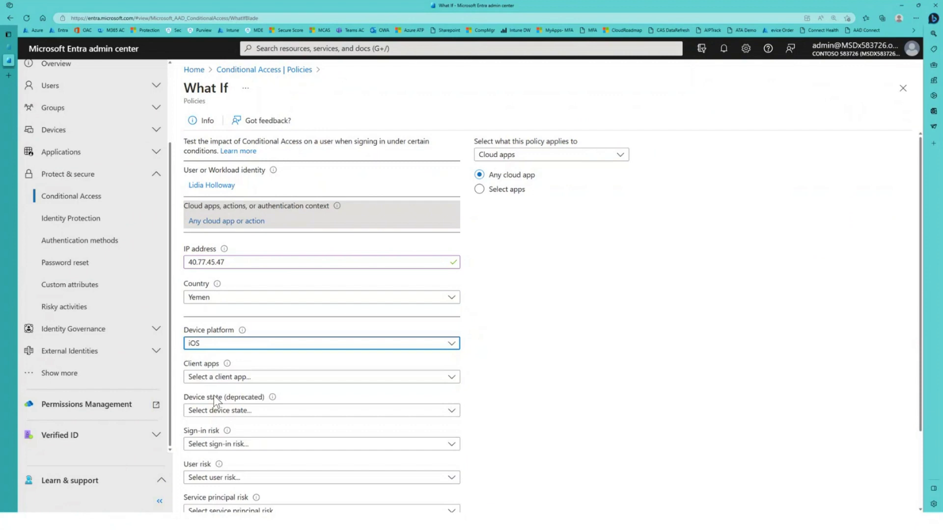
left_click(304, 378)
scroll(641, 373, "down", 2)
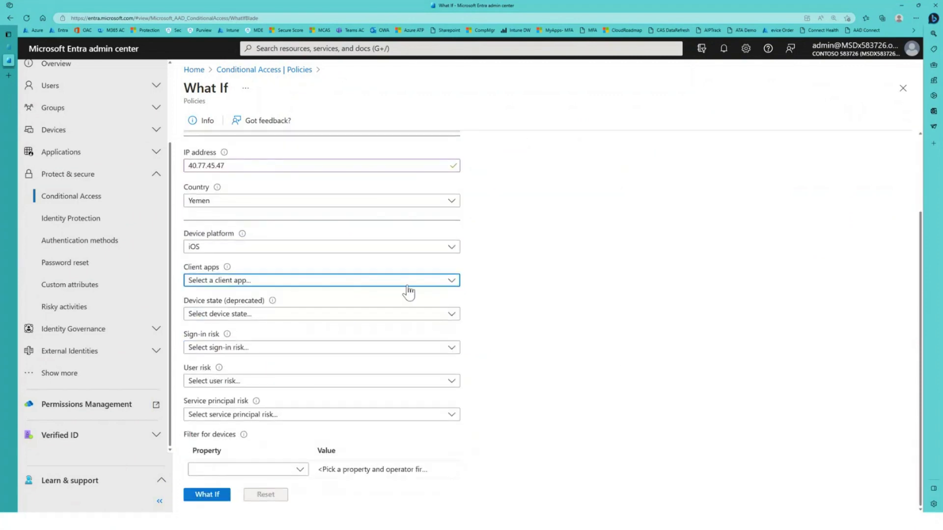
left_click(358, 282)
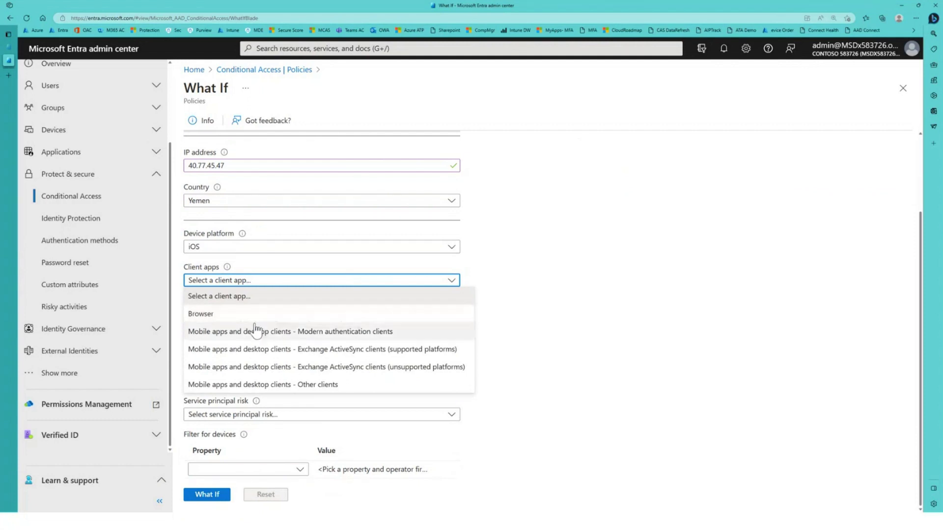
left_click(391, 332)
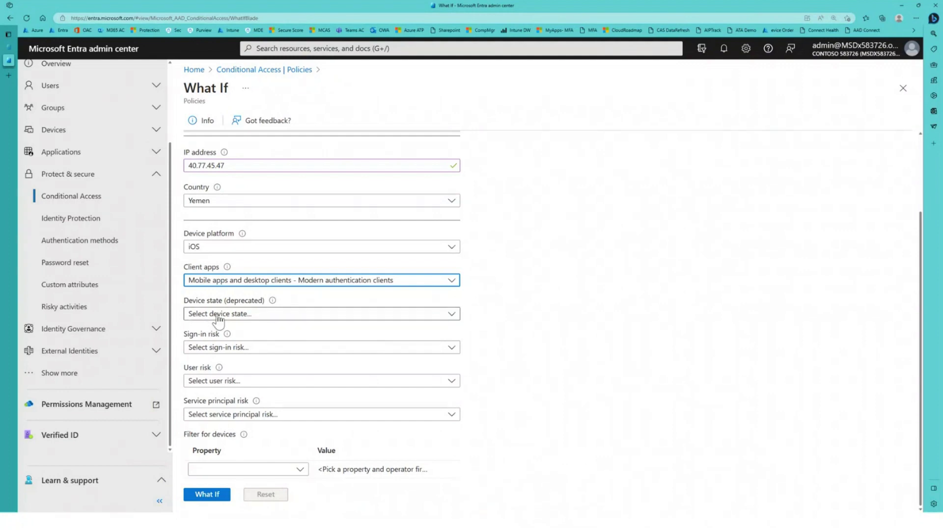
Set both the sign-in risk and the user risk to Low for the What If test.
left_click(290, 319)
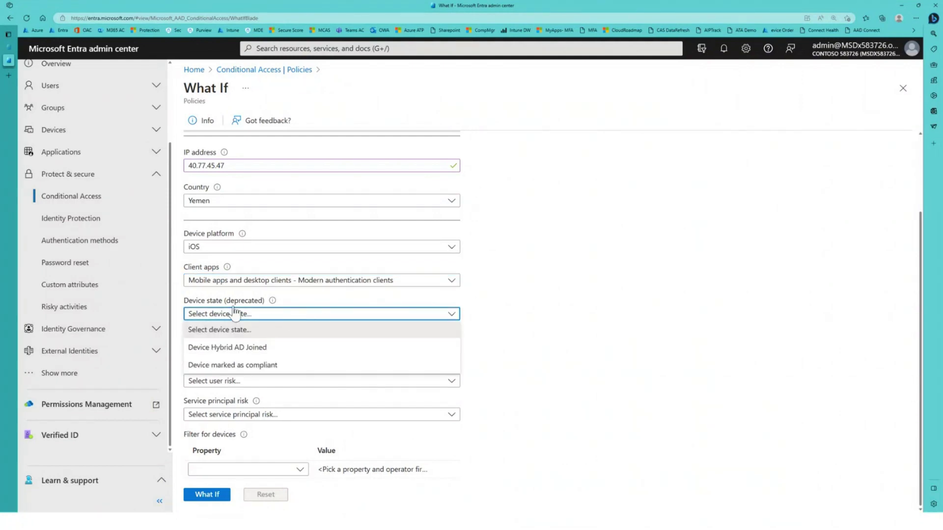
left_click(601, 343)
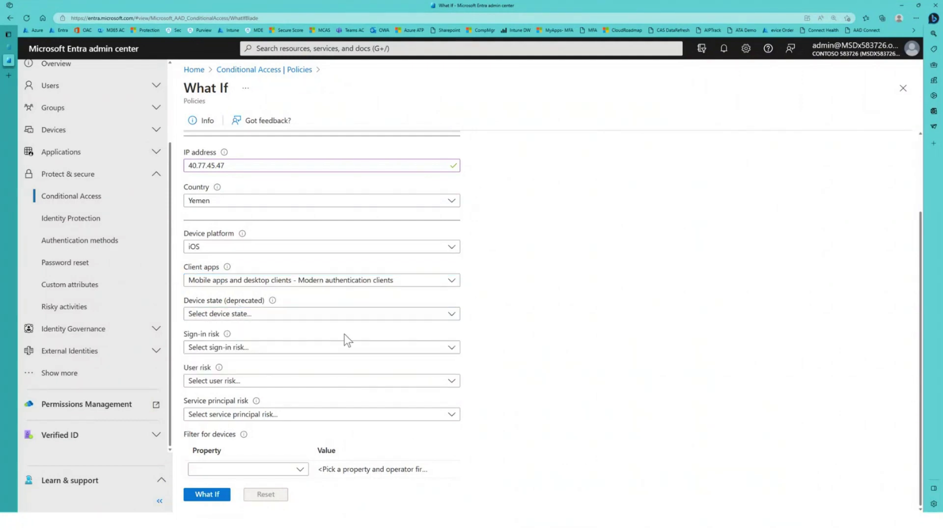
left_click(243, 347)
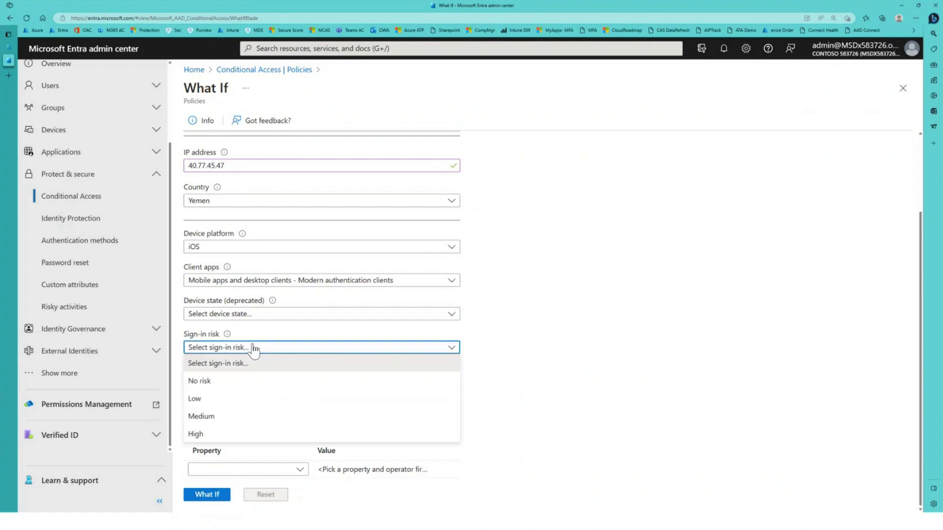
left_click(241, 401)
left_click(260, 382)
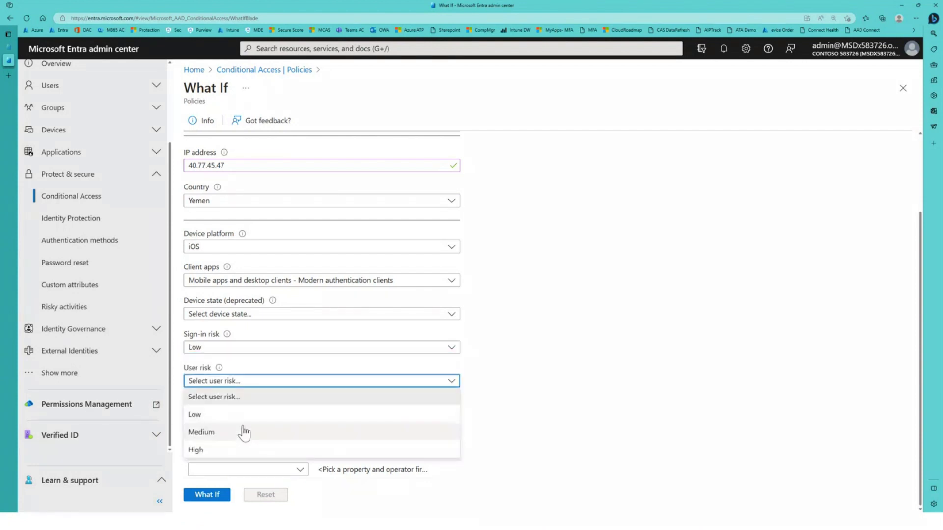
left_click(248, 419)
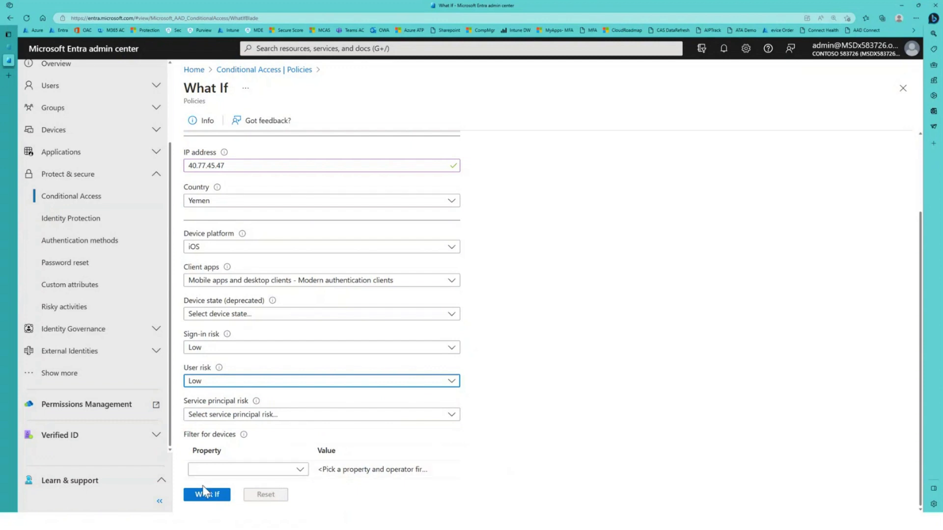
Run the What If evaluation and review why the policies that will not apply are excluded.
left_click(217, 495)
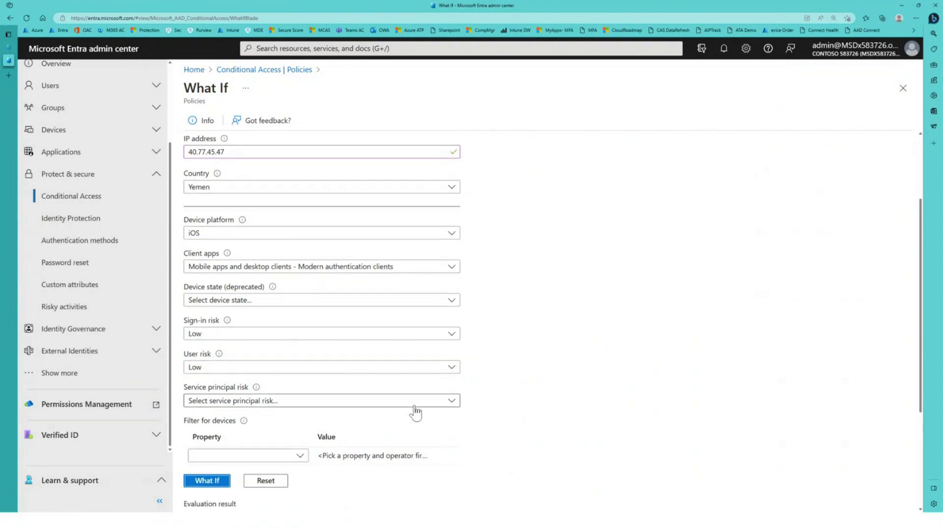
scroll(427, 408, "down", 4)
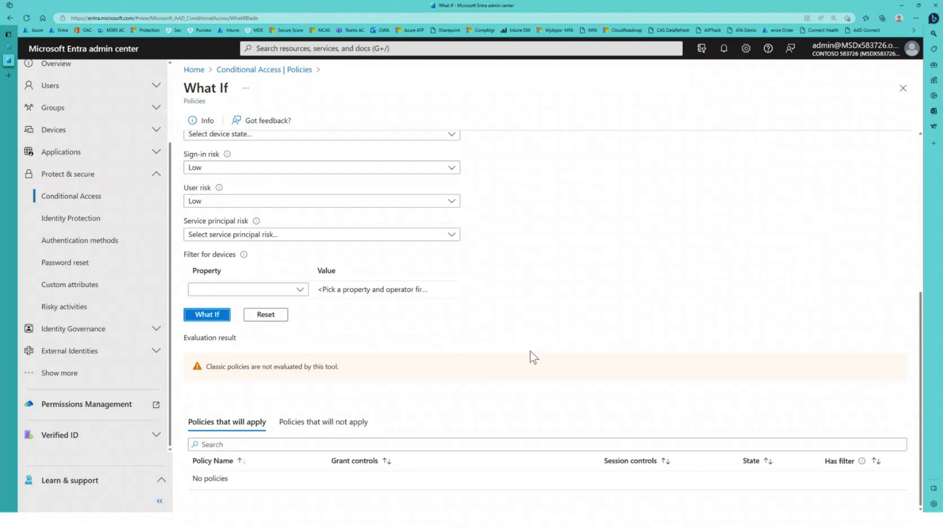
left_click(323, 421)
scroll(392, 405, "down", 2)
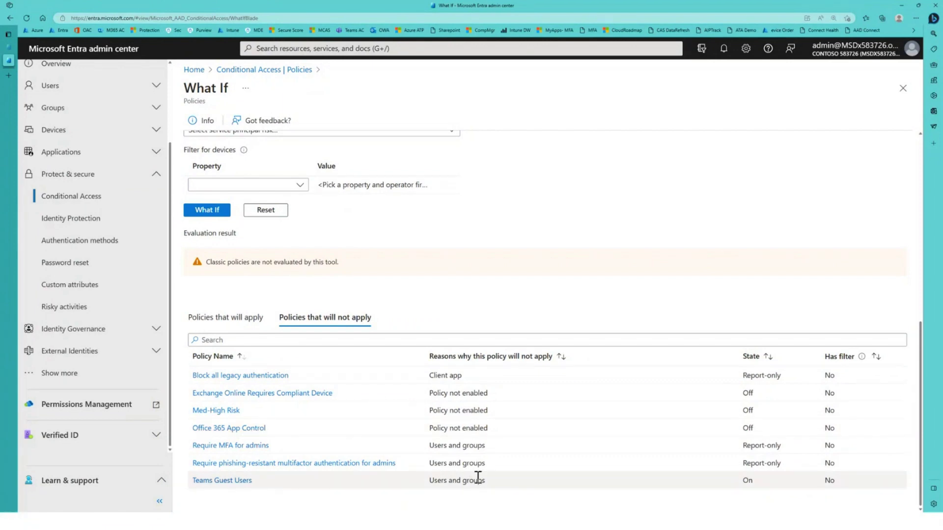
scroll(313, 364, "up", 8)
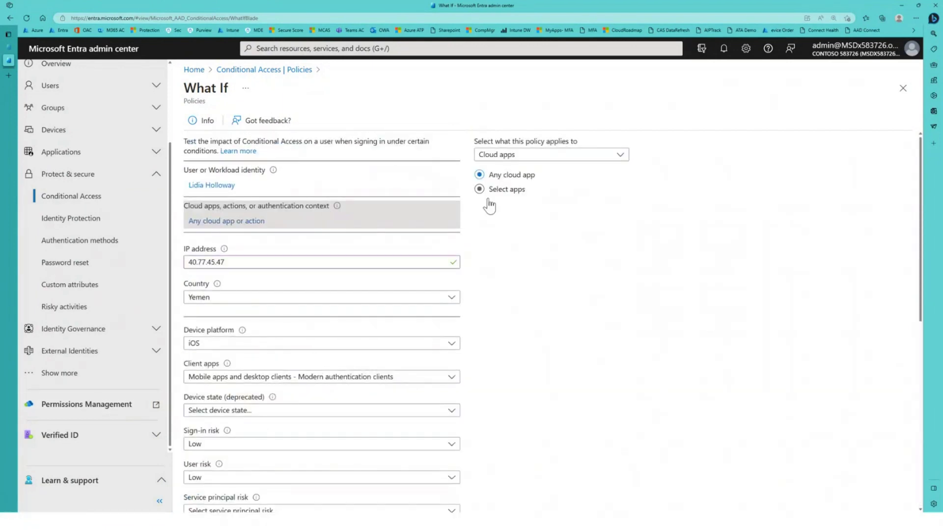
Change the What If identity to Guest or external users with the type Other external users (preview).
left_click(229, 185)
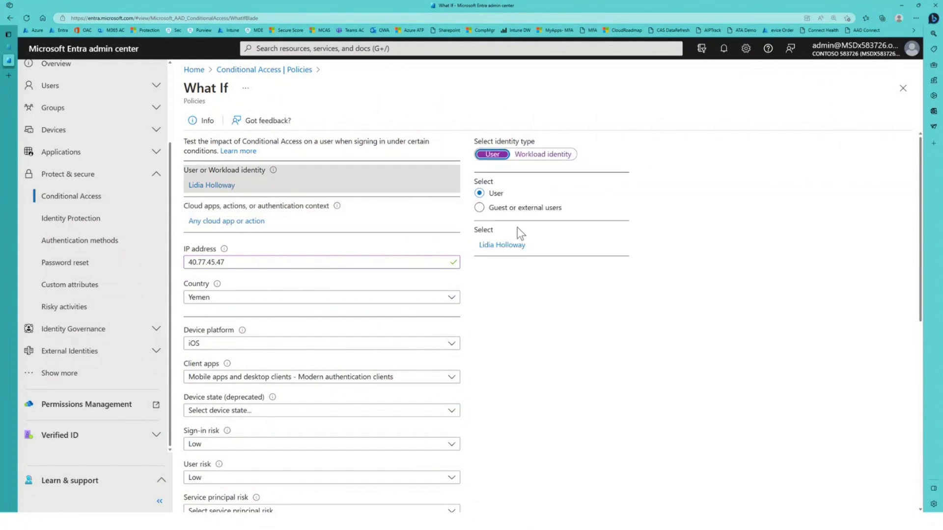
left_click(522, 210)
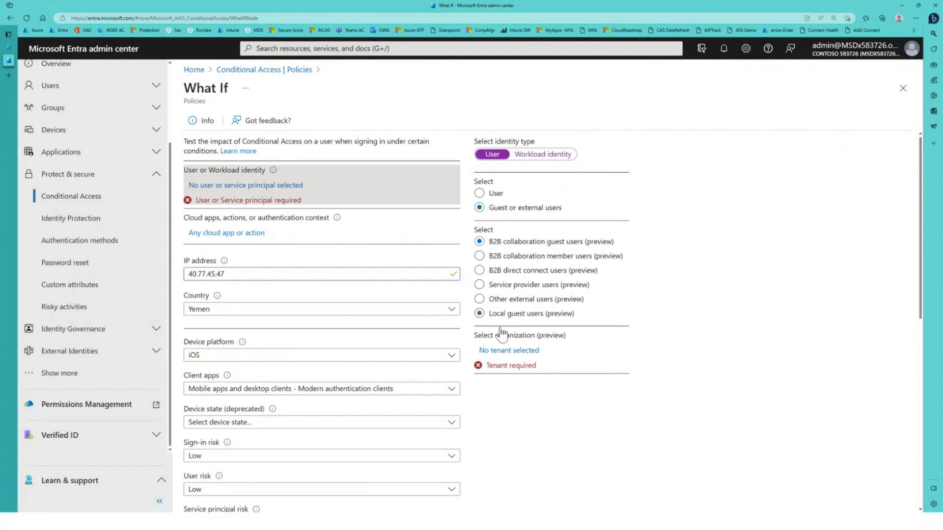
left_click(479, 299)
left_click(517, 364)
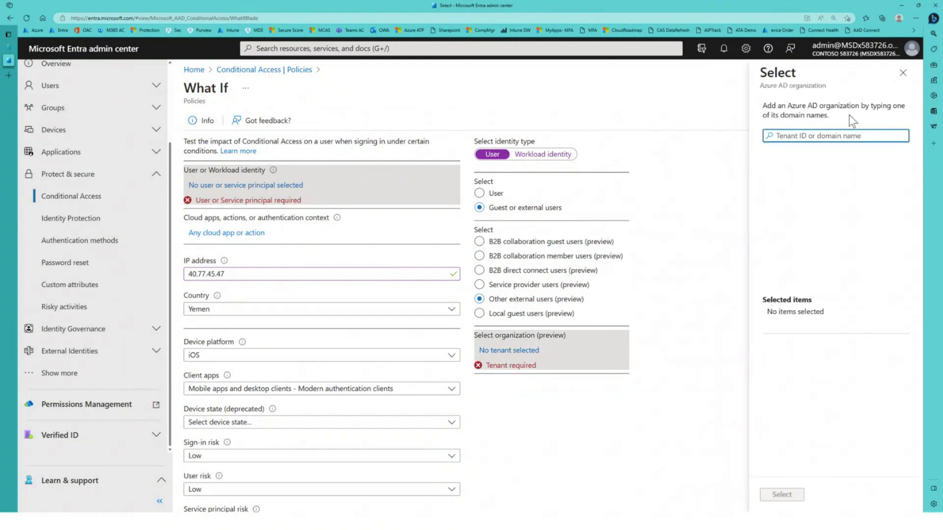
left_click(901, 74)
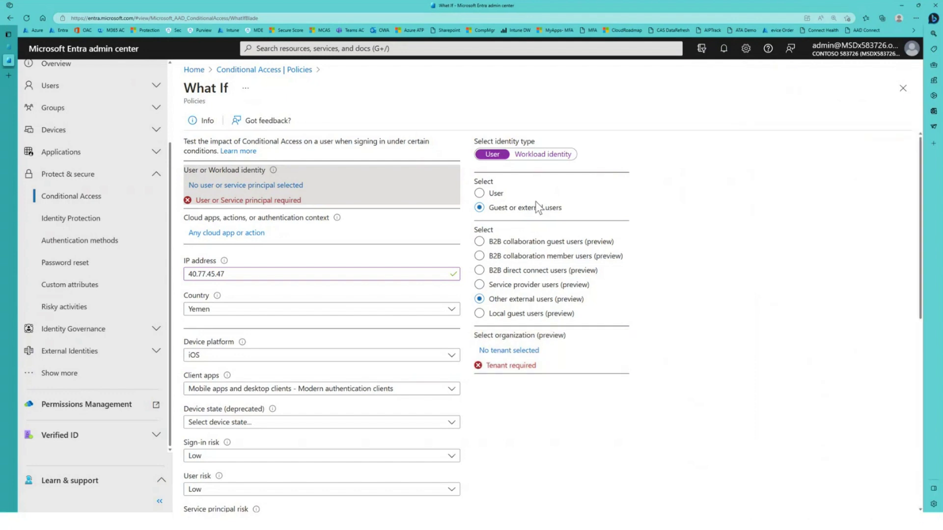
left_click(491, 193)
left_click(496, 209)
Look up the external organization by the domain outlook.com and select Microsoft Services as its tenant.
left_click(508, 351)
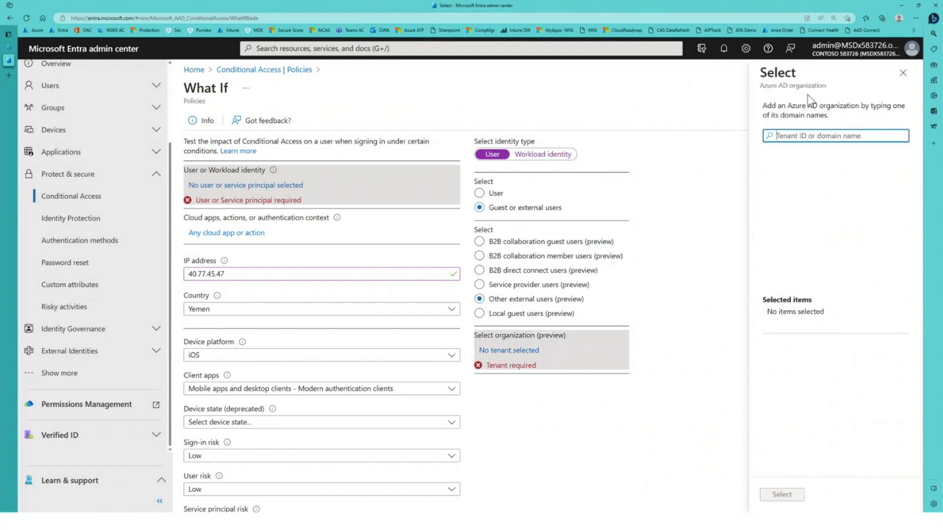
type("outl")
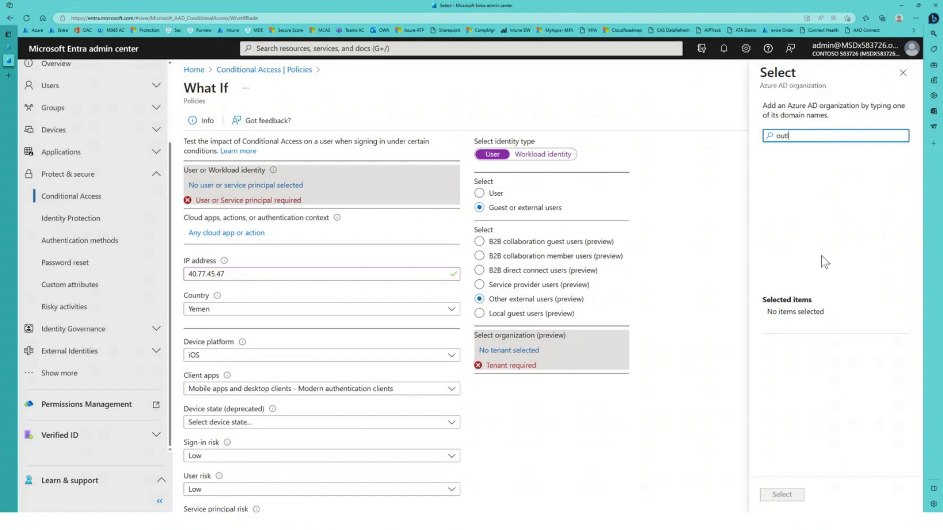
type("ook.com")
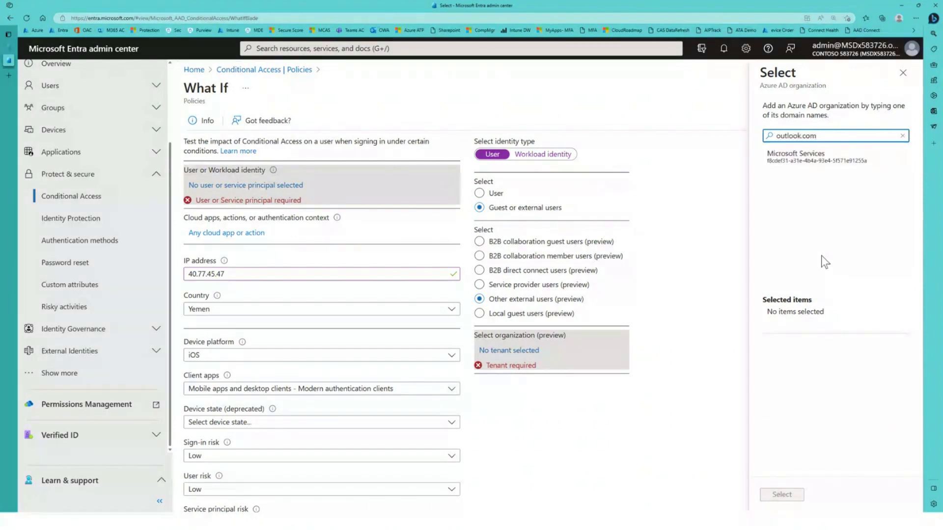
left_click(850, 159)
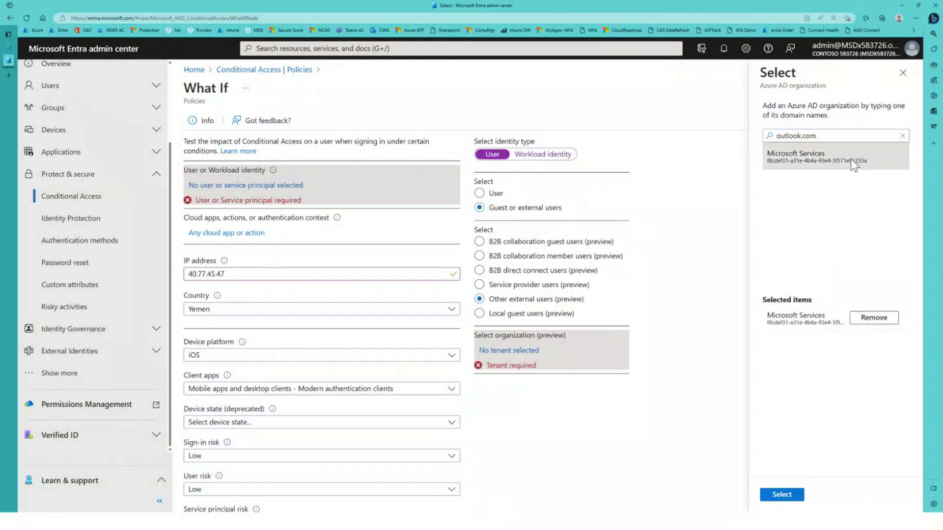
left_click(786, 497)
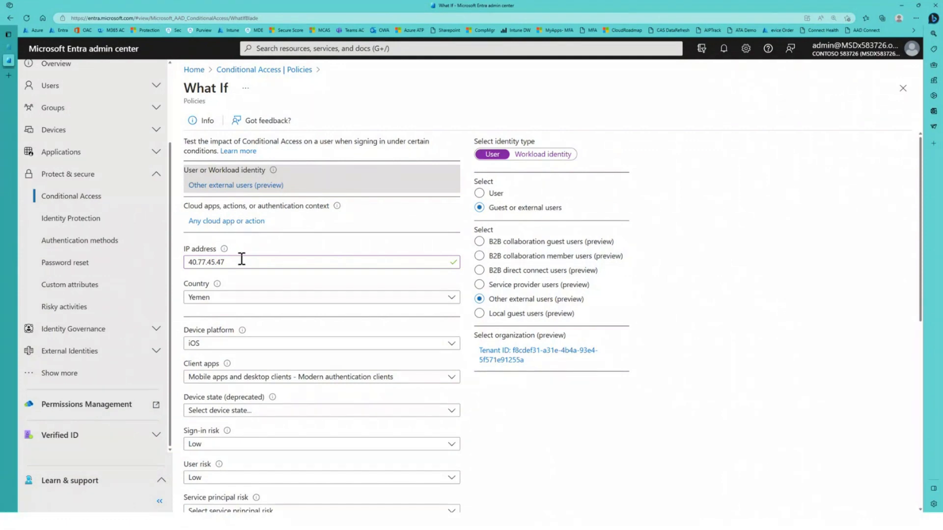
Limit the What If target to selected cloud apps and choose Microsoft Teams.
left_click_drag(240, 260, 175, 258)
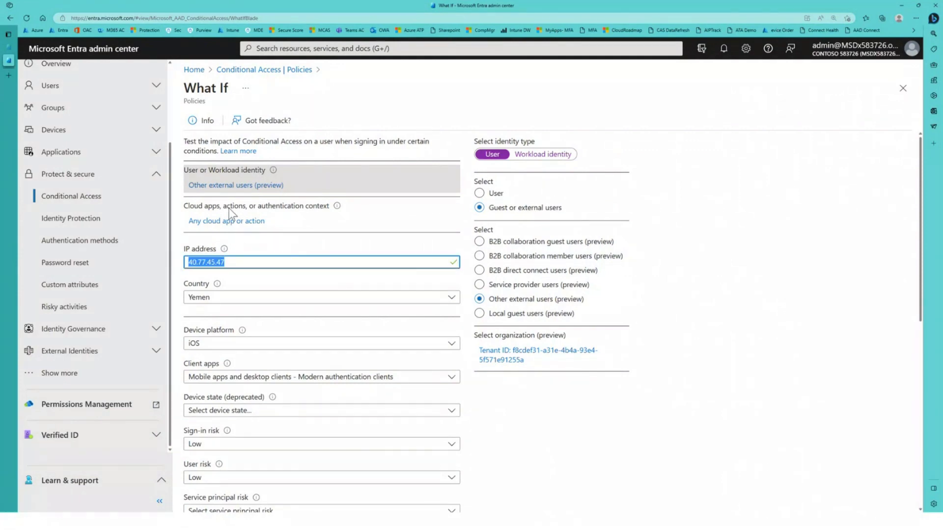
left_click(248, 222)
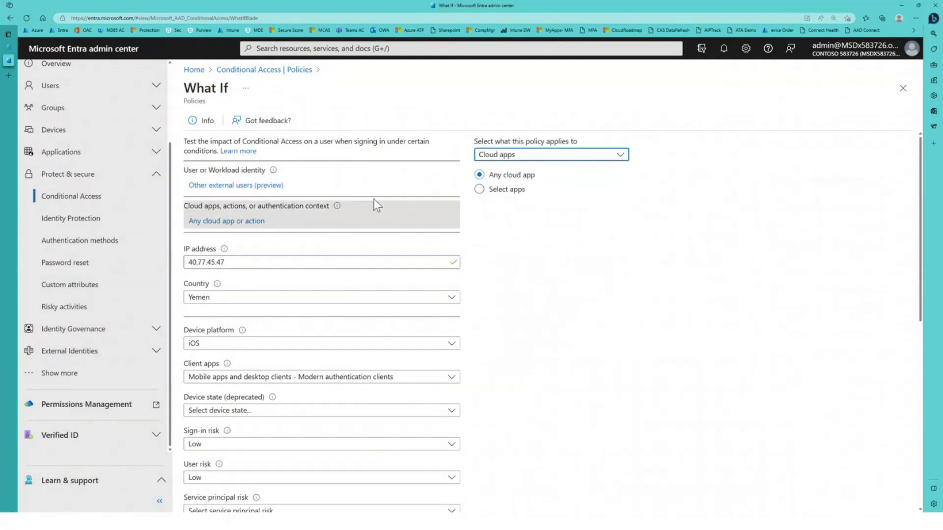
left_click(524, 189)
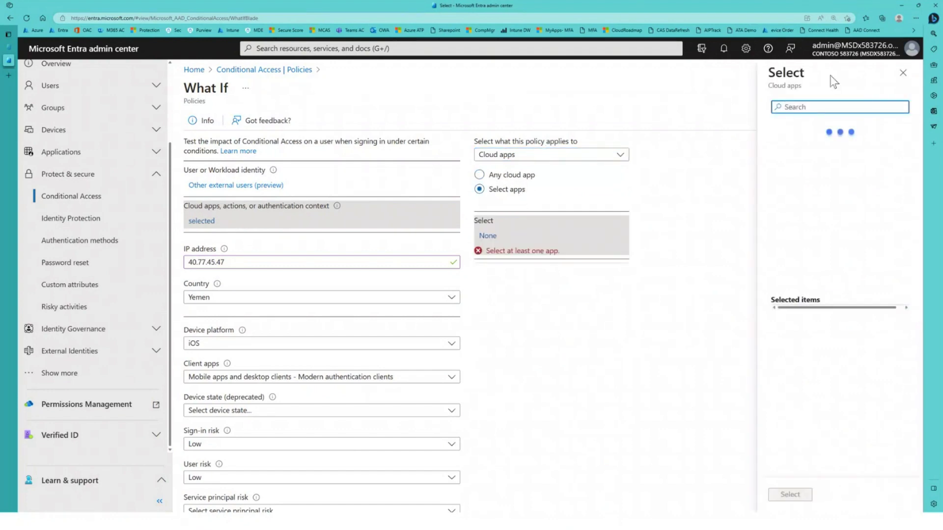
type("teams")
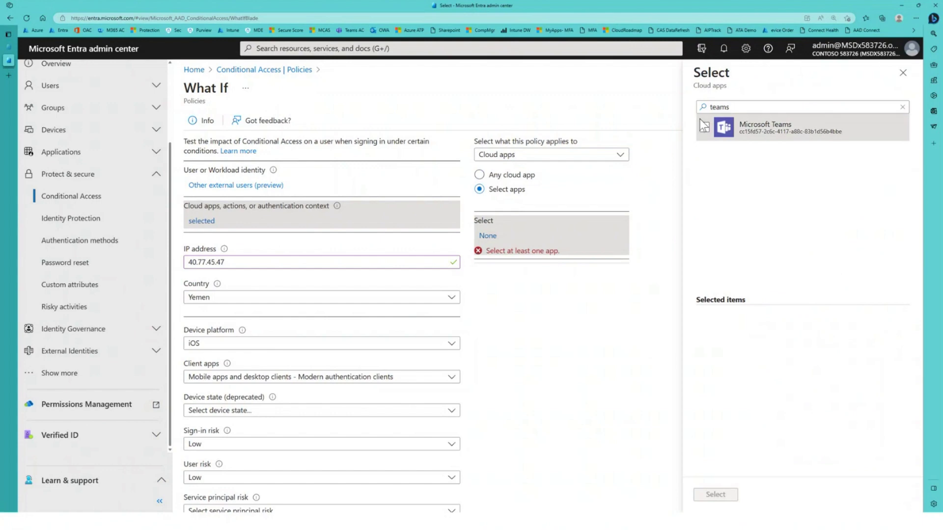
left_click(704, 127)
left_click(715, 495)
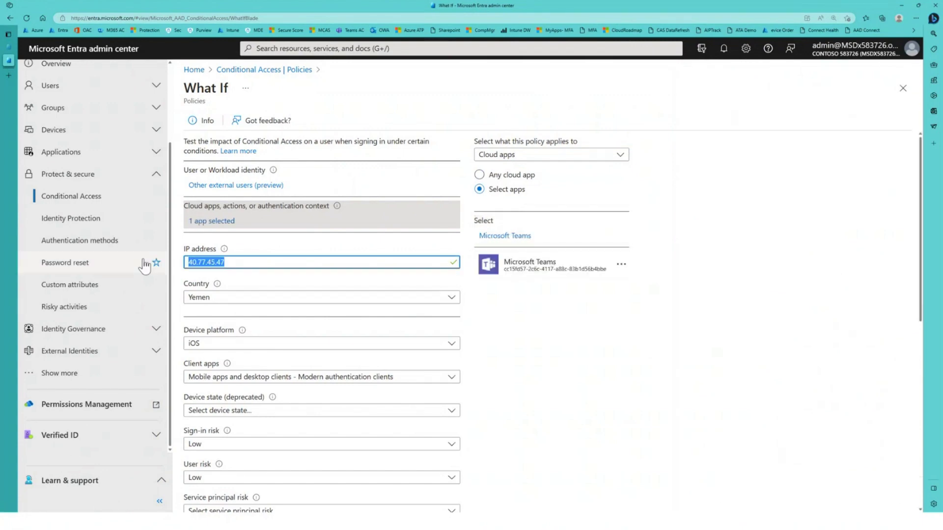
Clear the IP address and reset the country to no selection.
key("BackSpace")
key("Tab")
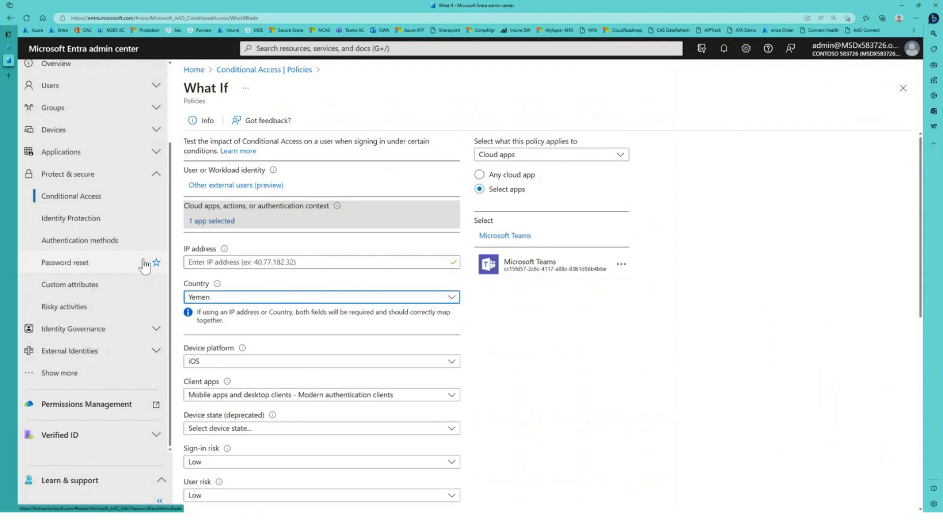
left_click(350, 297)
scroll(300, 206, "up", 20)
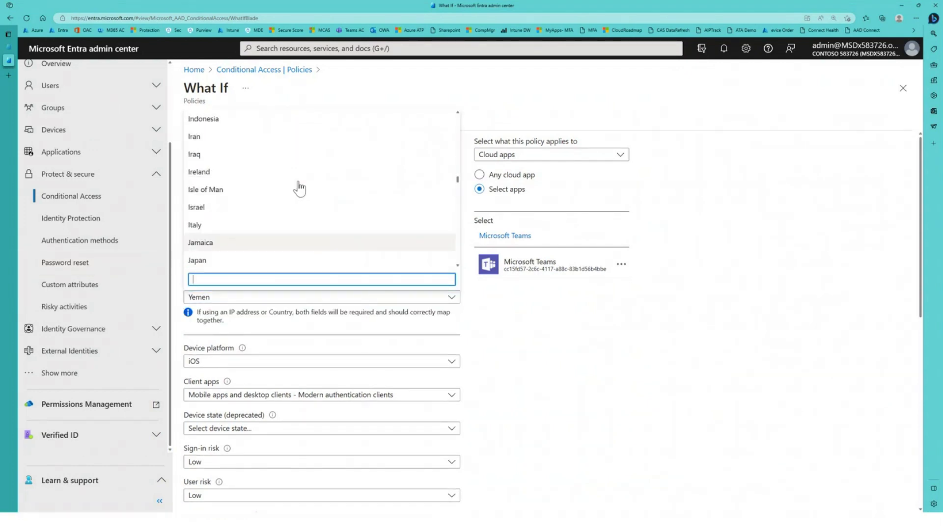
scroll(247, 129, "up", 2)
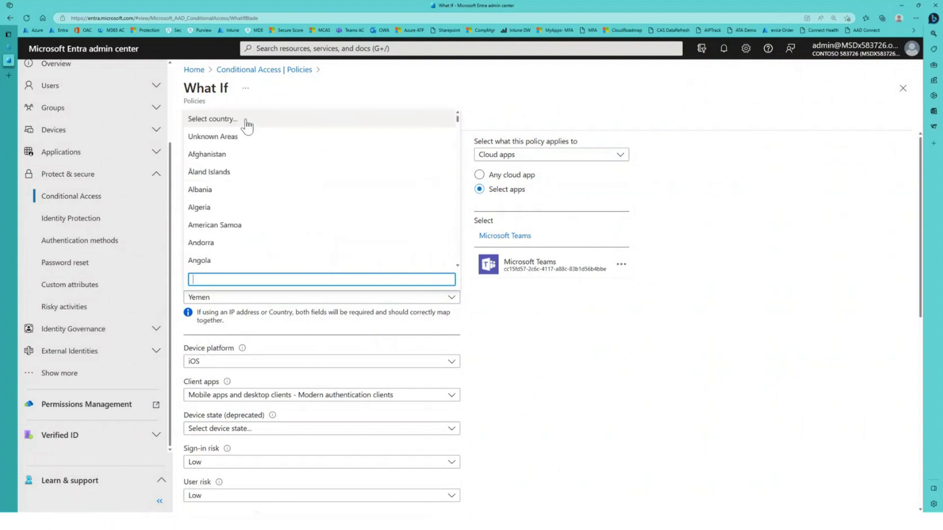
left_click(248, 124)
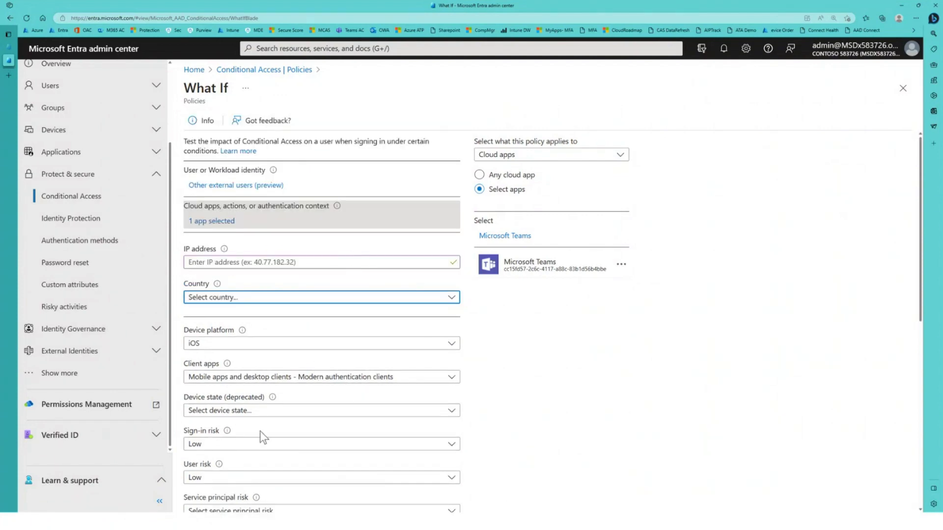
Run the What If evaluation again for the external user and check the policies that will apply, staying on the results.
scroll(502, 407, "down", 4)
scroll(500, 401, "down", 1)
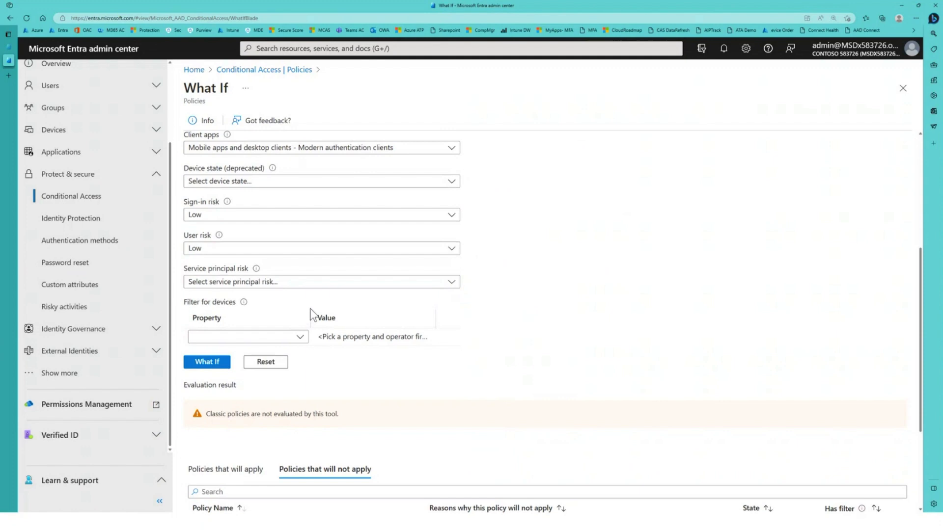
left_click(212, 364)
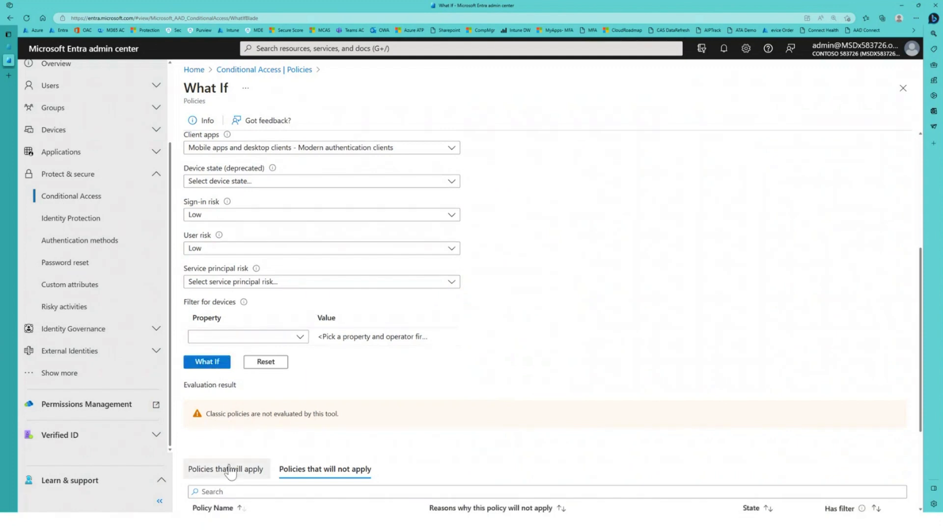
left_click(246, 470)
scroll(464, 390, "down", 1)
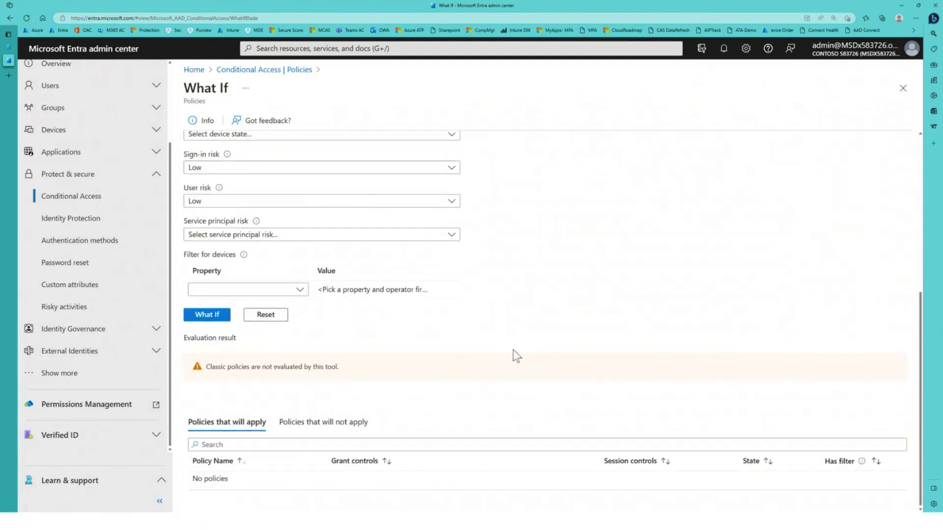
left_click(274, 71)
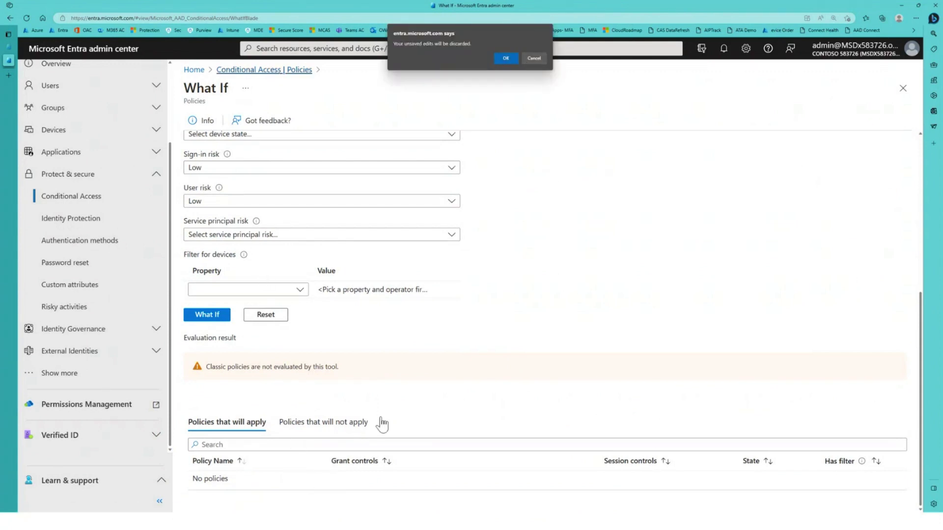
left_click(534, 59)
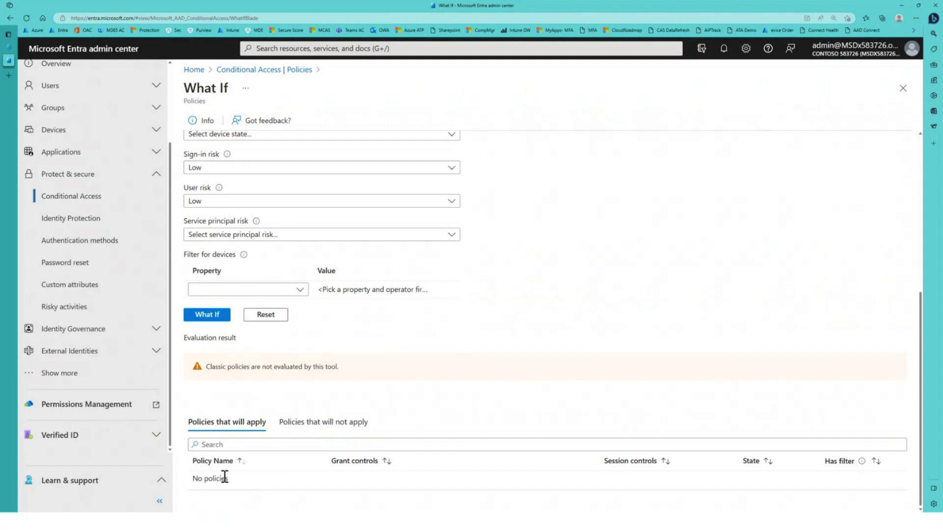
Review the policies that will not apply and open the Teams Guest Users policy to inspect its settings.
left_click(294, 423)
scroll(416, 431, "down", 2)
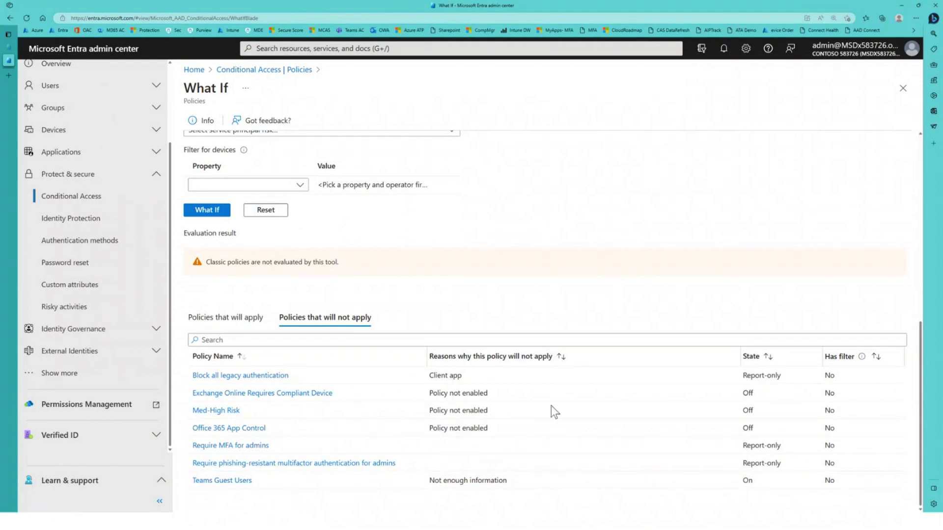
left_click(222, 480)
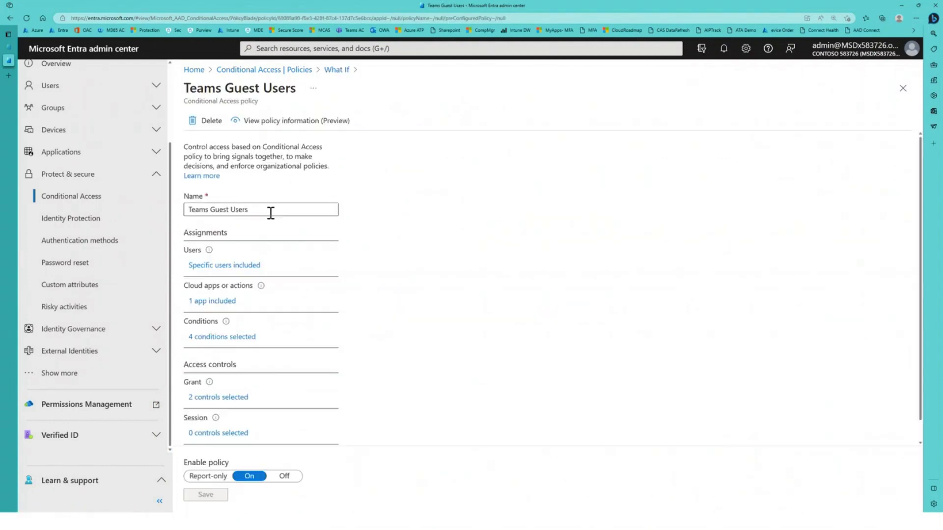
scroll(425, 249, "down", 1)
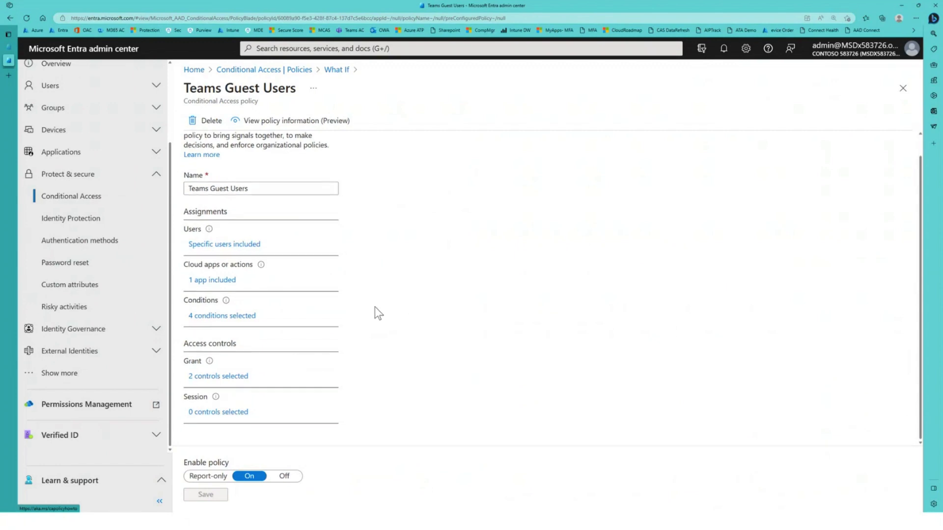
Inspect the Teams Guest Users policy's included guest or external user types and the cloud apps it targets.
left_click(229, 246)
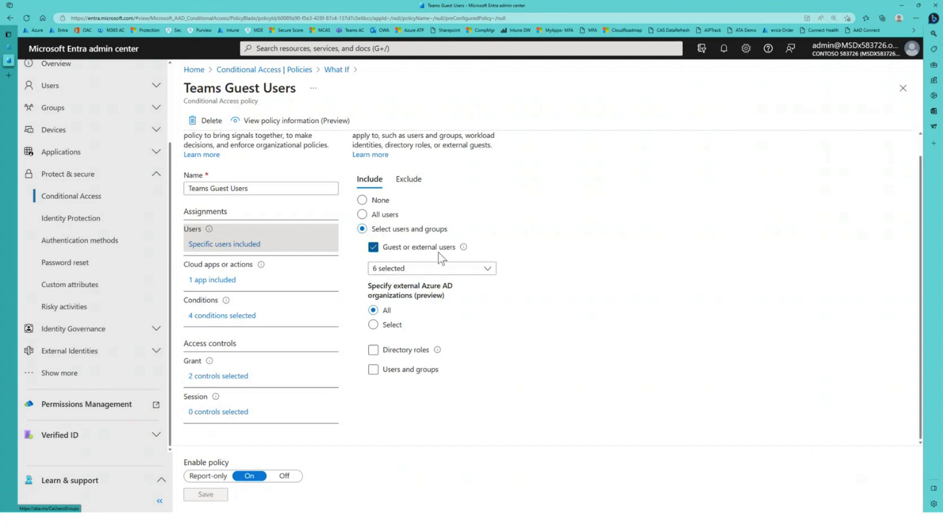
left_click(480, 270)
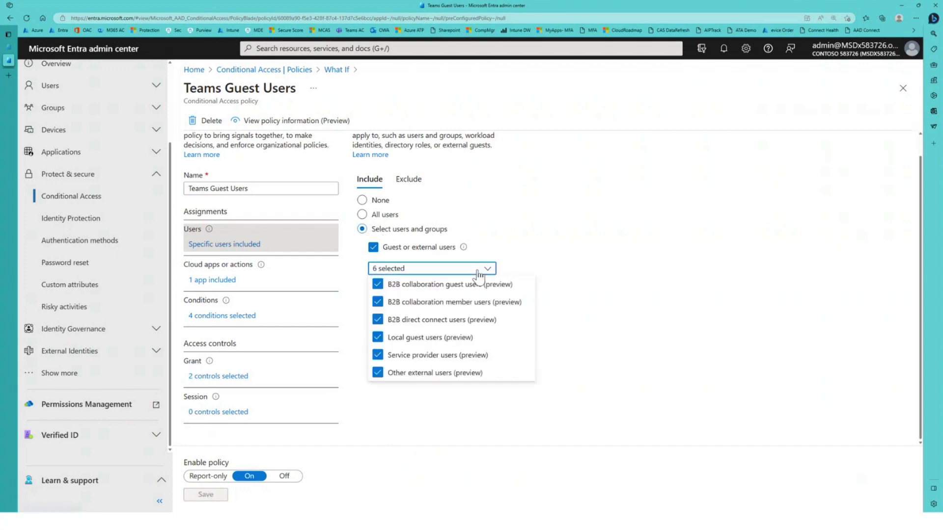
left_click(622, 309)
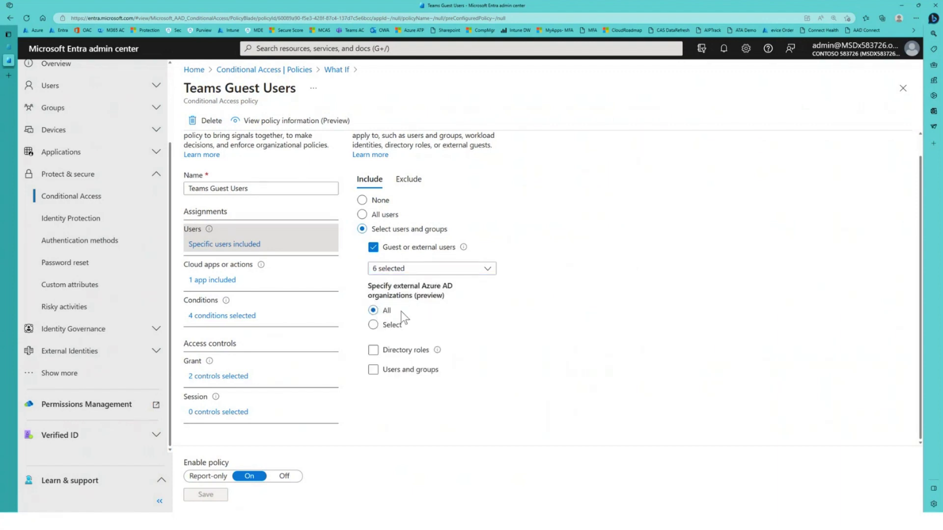
left_click(214, 281)
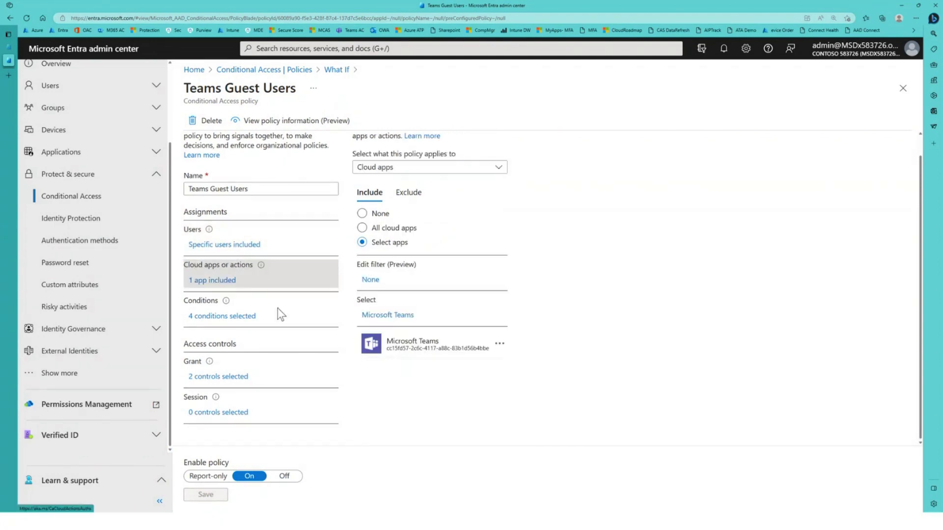
Inspect the policy's user risk, sign-in risk and client apps conditions plus its grant controls, ending back on the Conditional Access policies list.
left_click(221, 316)
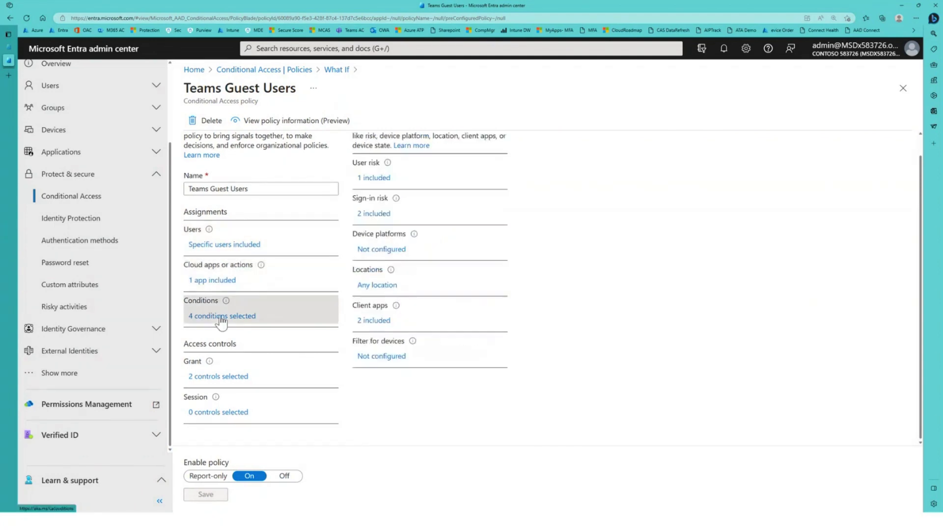
left_click(375, 178)
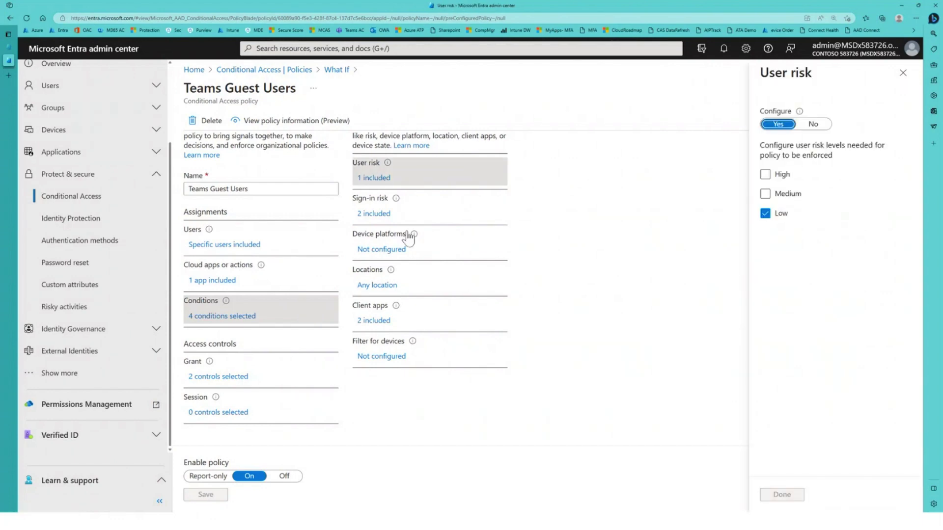
left_click(374, 215)
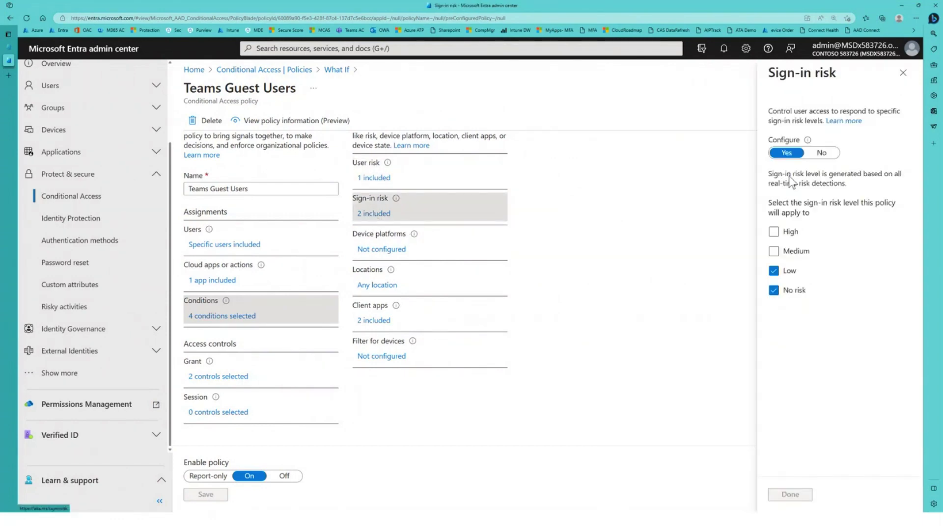
left_click(372, 320)
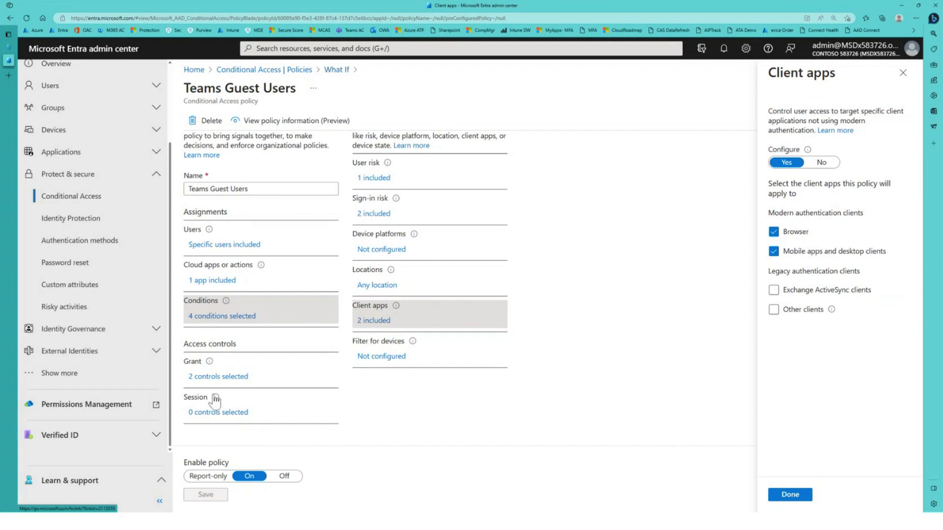
left_click(237, 377)
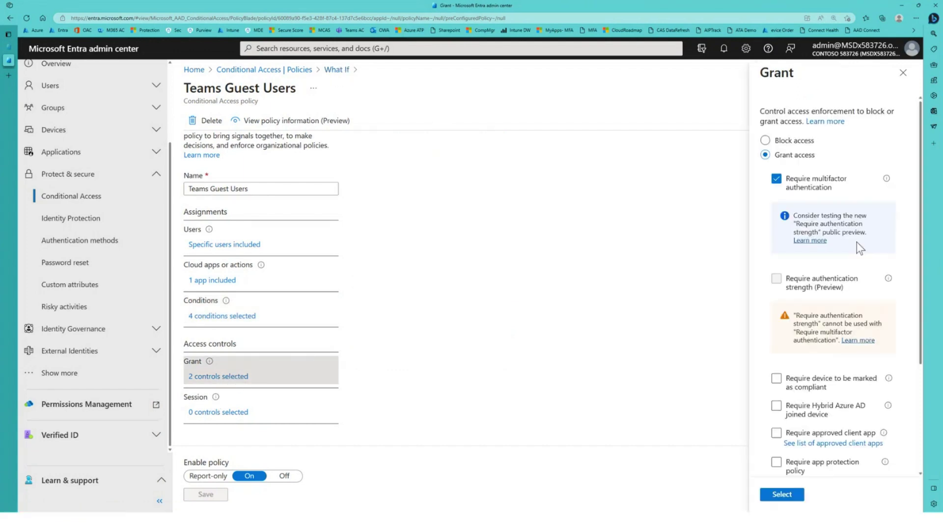
left_click(297, 70)
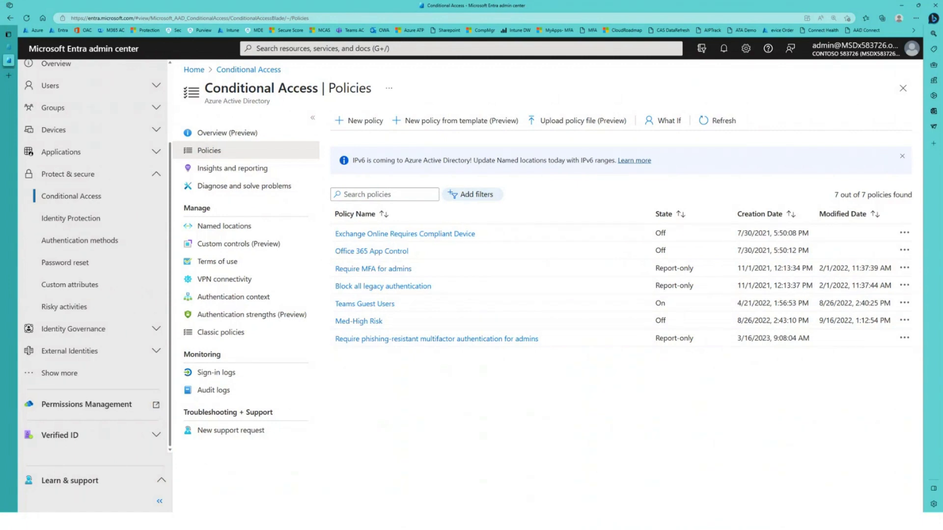
Switch to the end user's browser window, maximize it, and view the options for adding apps on the My Apps dashboard.
key("alt+Tab")
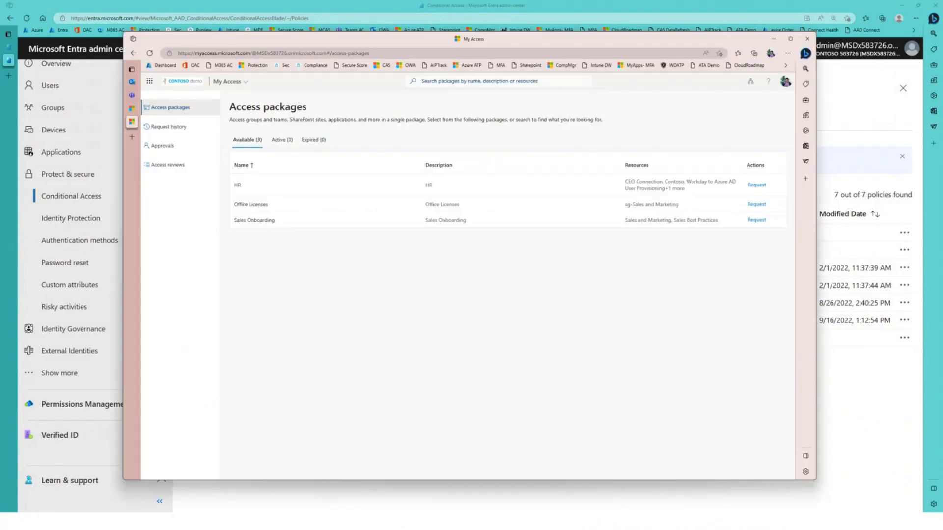
double_click(570, 37)
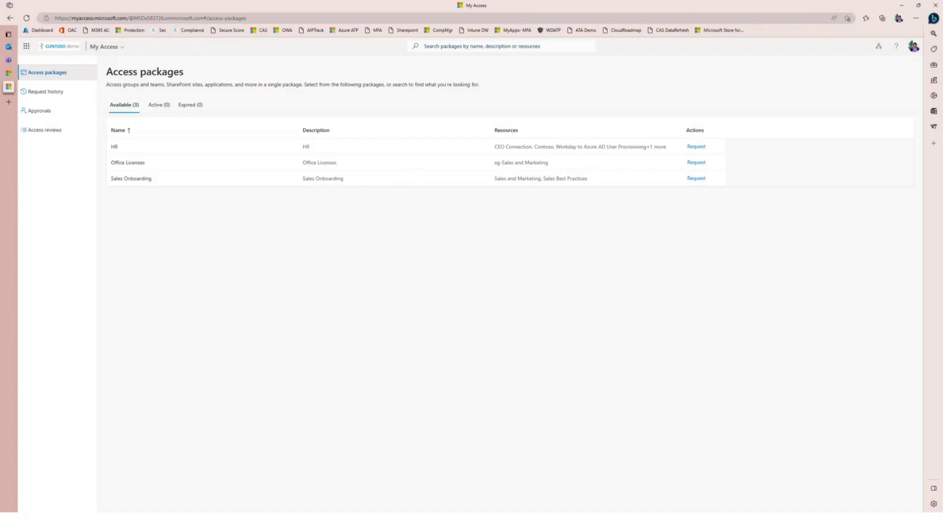
left_click(9, 73)
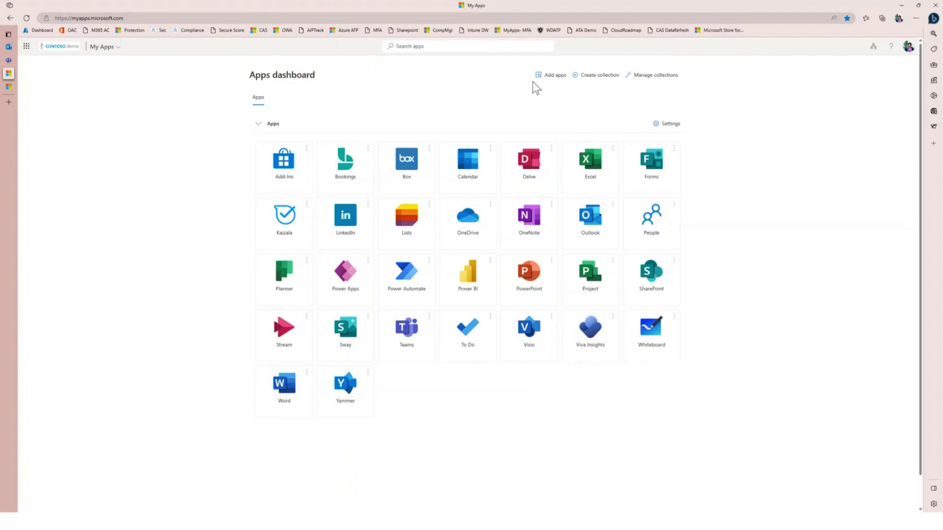
left_click(552, 74)
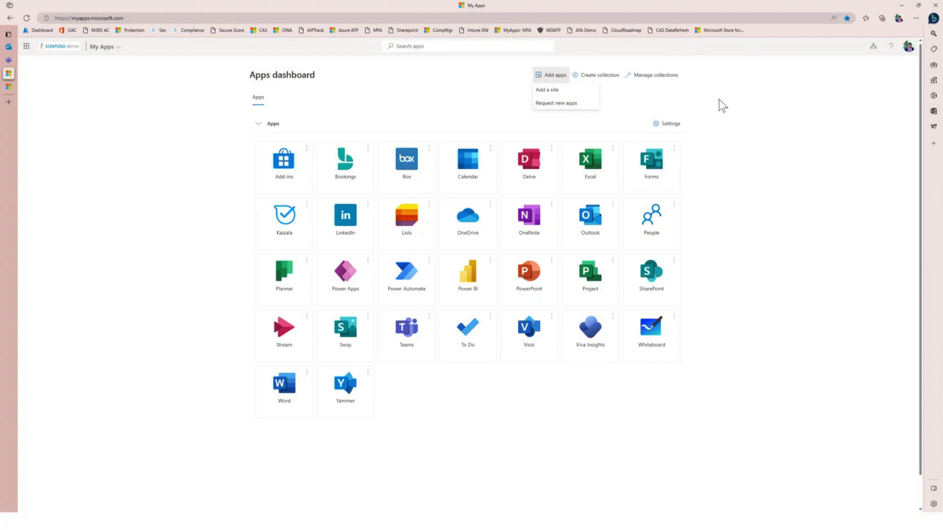
View the end user's My Account overview and the access packages available in My Access.
left_click(117, 48)
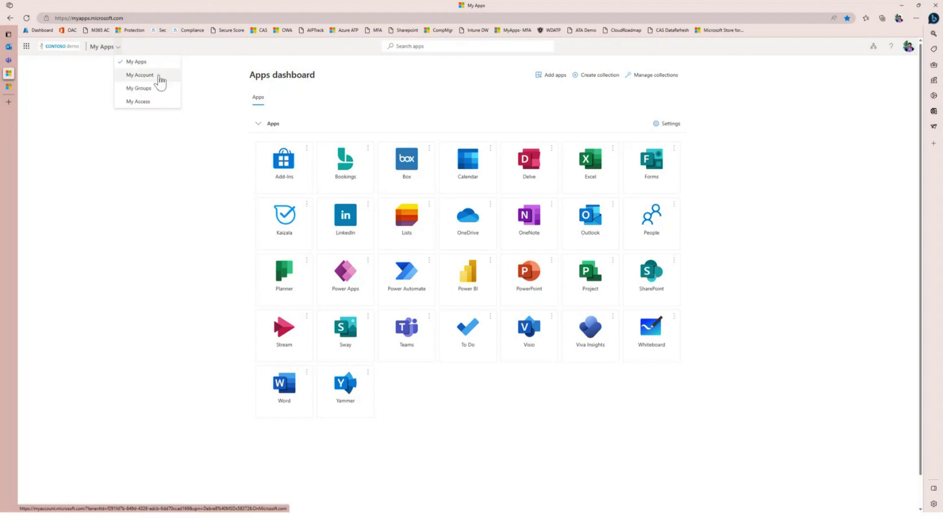
left_click(160, 79)
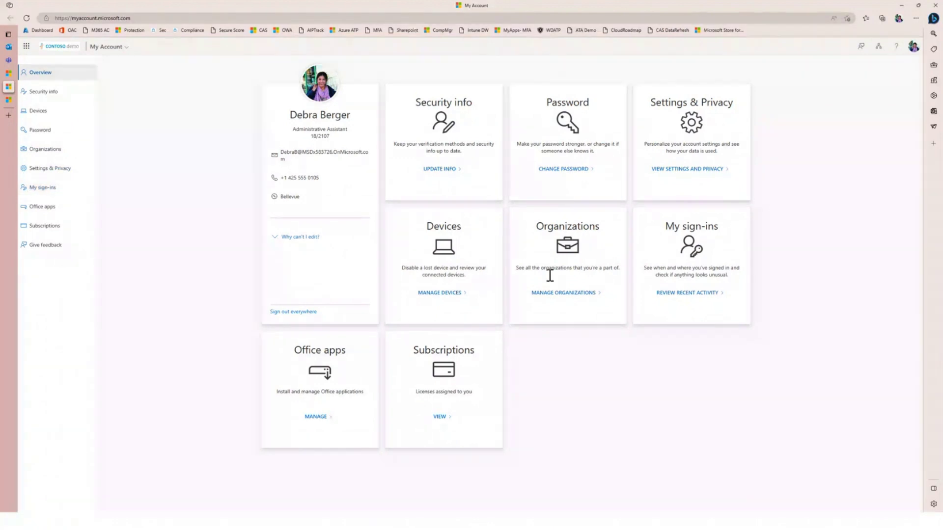
left_click(126, 48)
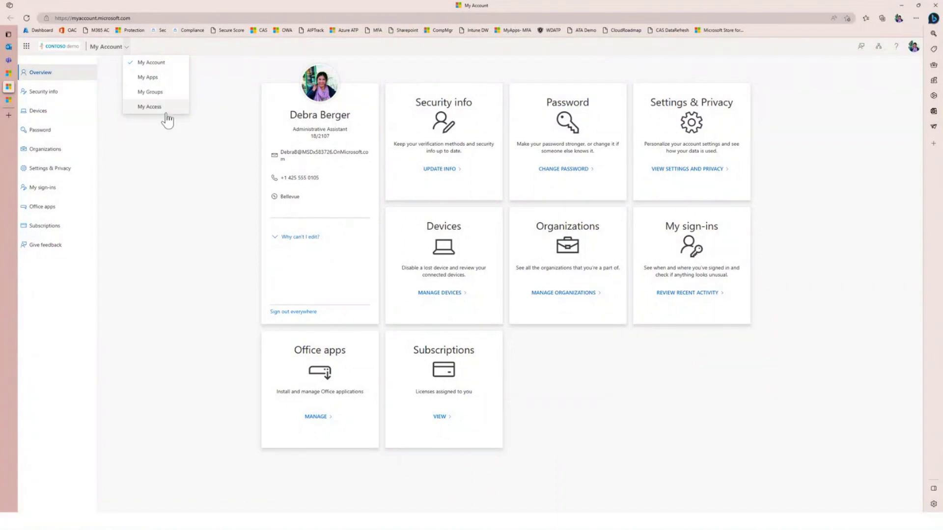
left_click(150, 107)
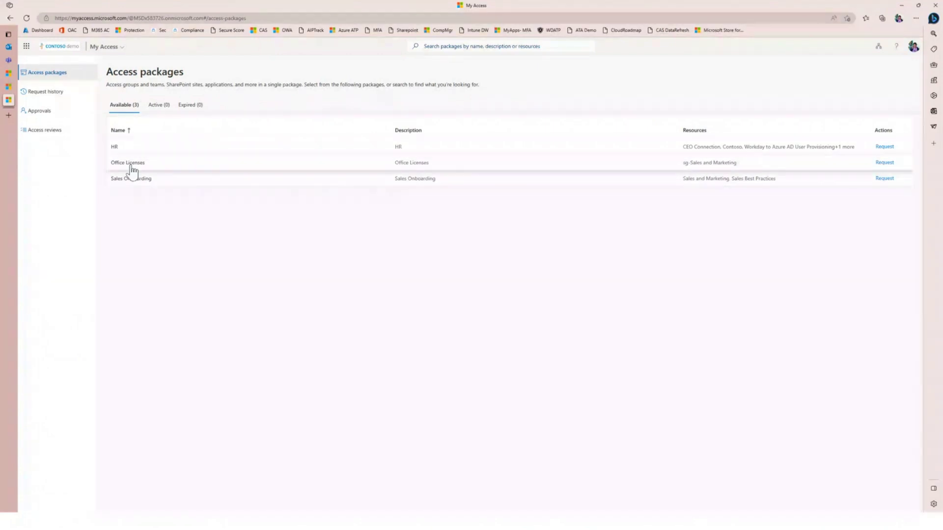
Return to My Account and open My Groups to review the groups the user owns and belongs to.
left_click(8, 87)
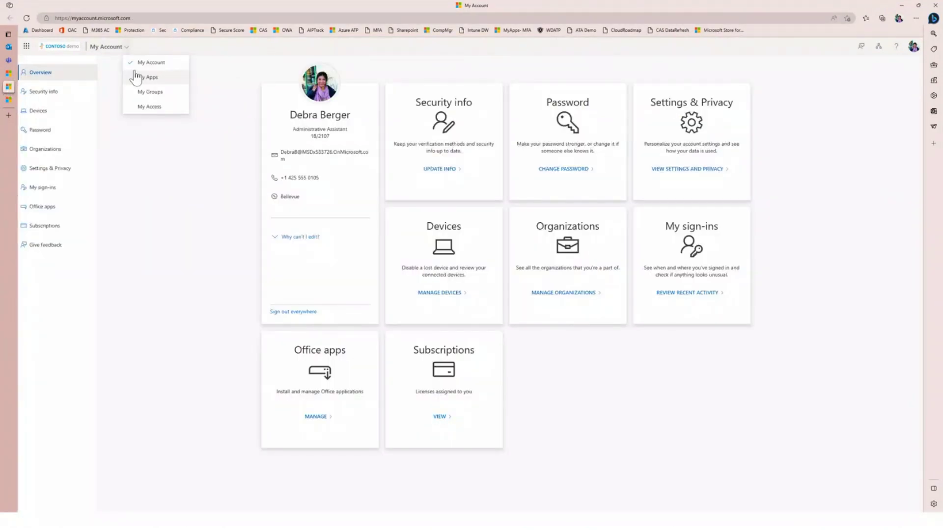
left_click(171, 93)
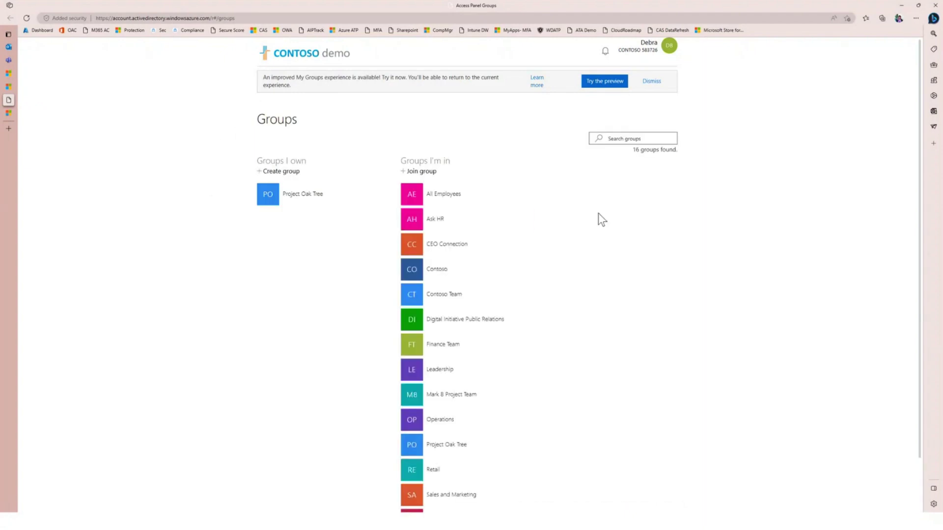
scroll(497, 247, "down", 2)
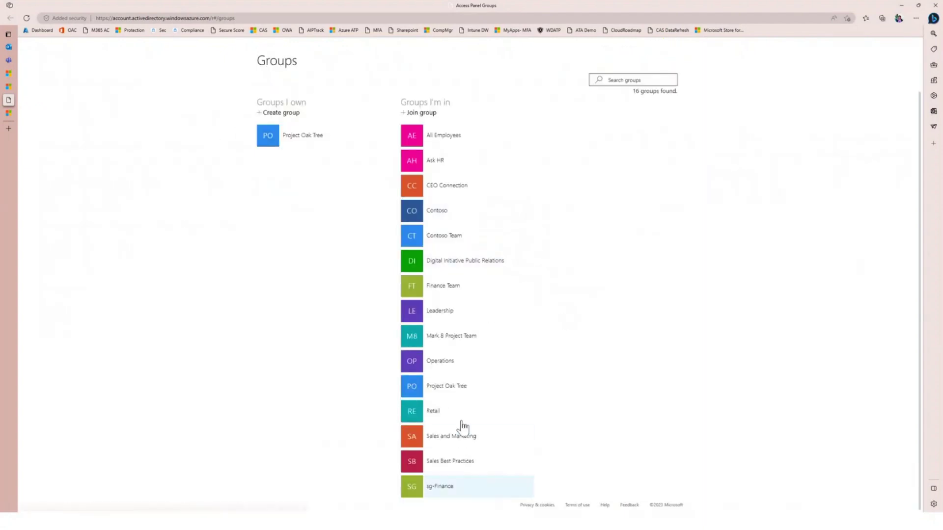
scroll(570, 388, "up", 2)
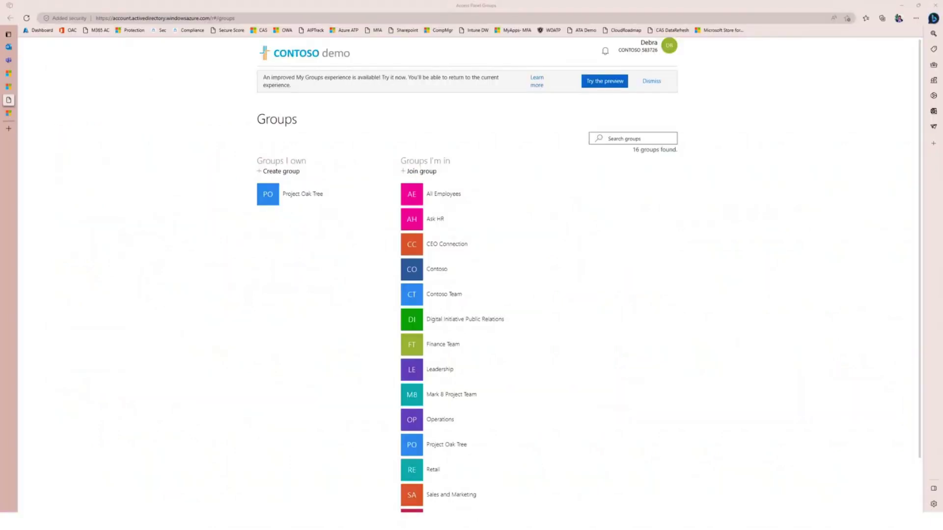
Switch back to the Microsoft Entra admin center, open Identity Protection, and expand the navigation to its full set of entries.
key("alt+Tab")
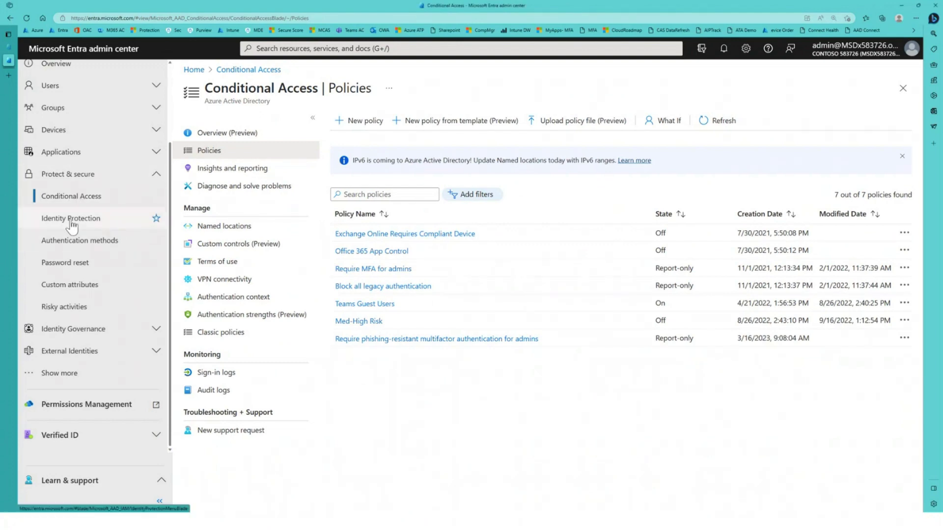
left_click(71, 219)
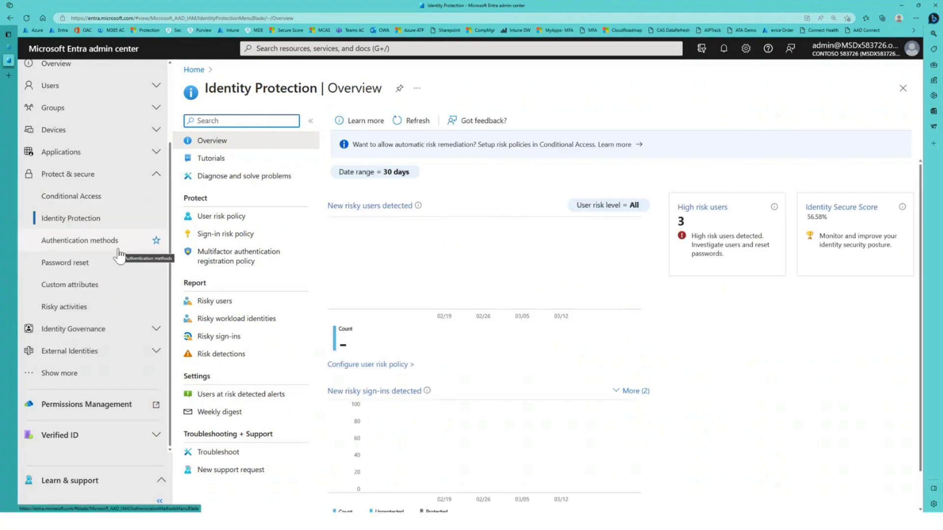
scroll(118, 255, "up", 2)
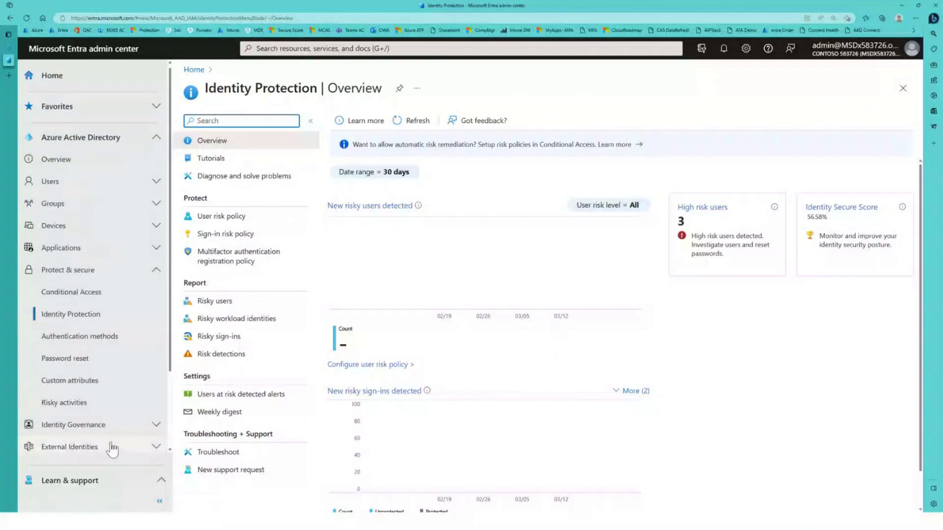
scroll(112, 450, "down", 2)
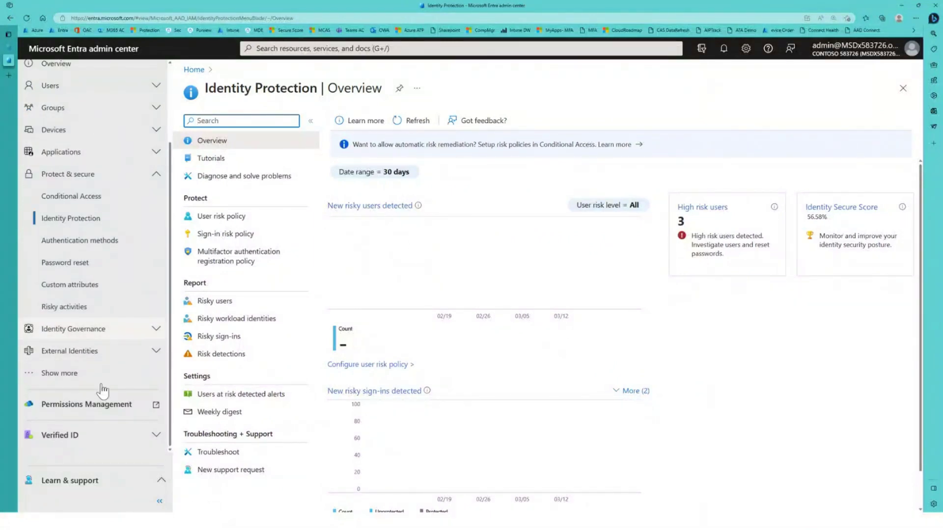
left_click(66, 373)
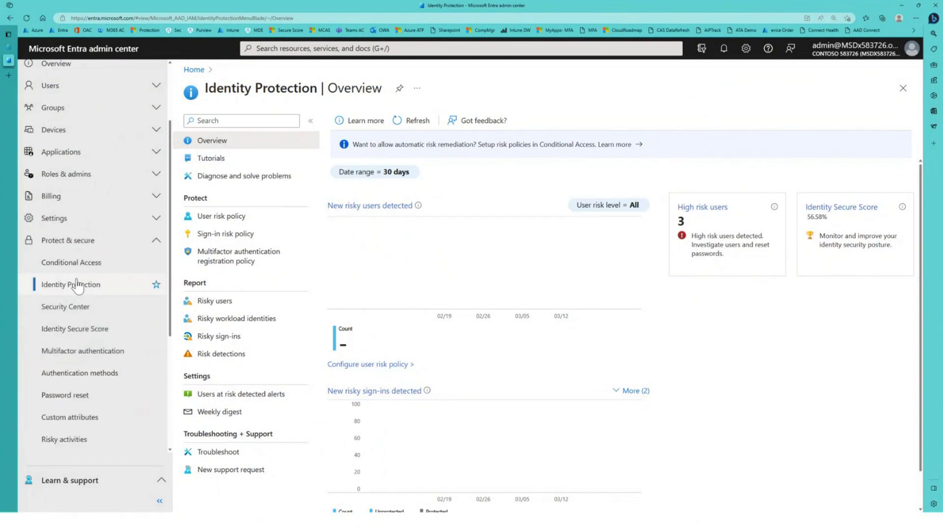
scroll(103, 297, "up", 2)
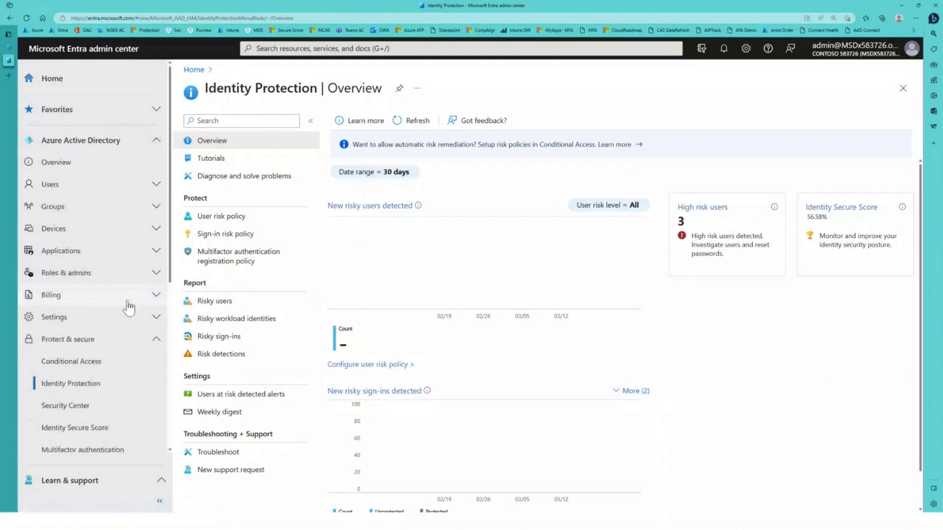
Search the admin center for "identity sec" and open Azure AD Identity Secure Score.
left_click(420, 47)
type("identity")
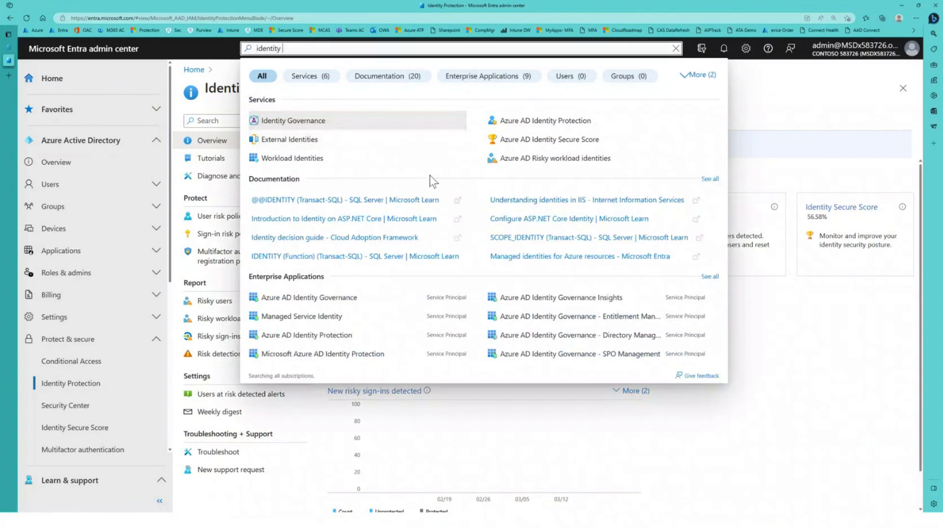
type(" secure")
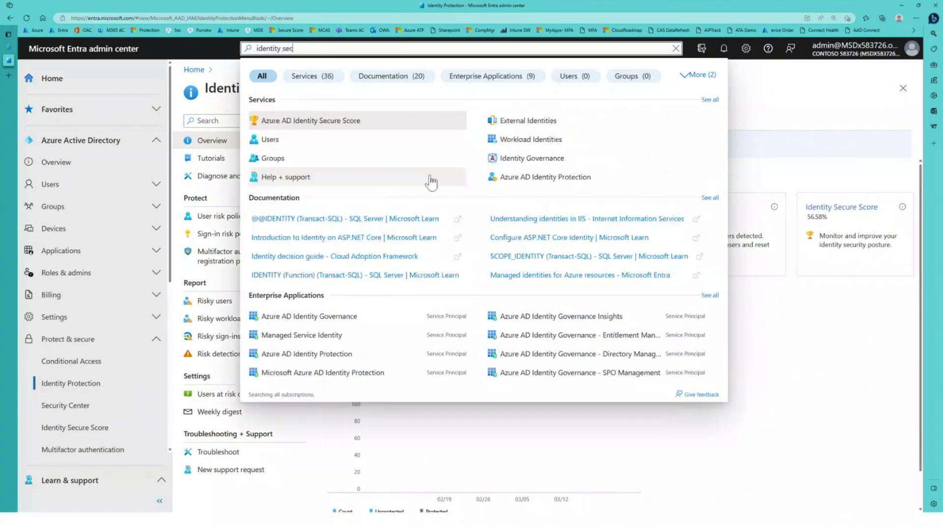
left_click(315, 128)
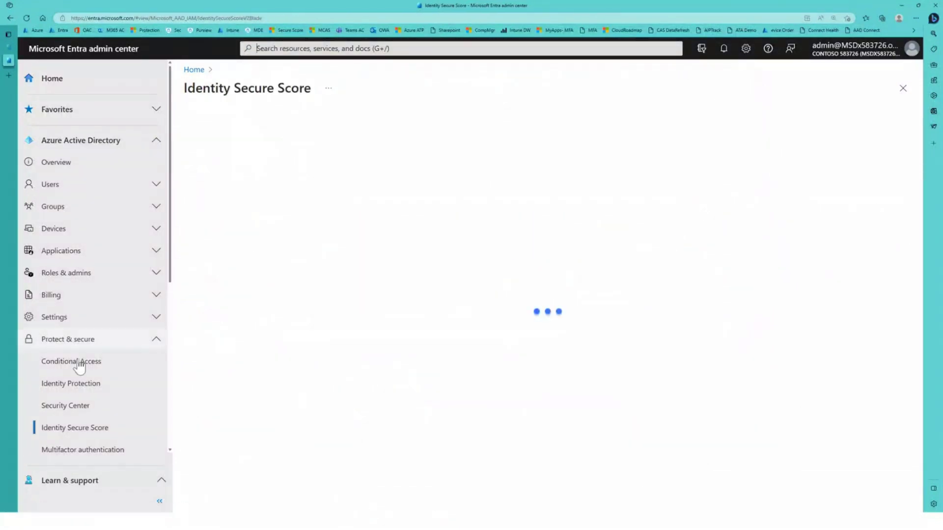
Examine the Secure Score for Identity, its comparison and history, and the improvement actions with their score impact, user impact and implementation cost.
scroll(82, 378, "down", 1)
scroll(94, 465, "down", 3)
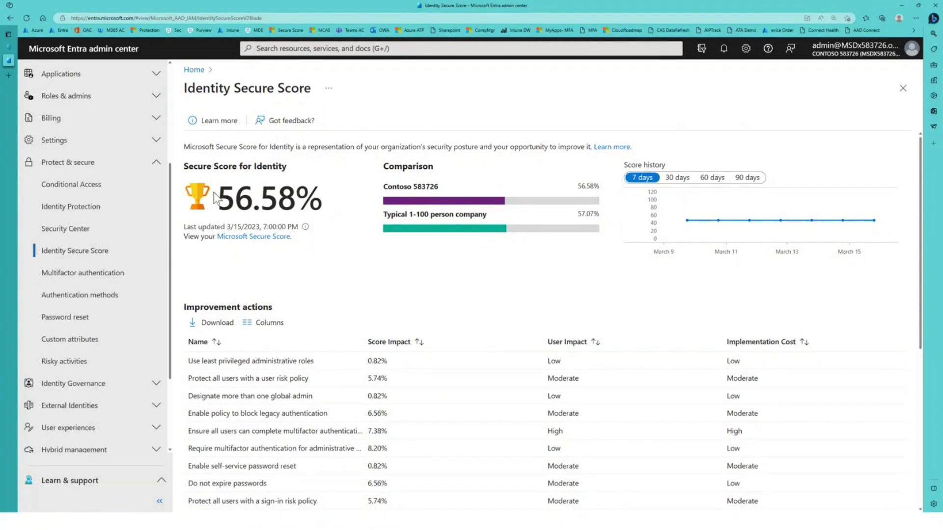
double_click(300, 195)
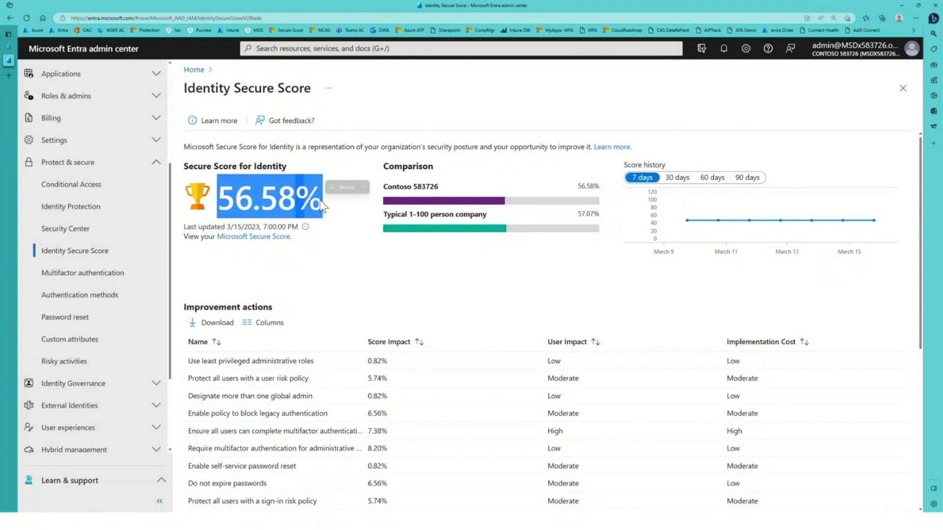
left_click(348, 281)
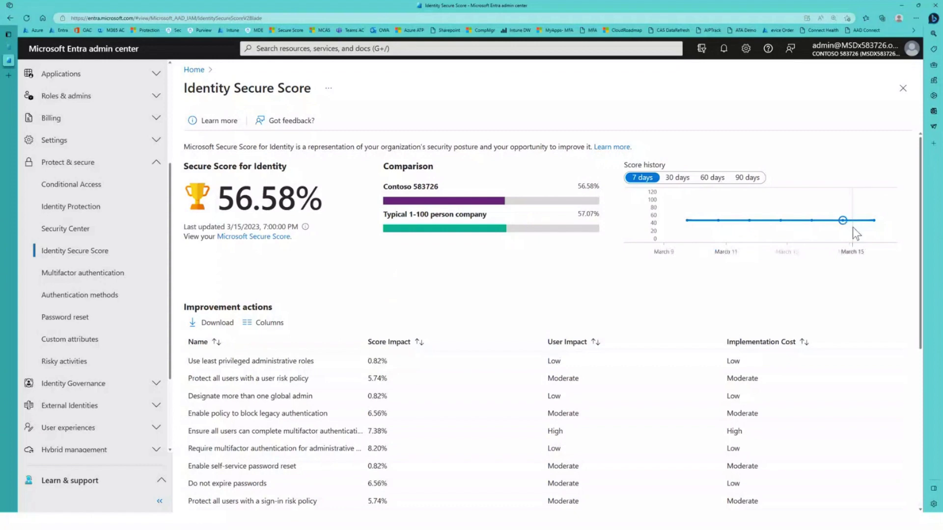
scroll(596, 157, "down", 3)
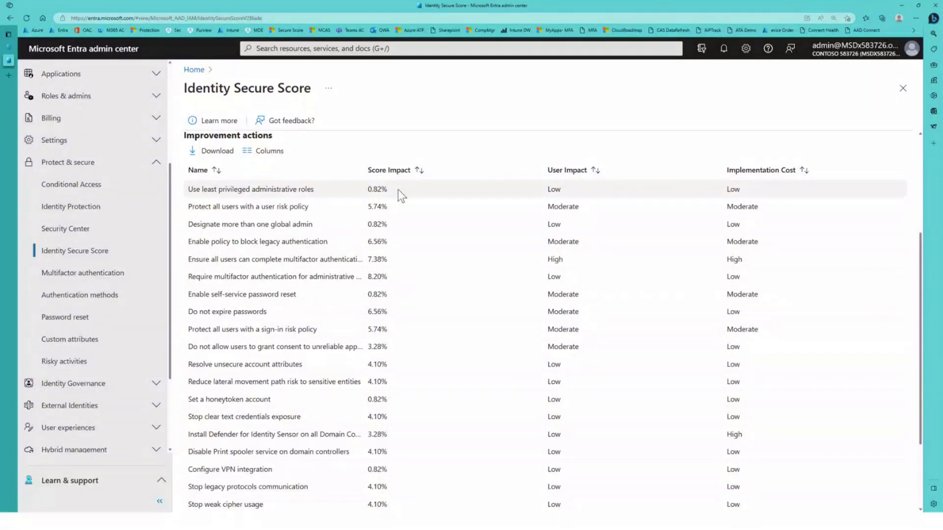
Sort the improvement actions by score impact from highest to lowest and return to the Secure Score overview.
left_click(393, 171)
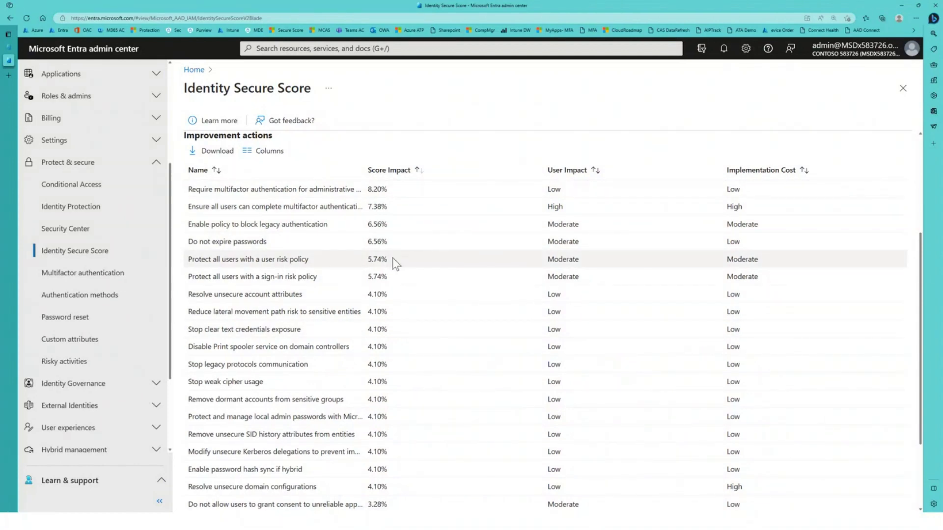
scroll(383, 432, "up", 1)
scroll(386, 418, "up", 2)
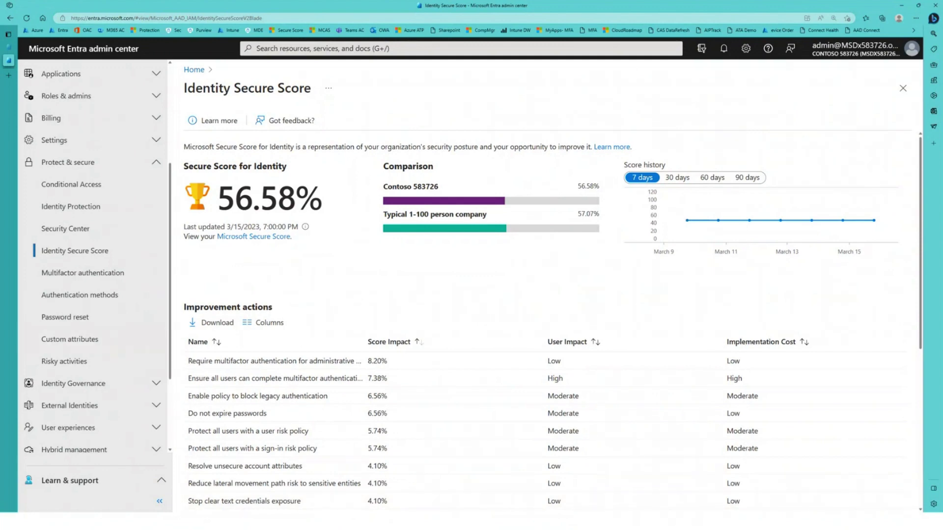
Start a new countries location in Conditional Access named locations and have it determined by GPS coordinates.
left_click(68, 185)
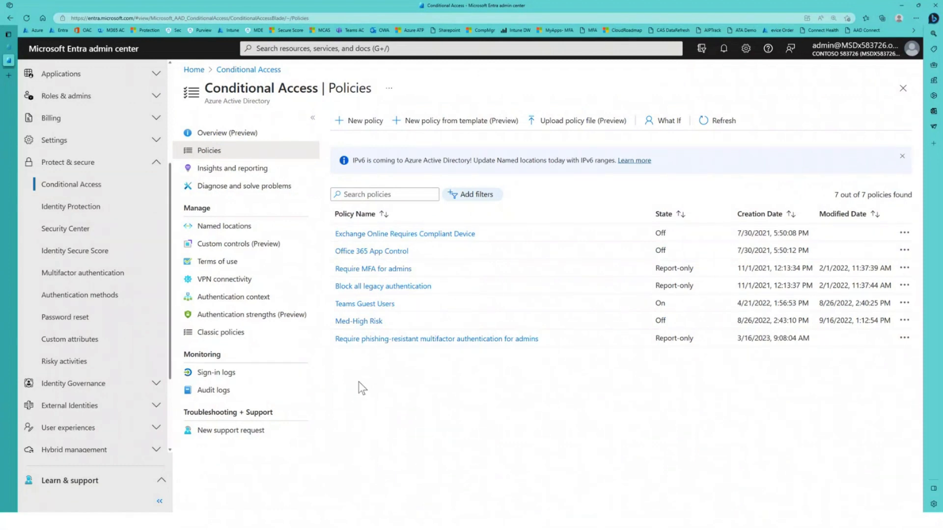
left_click(234, 227)
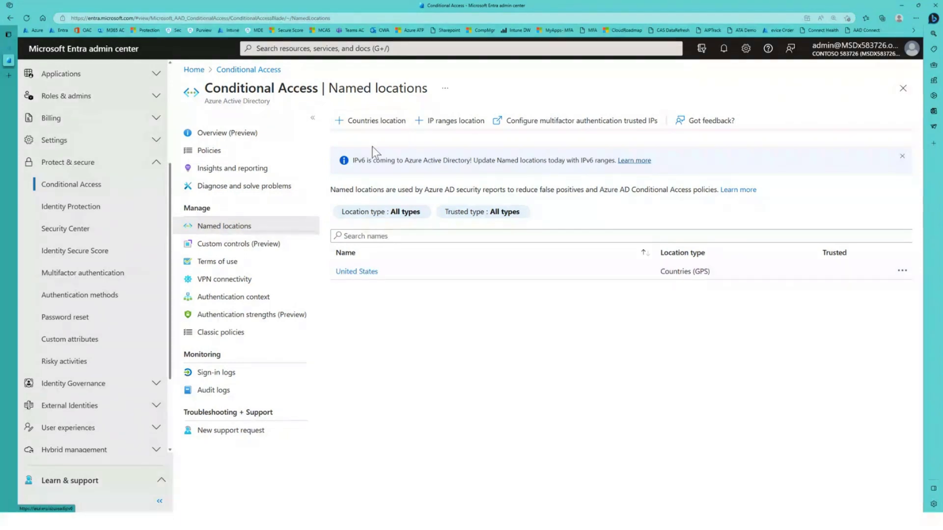
left_click(377, 121)
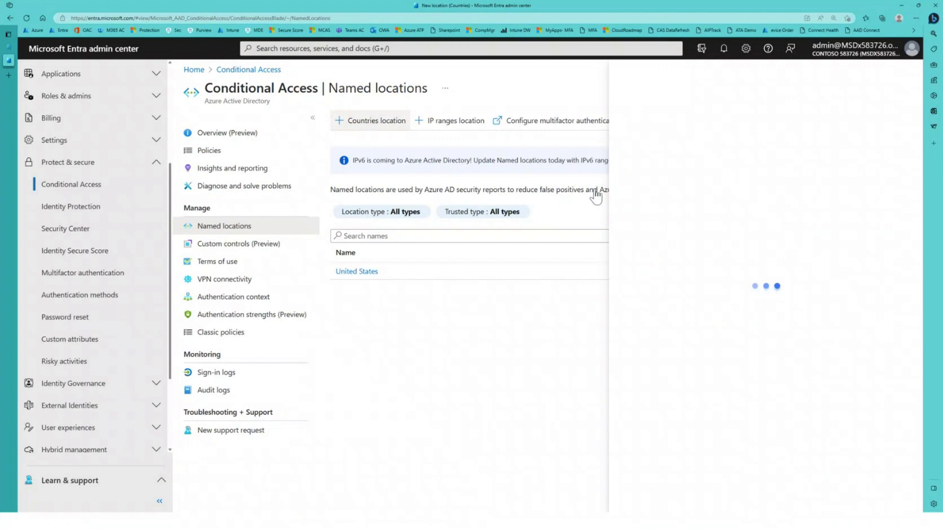
left_click(858, 185)
left_click(859, 185)
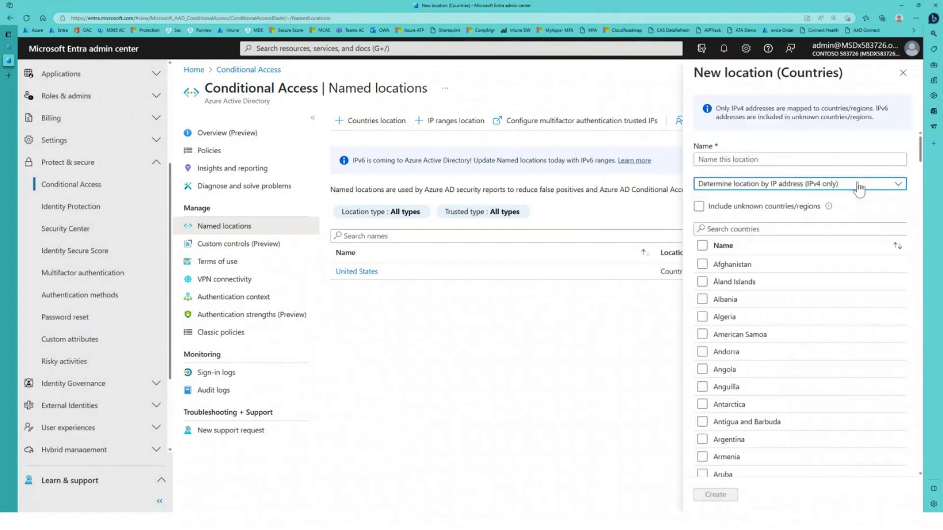
left_click(776, 185)
left_click(774, 217)
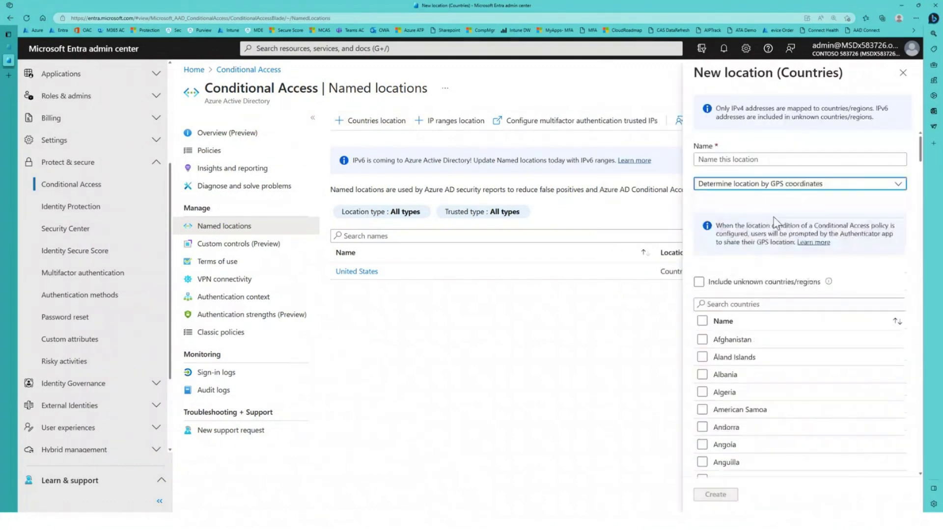
Name the new countries location EU.
left_click(745, 158)
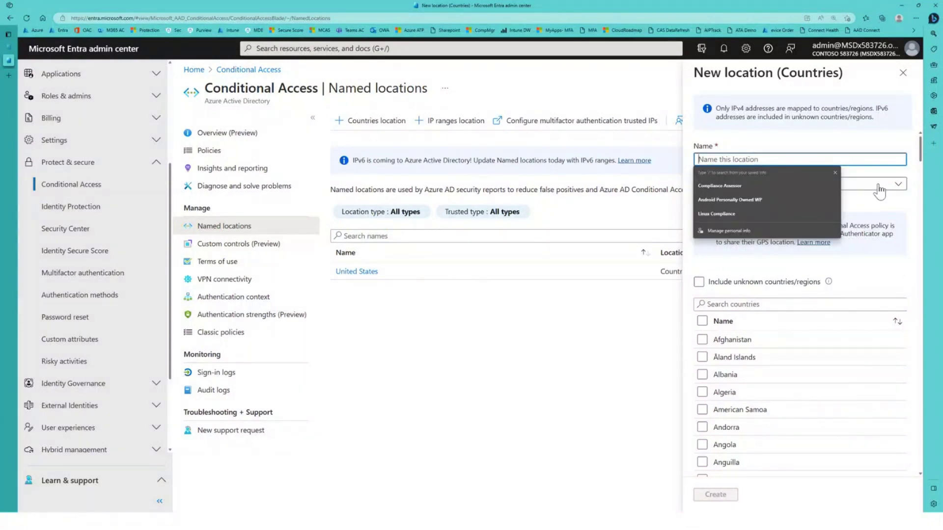
type("North")
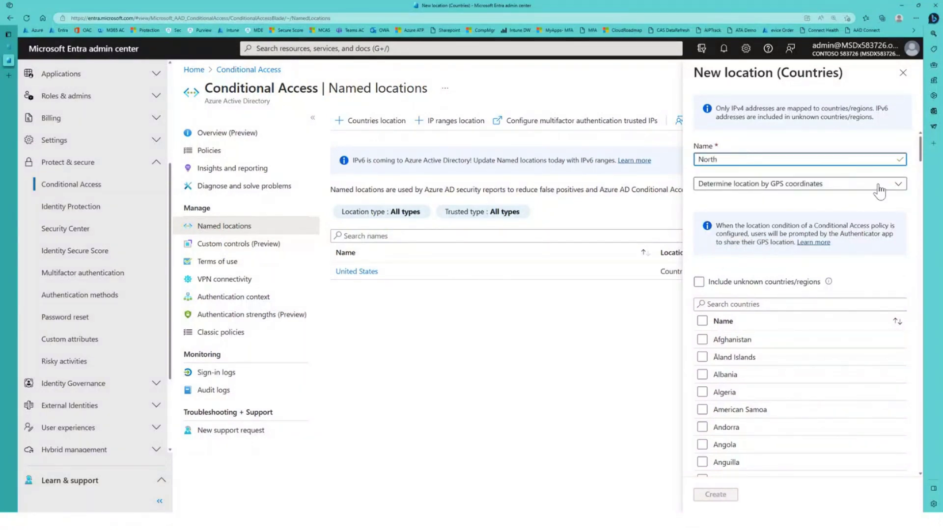
key("BackSpace")
key("BackSpace")
key("BackSpace")
key("BackSpace")
key("BackSpace")
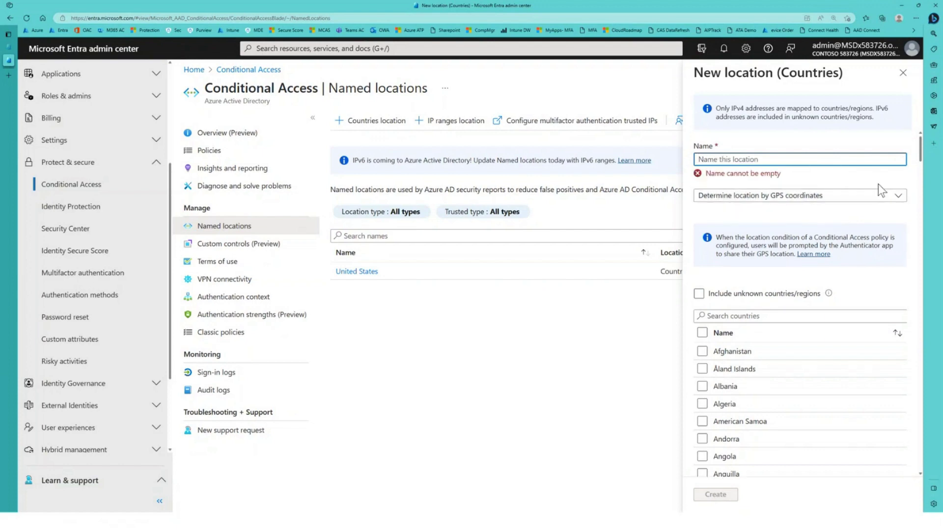
type("EU")
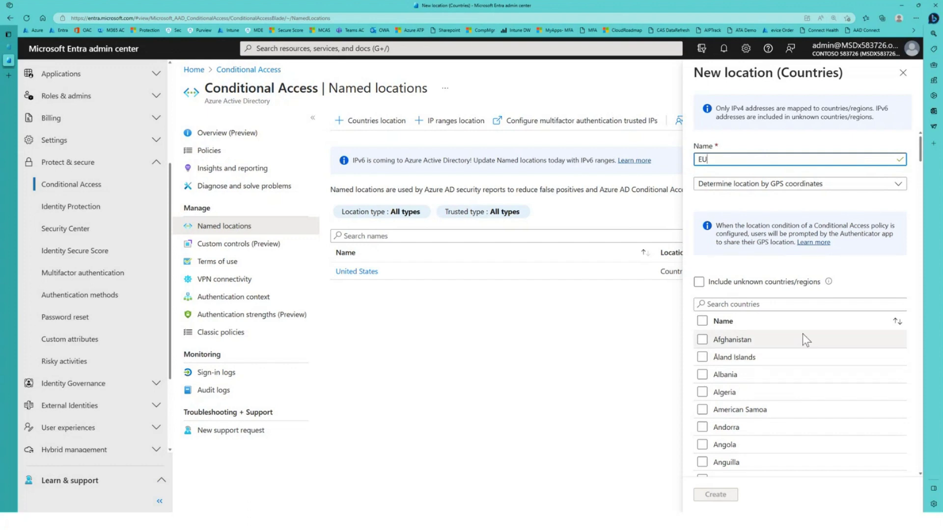
Look through the country list and the methods for determining location, keeping GPS coordinates as the method.
scroll(784, 328, "down", 8)
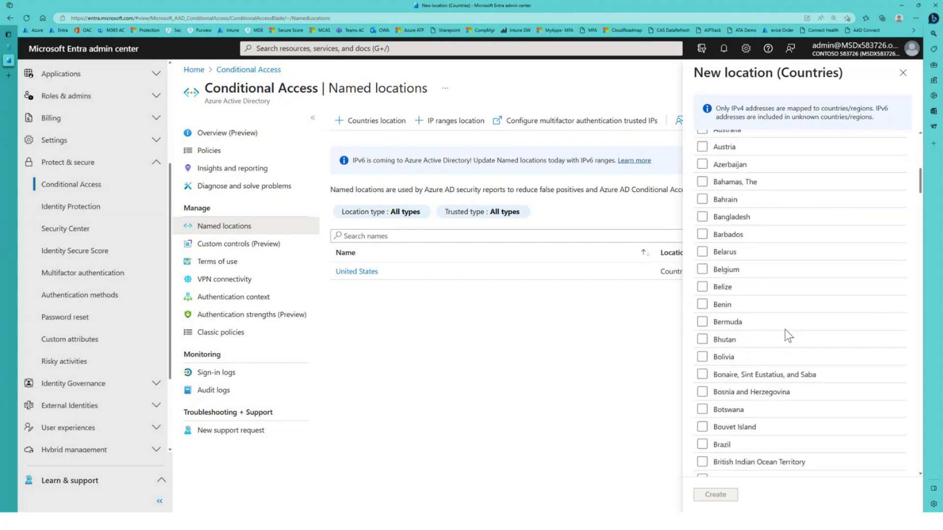
scroll(785, 330, "down", 4)
scroll(784, 339, "down", 6)
scroll(784, 338, "up", 3)
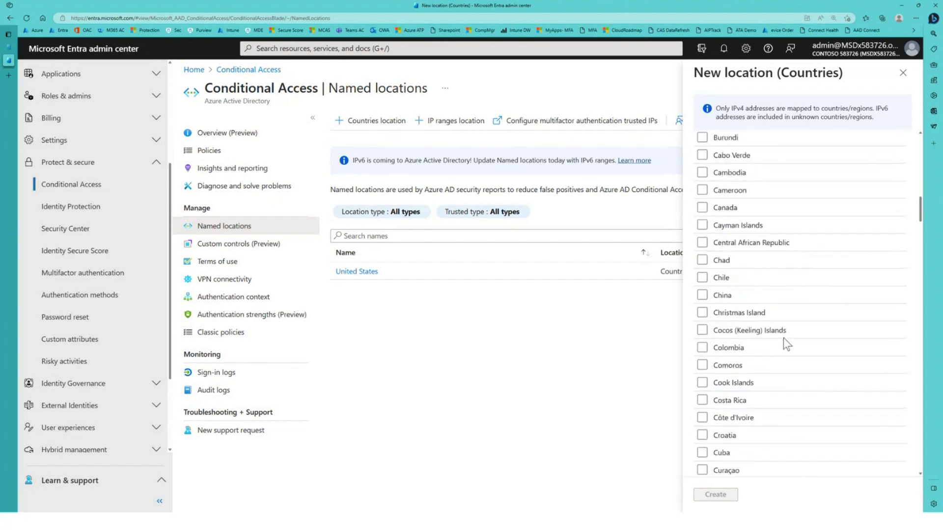
scroll(749, 295, "up", 15)
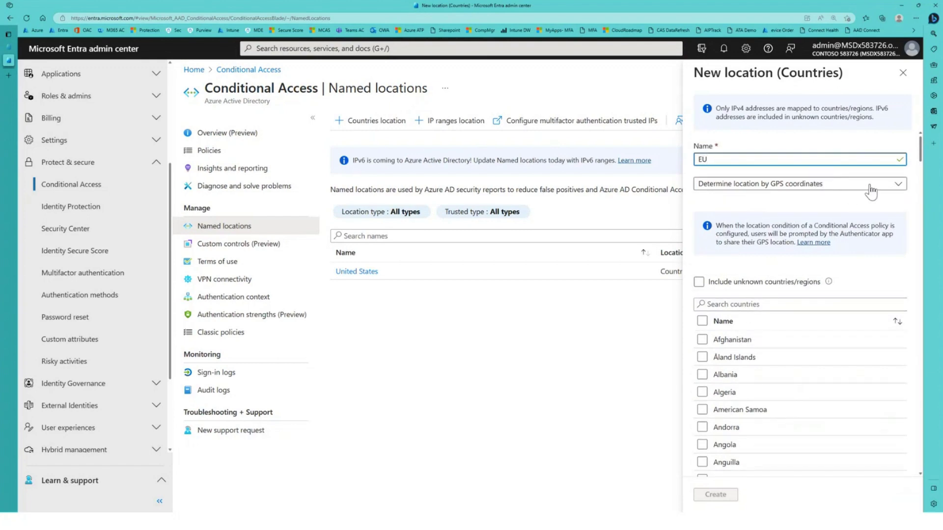
left_click(869, 185)
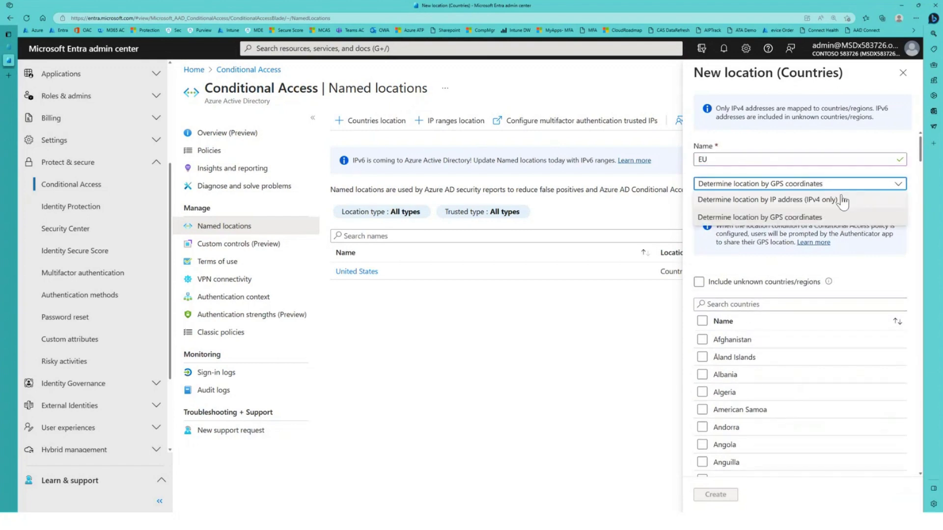
left_click(782, 185)
left_click(859, 190)
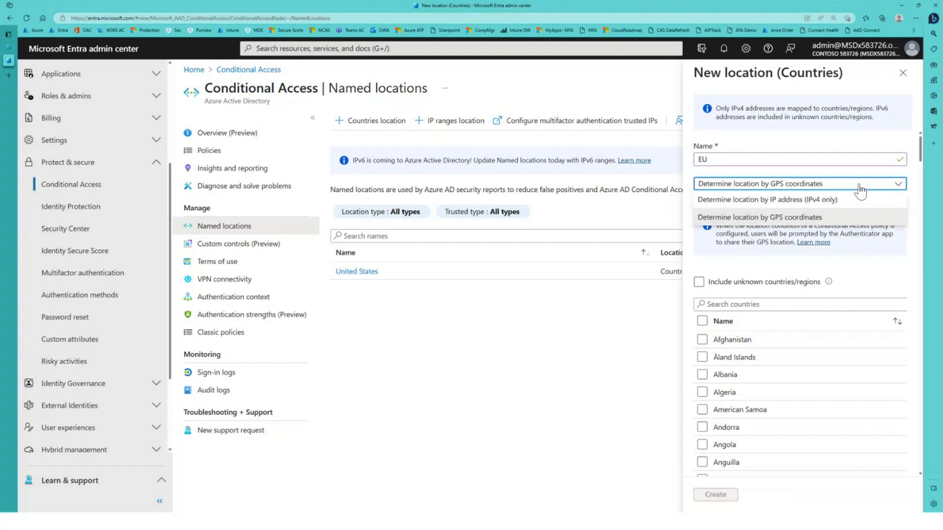
left_click(753, 216)
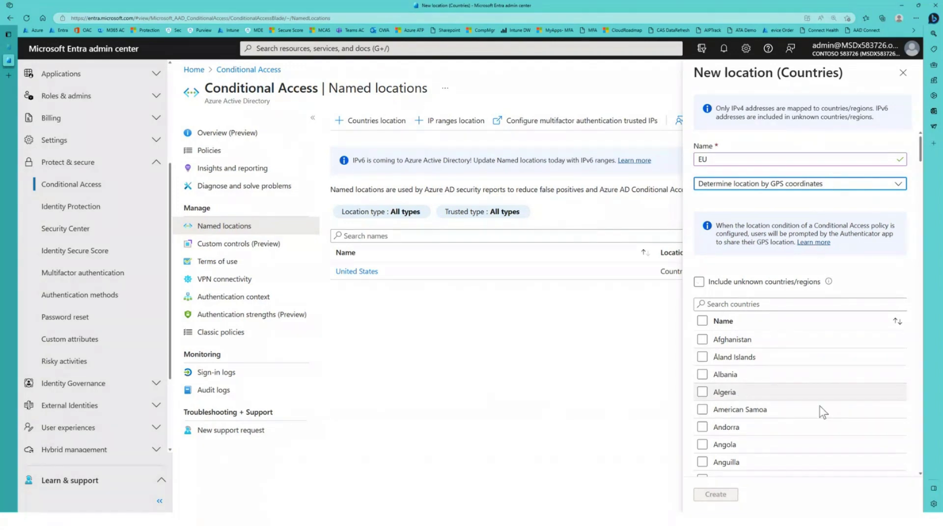
Include France and Germany in the EU location and create it.
scroll(824, 403, "down", 4)
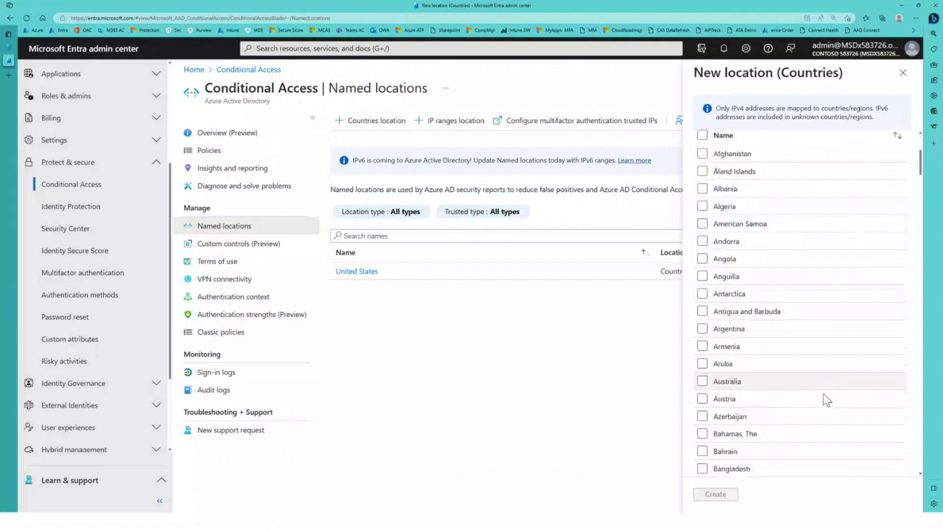
scroll(824, 398, "down", 10)
scroll(824, 400, "down", 5)
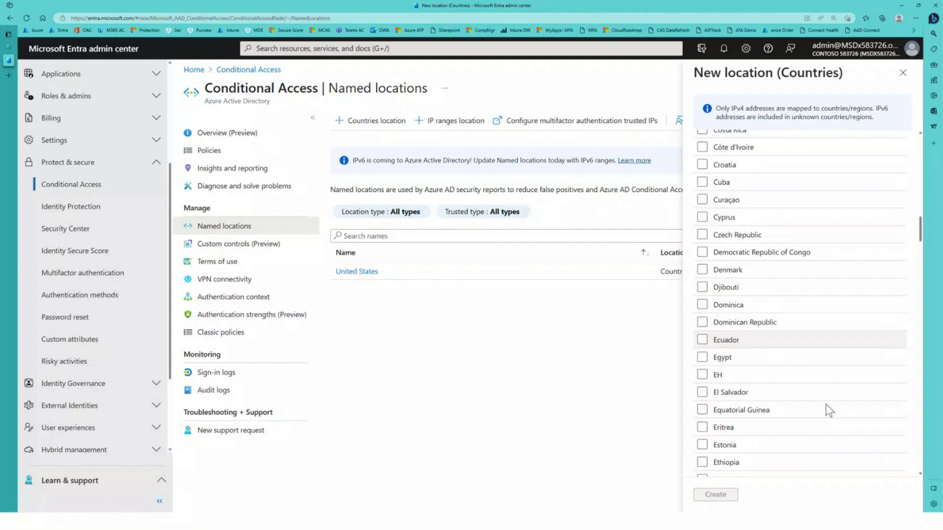
scroll(826, 404, "down", 20)
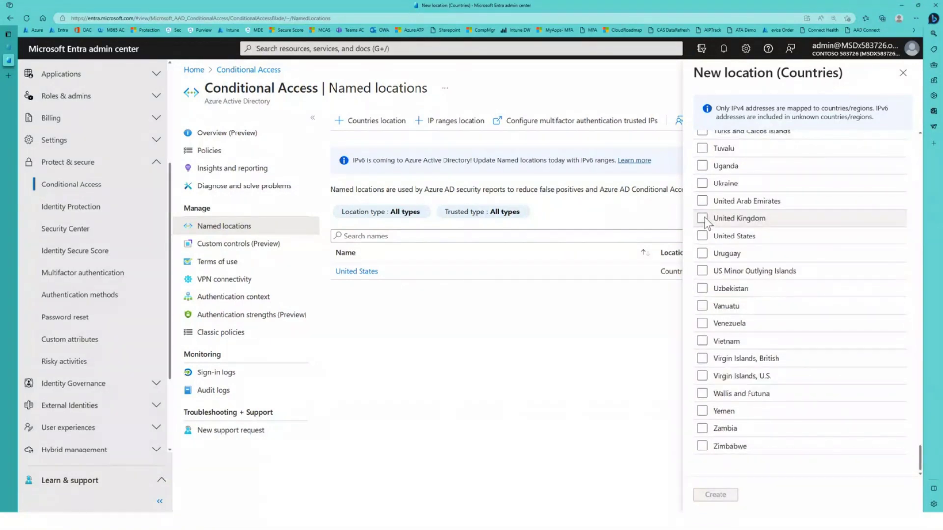
scroll(716, 309, "up", 20)
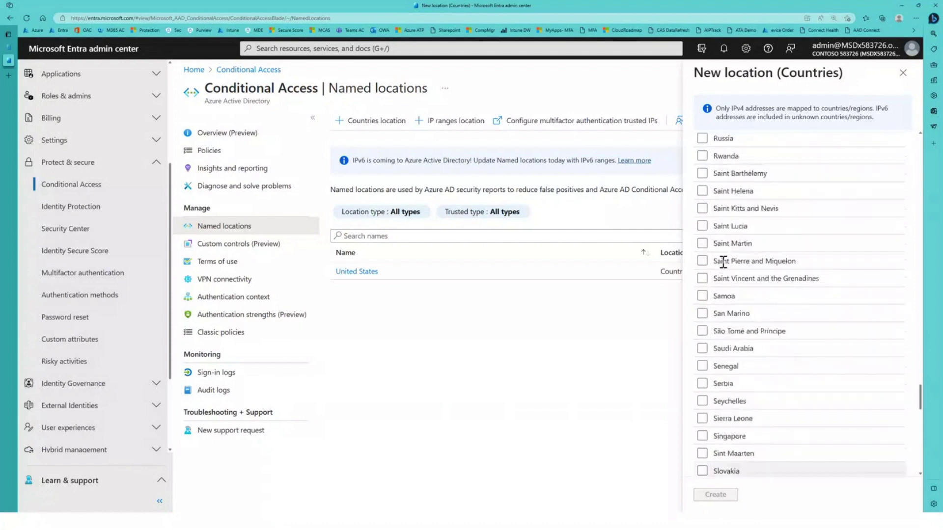
scroll(722, 260, "up", 20)
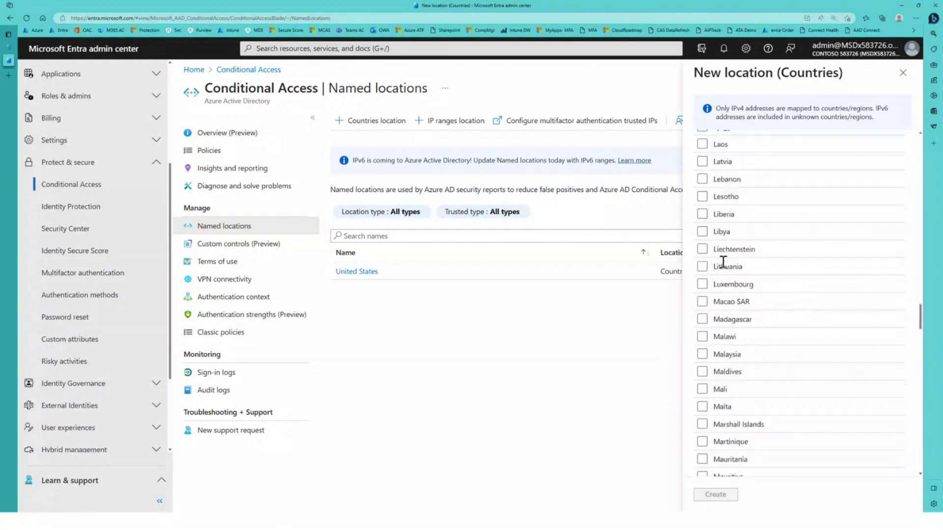
scroll(723, 256, "up", 5)
scroll(723, 256, "up", 15)
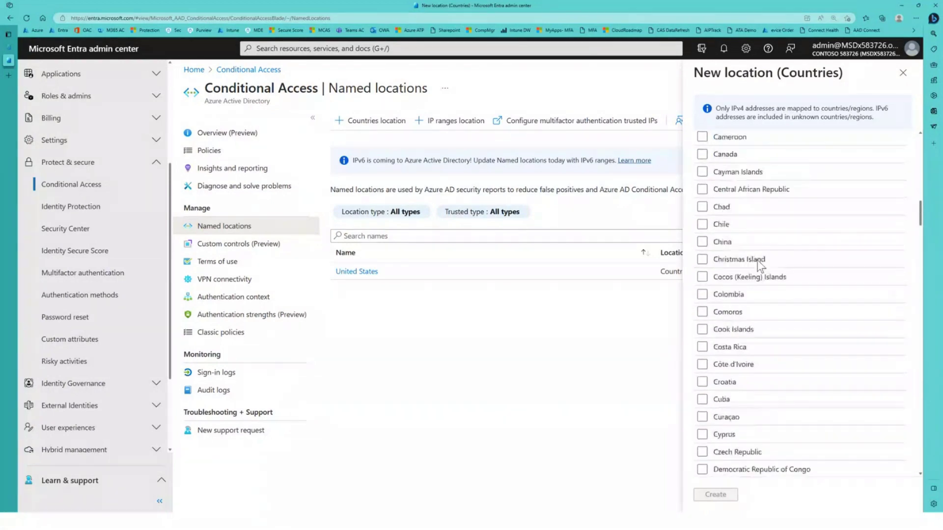
scroll(760, 265, "up", 15)
scroll(753, 242, "down", 10)
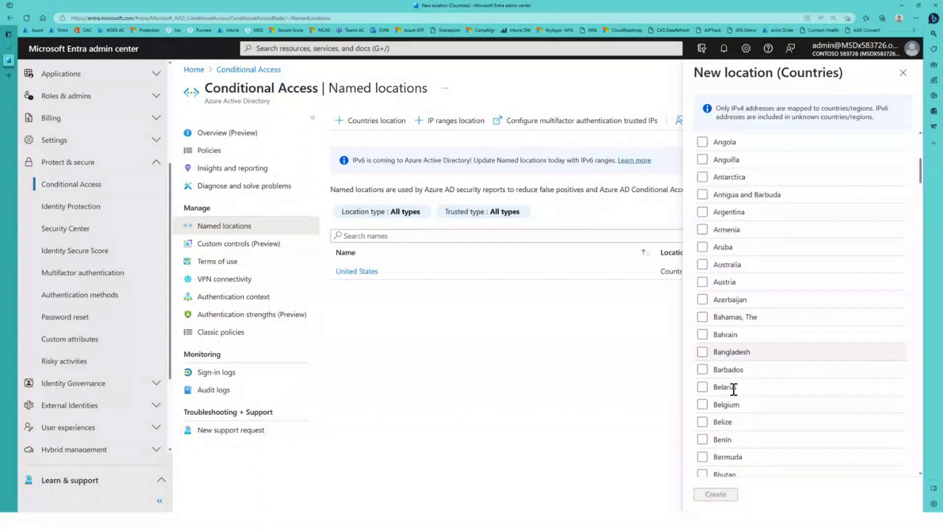
scroll(735, 385, "down", 12)
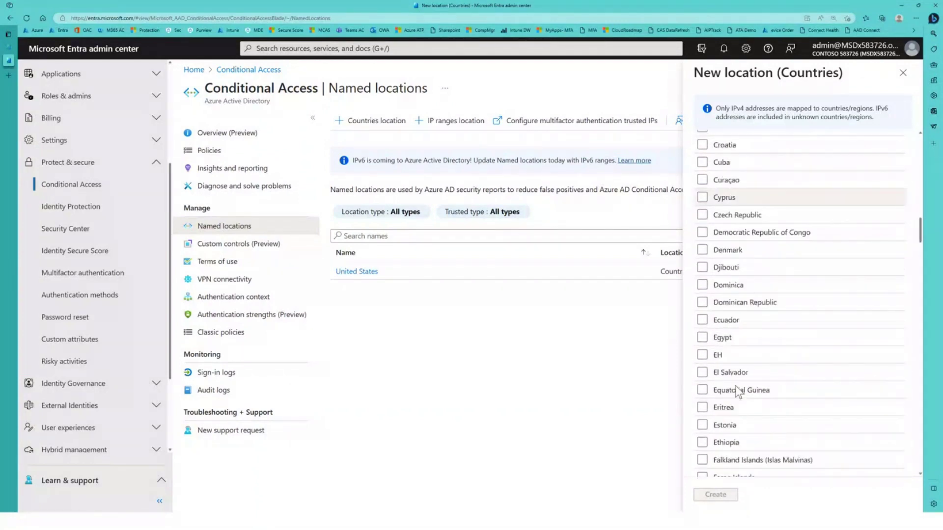
scroll(735, 384, "down", 5)
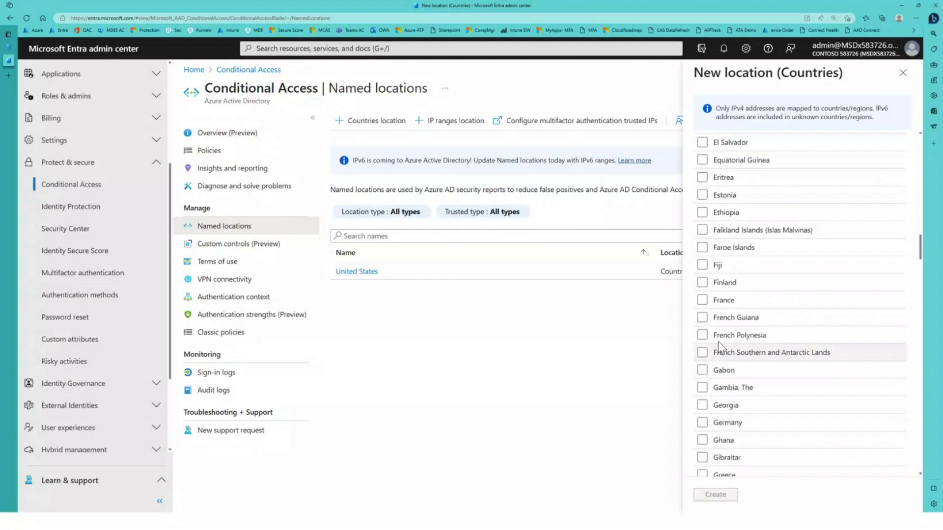
left_click(702, 300)
left_click(702, 300)
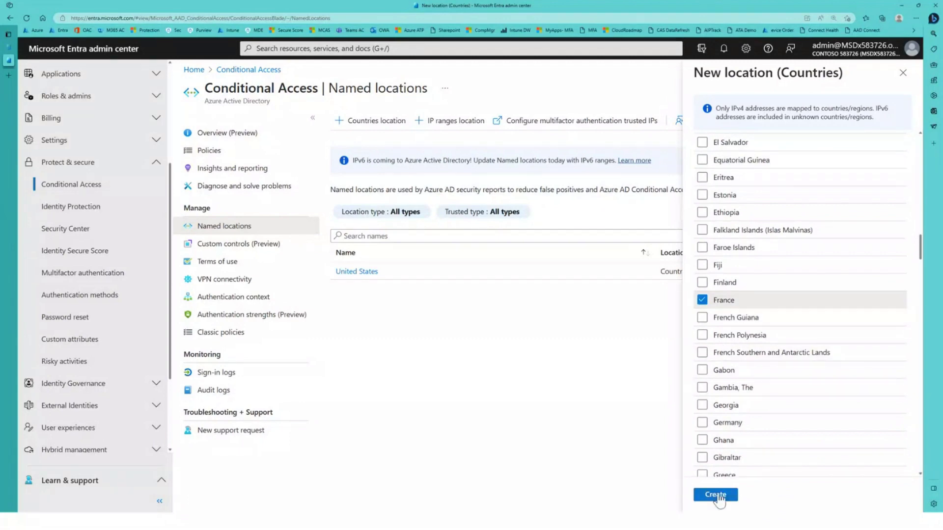
scroll(725, 245, "down", 3)
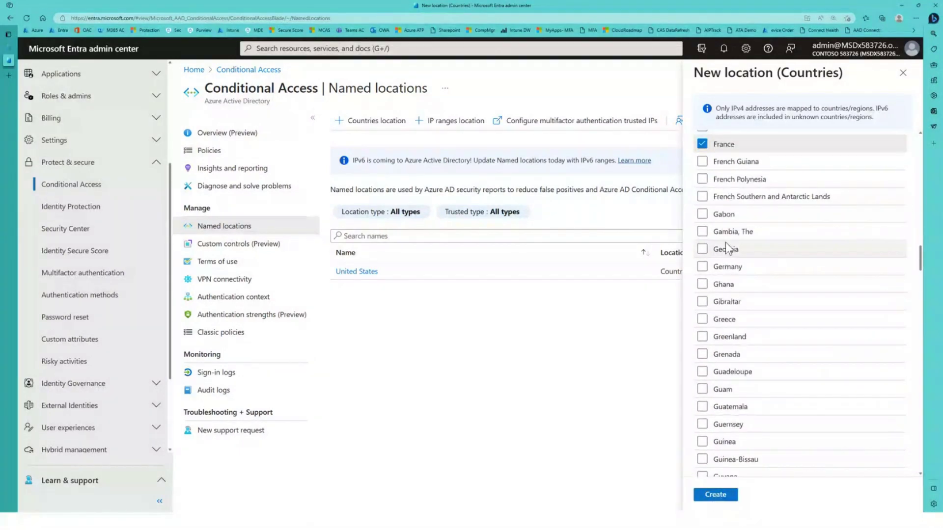
left_click(702, 266)
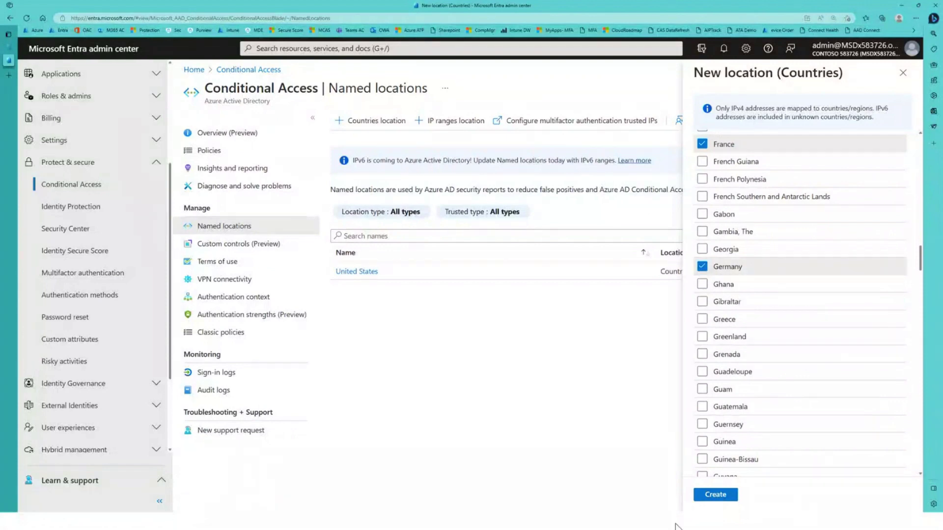
left_click(716, 495)
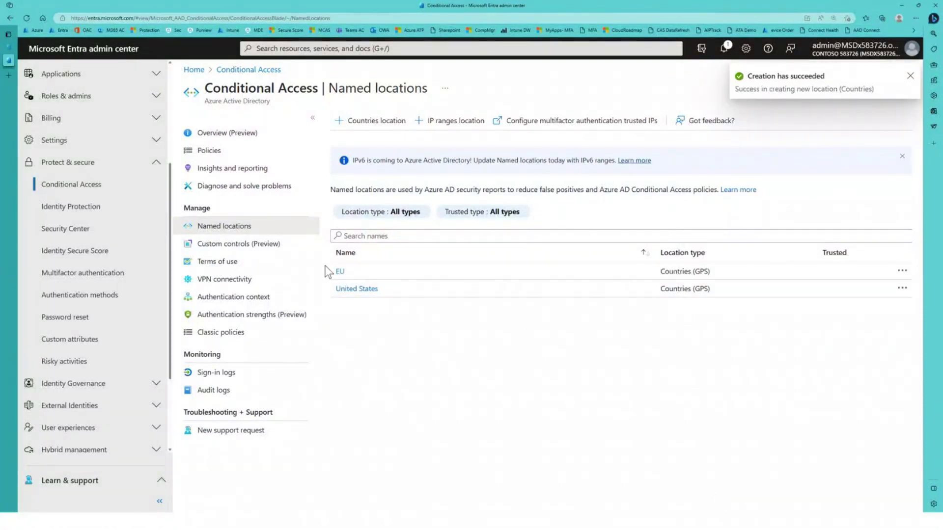
Start a new Conditional Access policy and include the dg-Executives group as its assigned users.
left_click(216, 152)
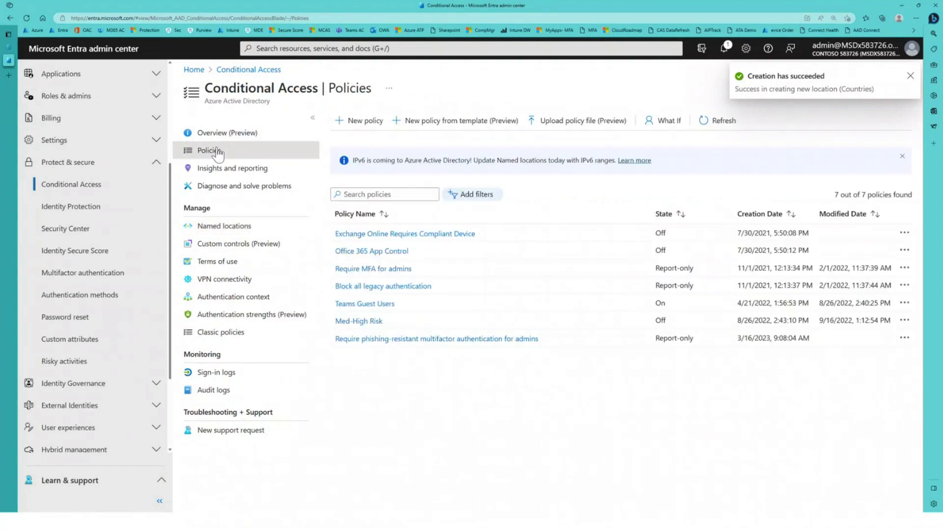
left_click(363, 121)
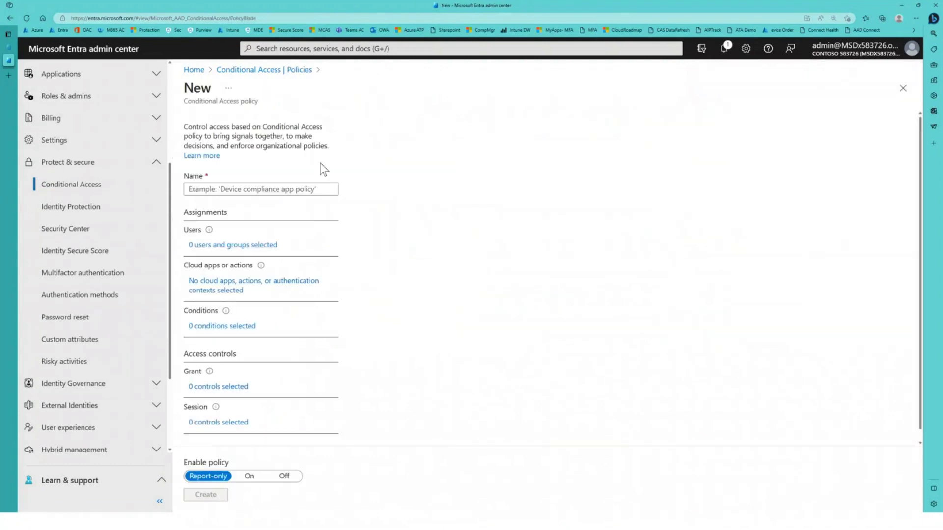
left_click(244, 246)
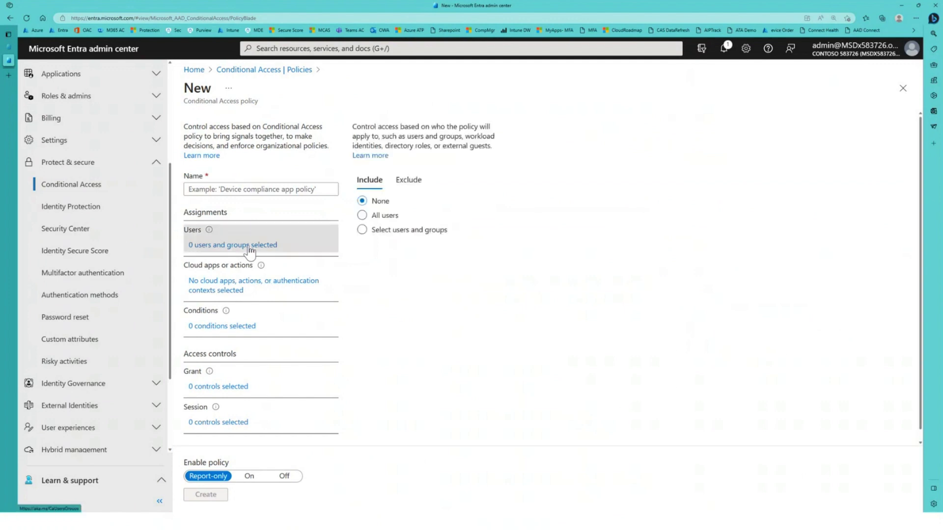
left_click(378, 230)
left_click(425, 249)
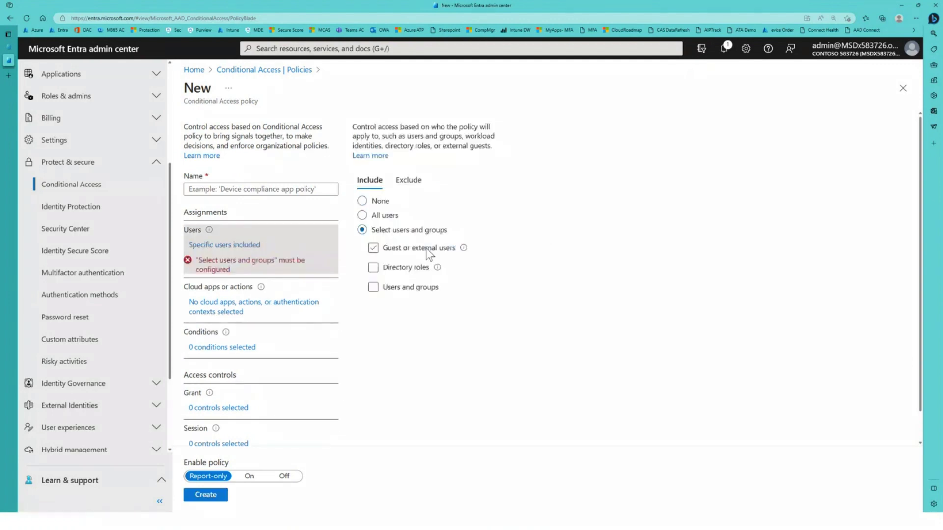
left_click(405, 289)
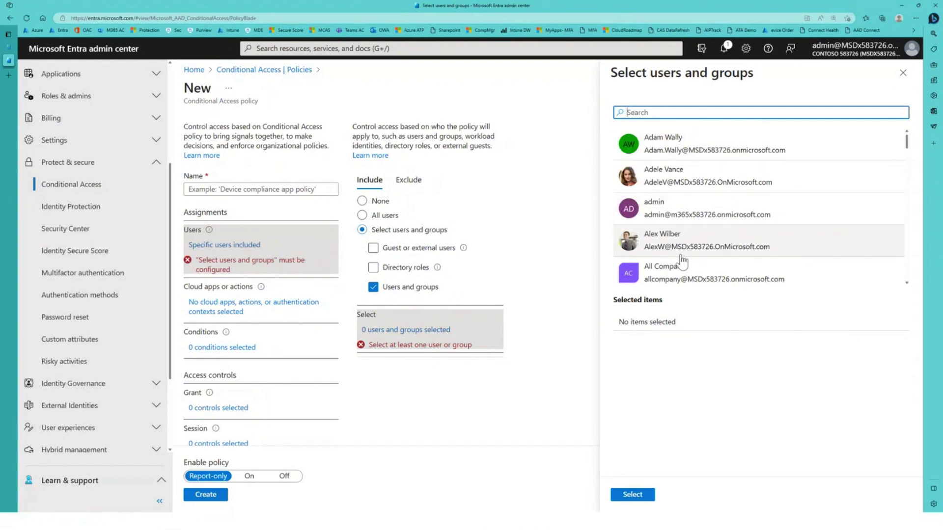
scroll(683, 260, "down", 5)
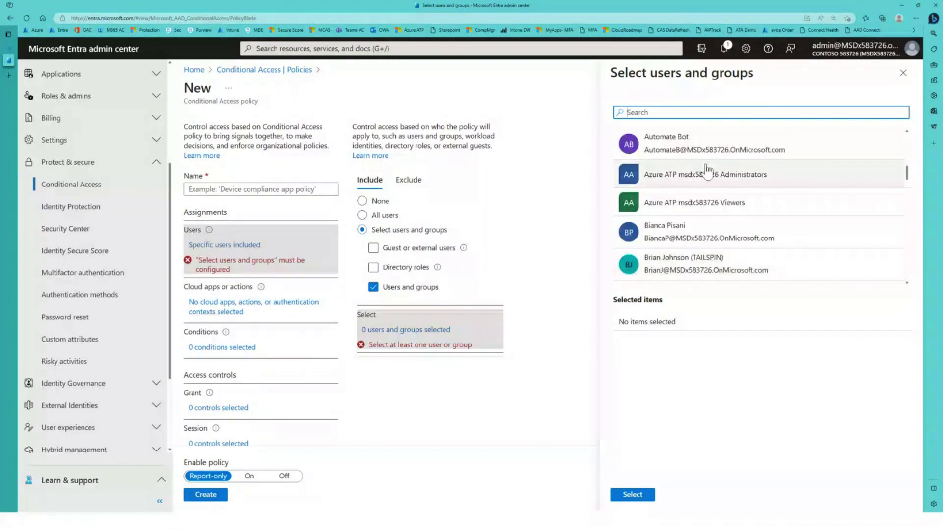
scroll(726, 211, "down", 7)
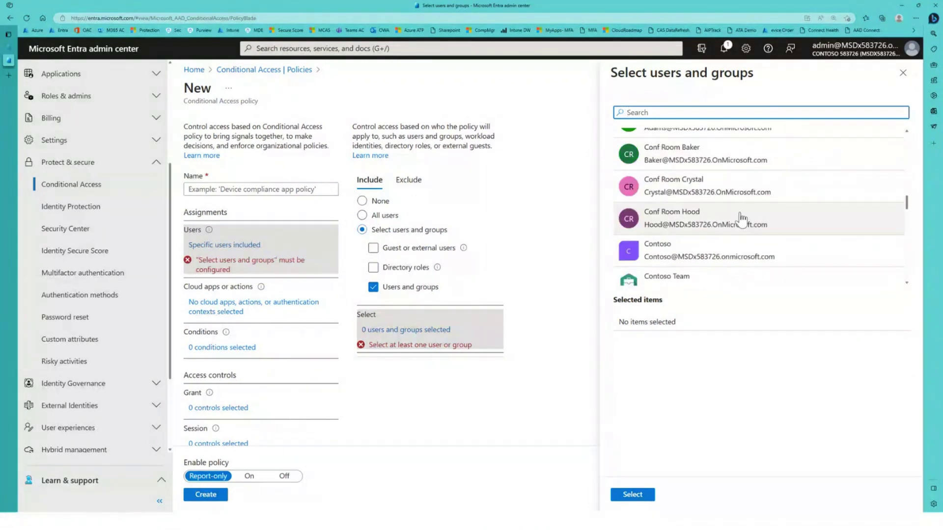
scroll(682, 173, "down", 4)
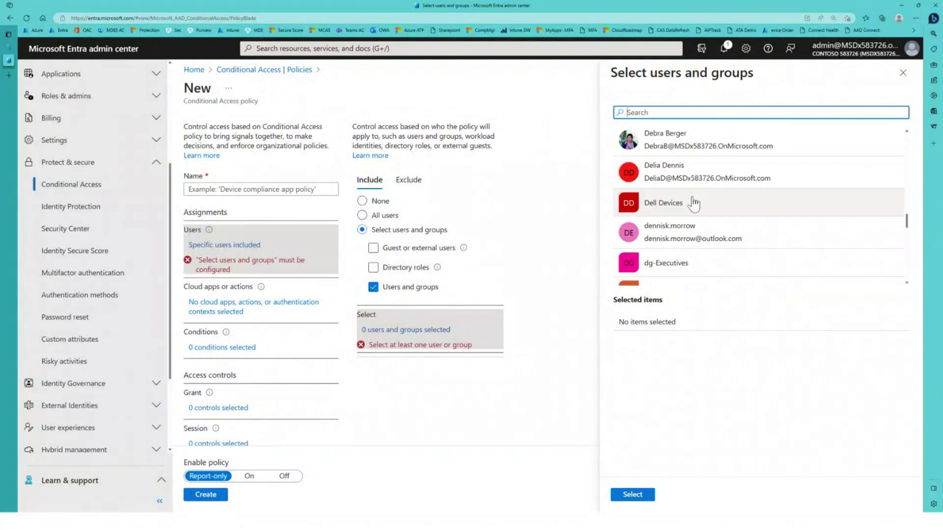
scroll(699, 210, "down", 3)
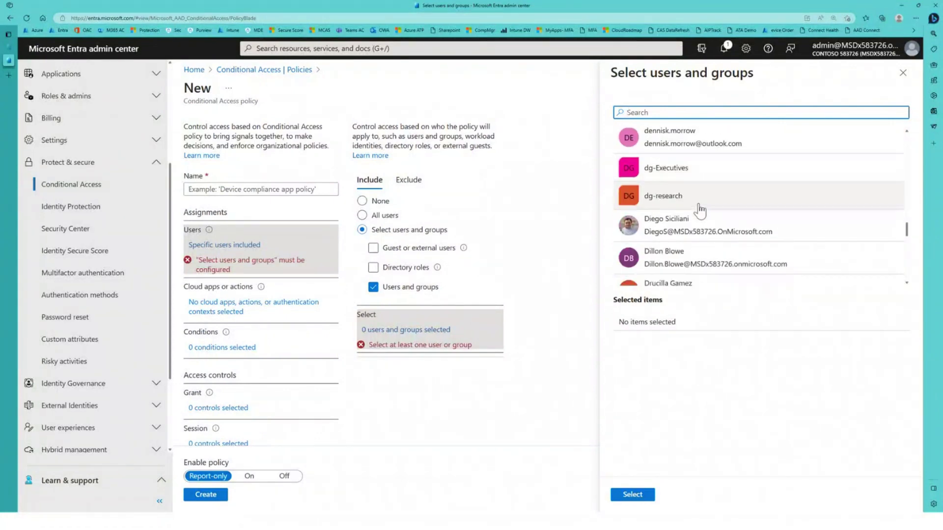
left_click(697, 169)
left_click(640, 495)
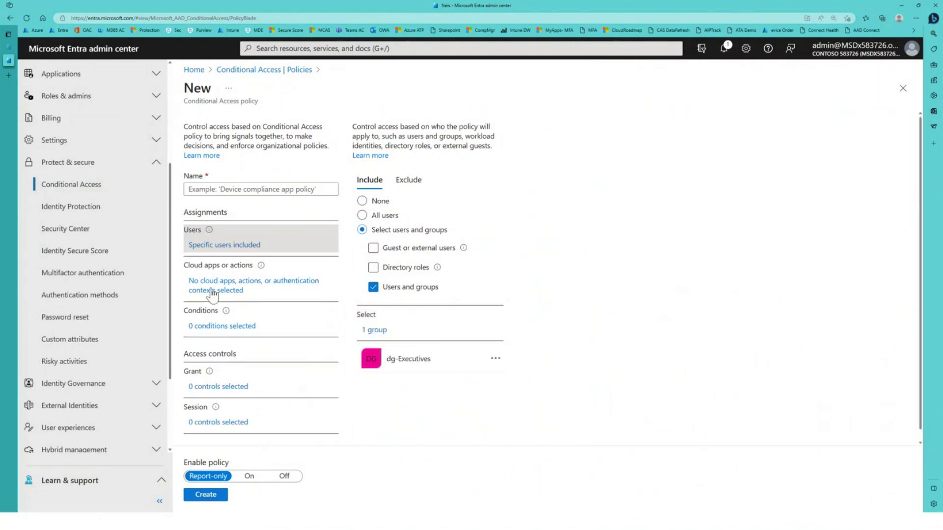
Target the policy at selected cloud apps, searching for office and including Office 365.
left_click(236, 285)
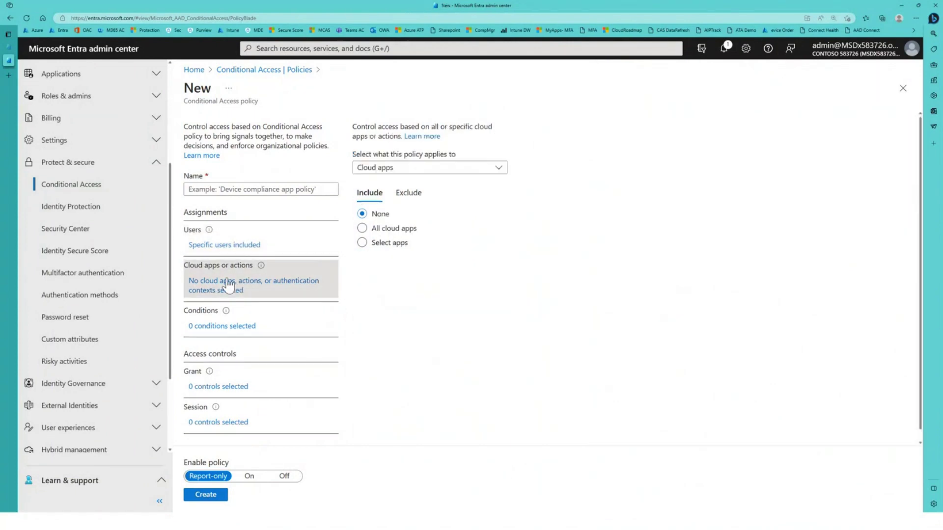
left_click(396, 246)
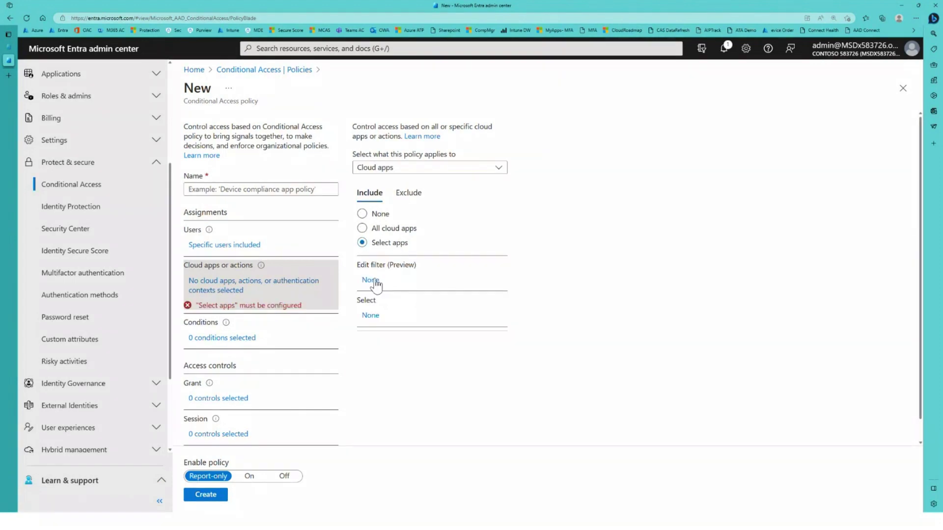
left_click(371, 316)
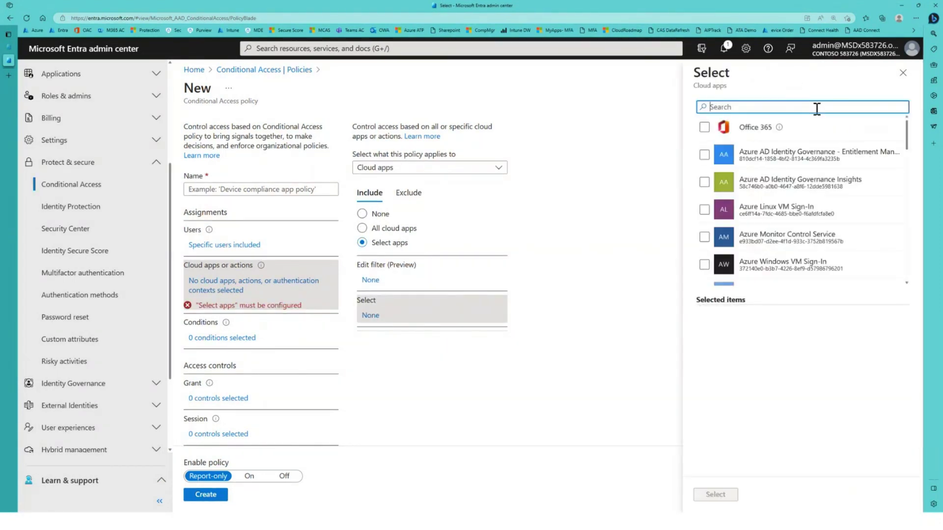
type("office")
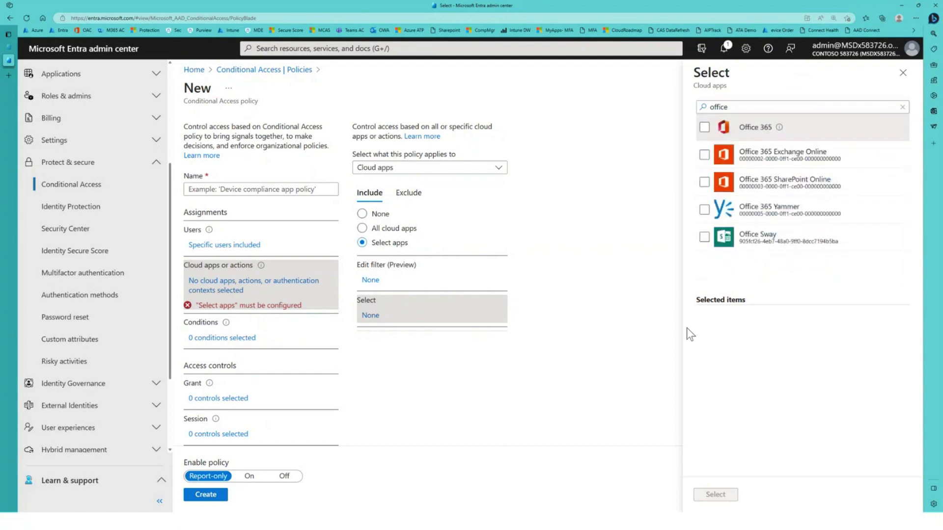
left_click(705, 127)
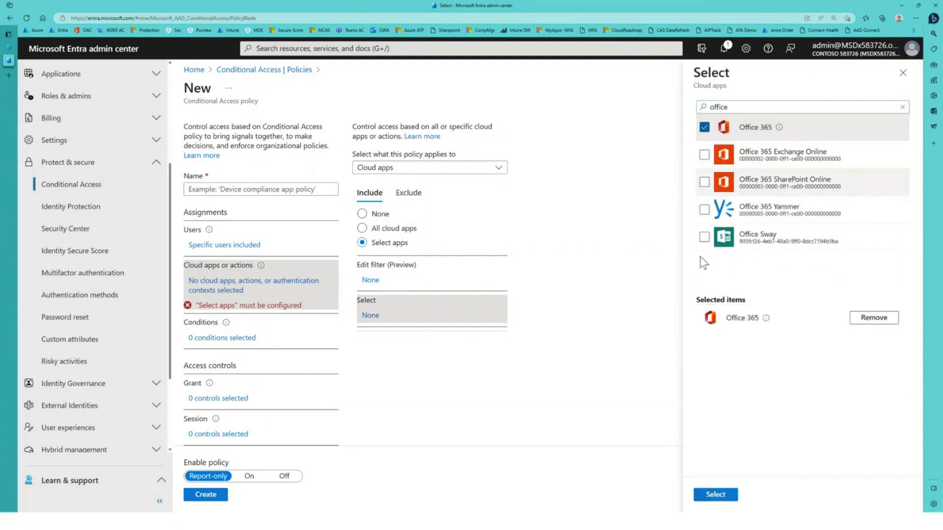
left_click(715, 494)
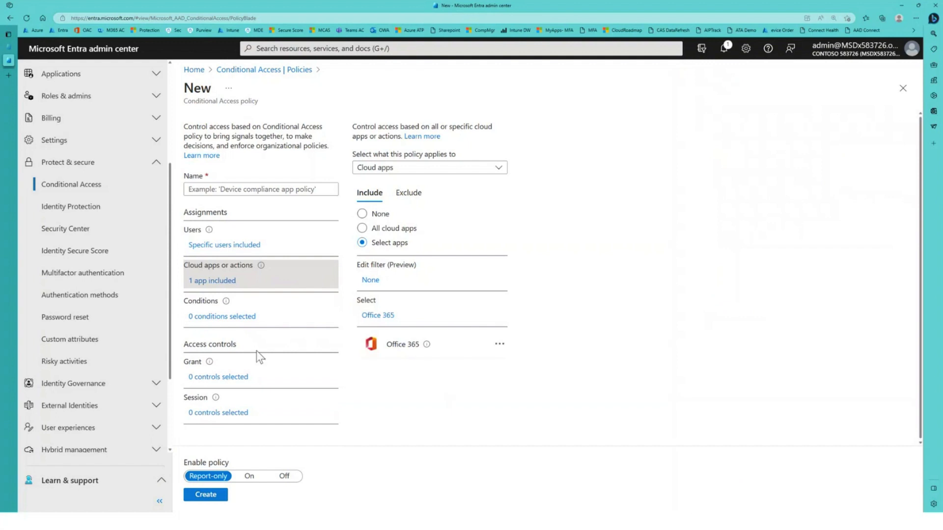
Configure the policy's locations condition to include only the selected named location EU.
left_click(224, 317)
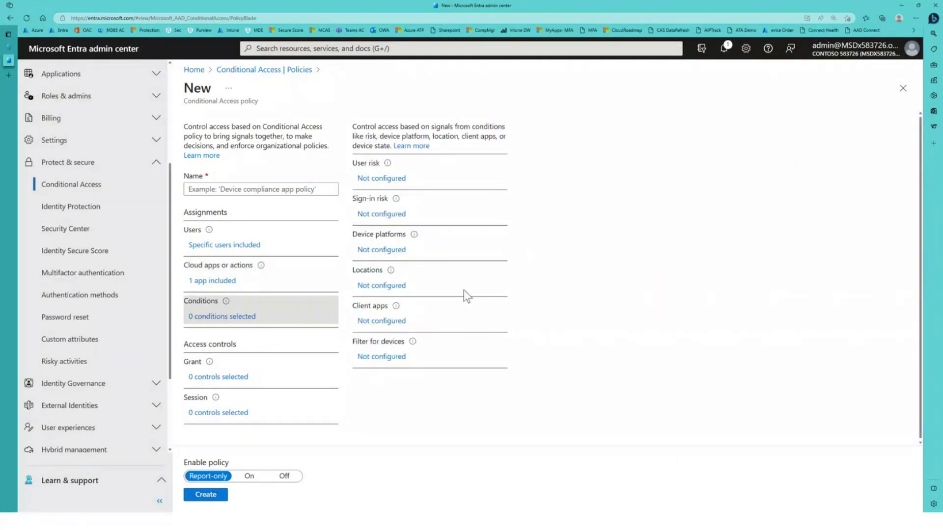
left_click(383, 288)
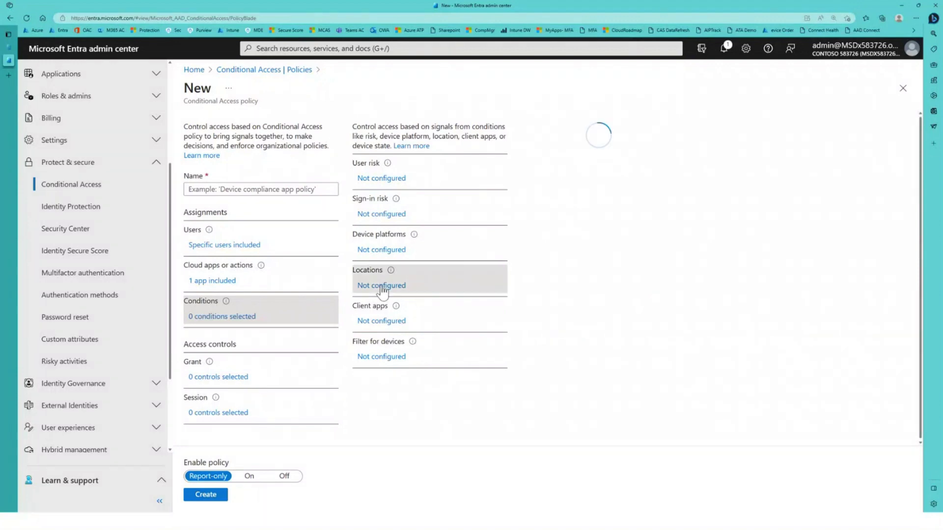
left_click(539, 167)
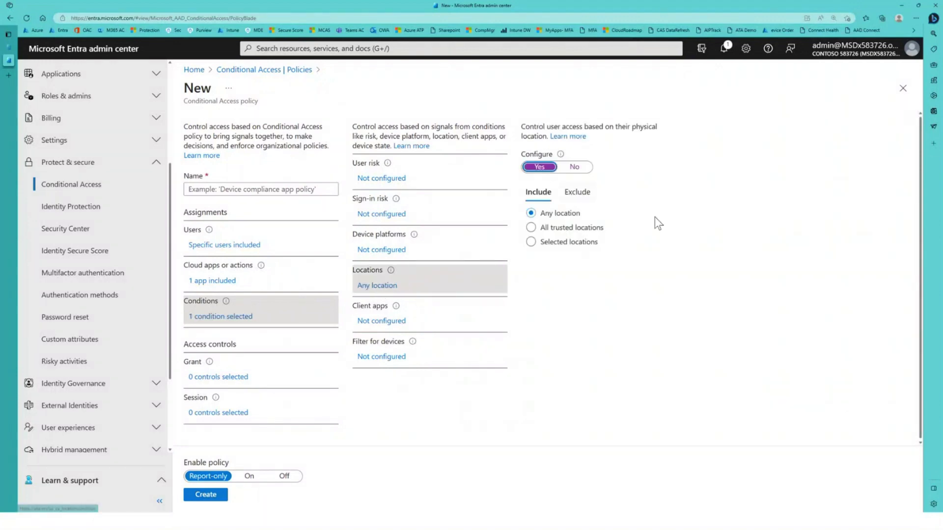
left_click(531, 229)
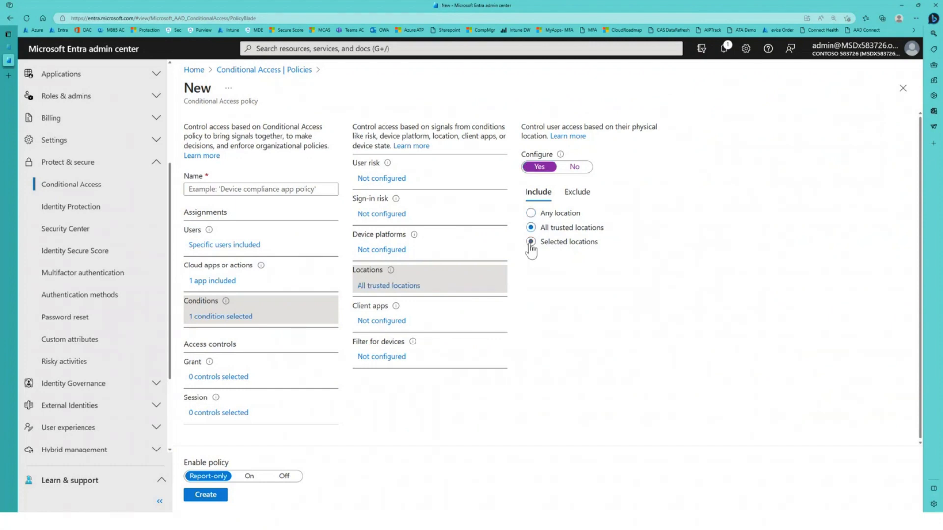
left_click(531, 242)
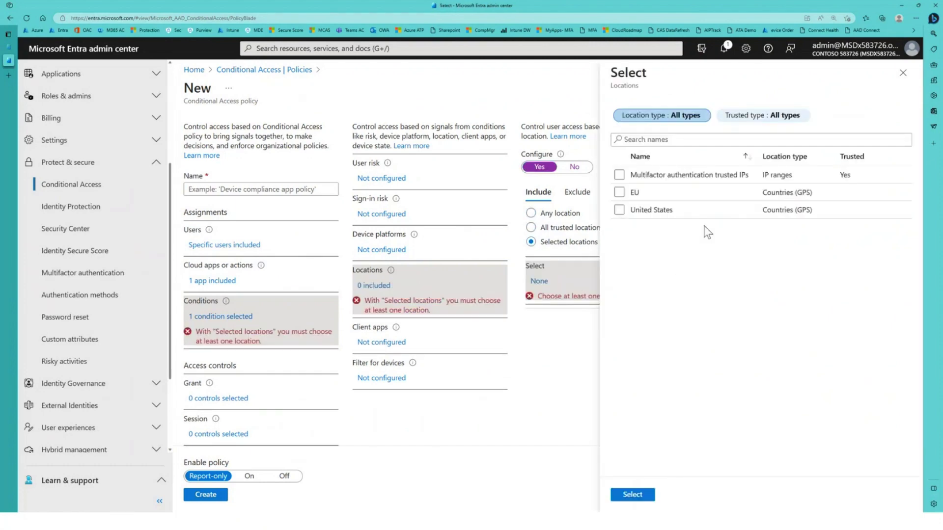
left_click(619, 192)
left_click(627, 497)
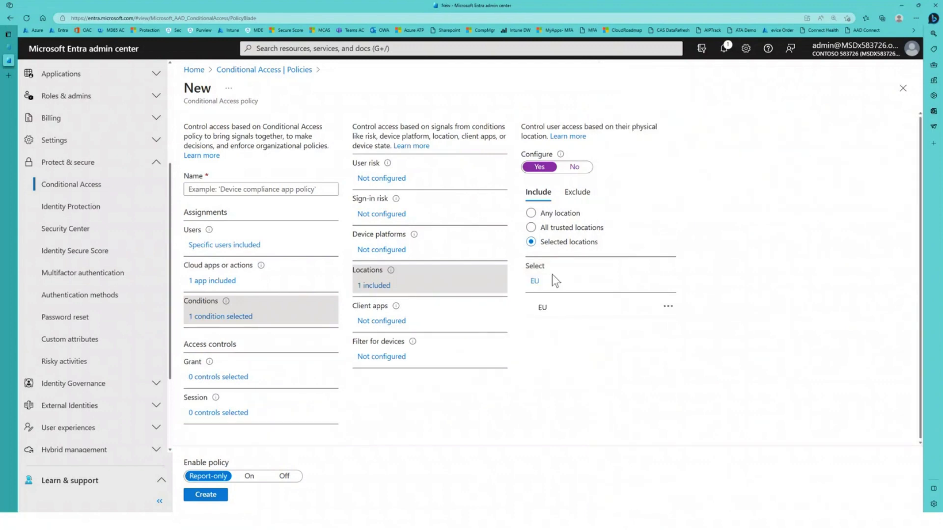
Set the policy's grant control to require authentication strength with Phishing-resistant MFA.
left_click(211, 377)
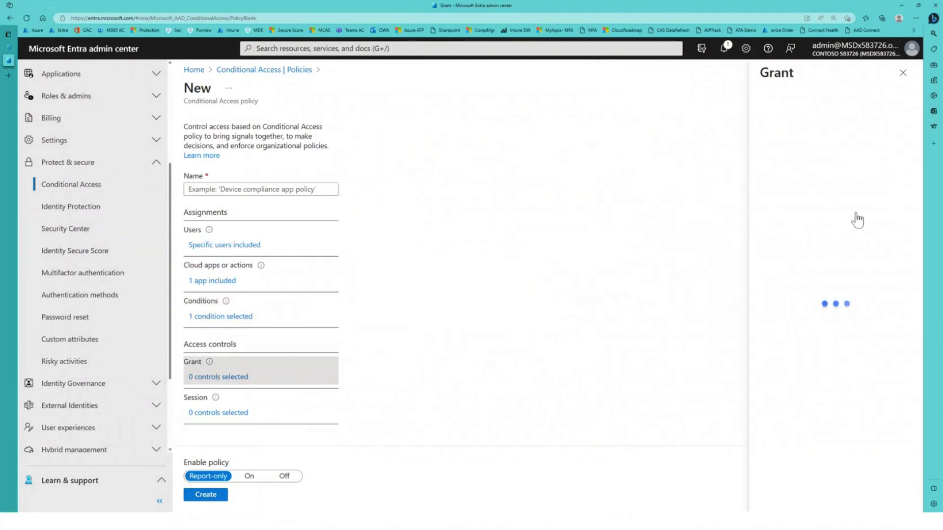
left_click(781, 191)
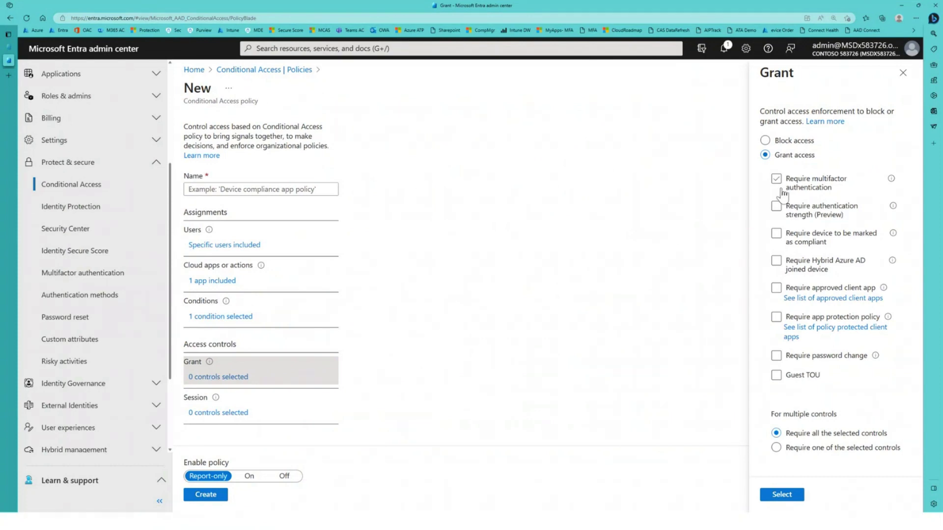
left_click(776, 206)
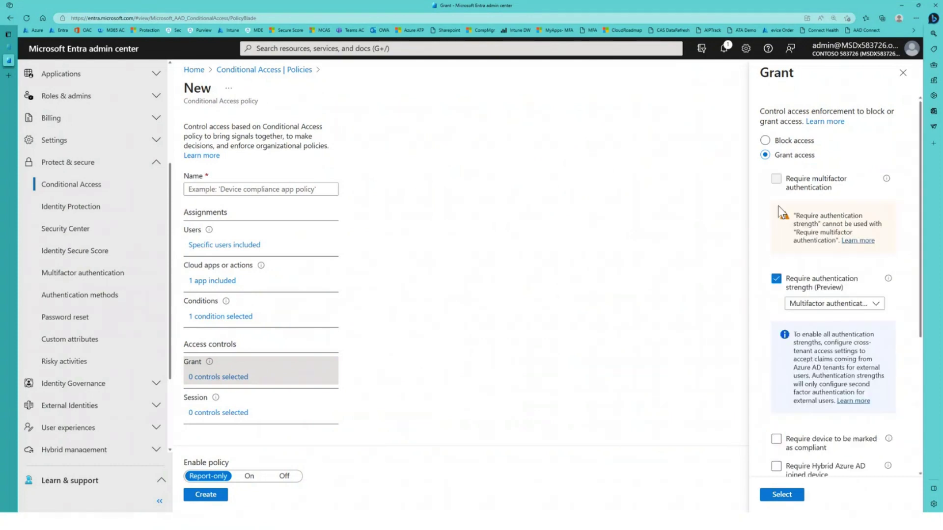
left_click(867, 305)
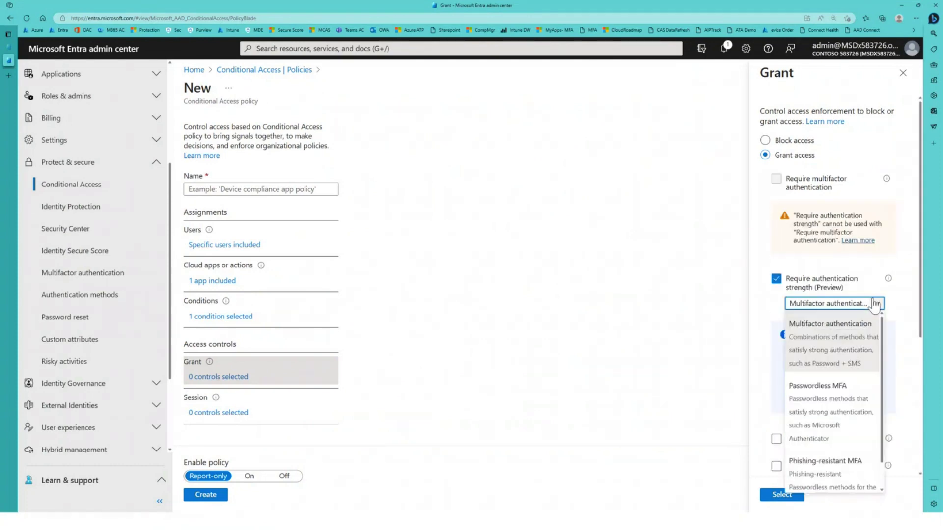
left_click(836, 476)
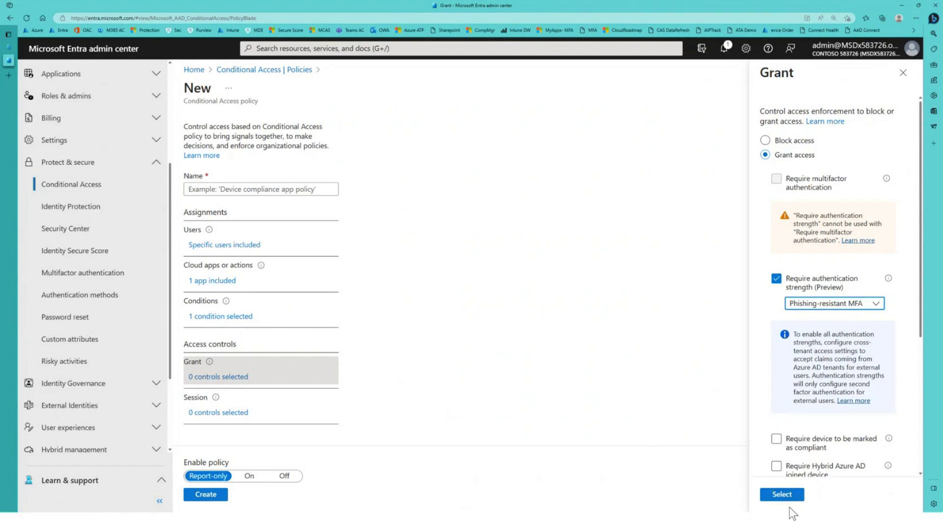
Also require the device to be marked as compliant, keep all selected controls required, and apply the grant settings.
scroll(808, 439, "down", 4)
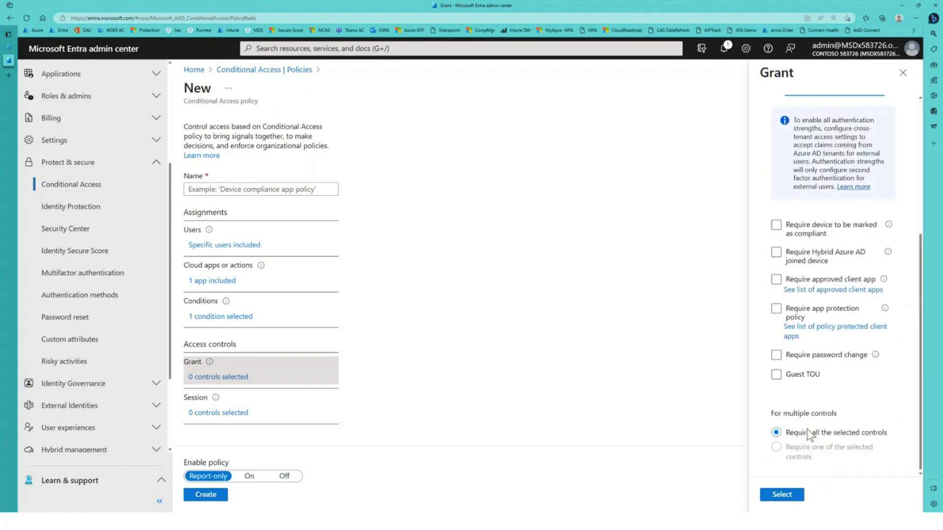
left_click(776, 226)
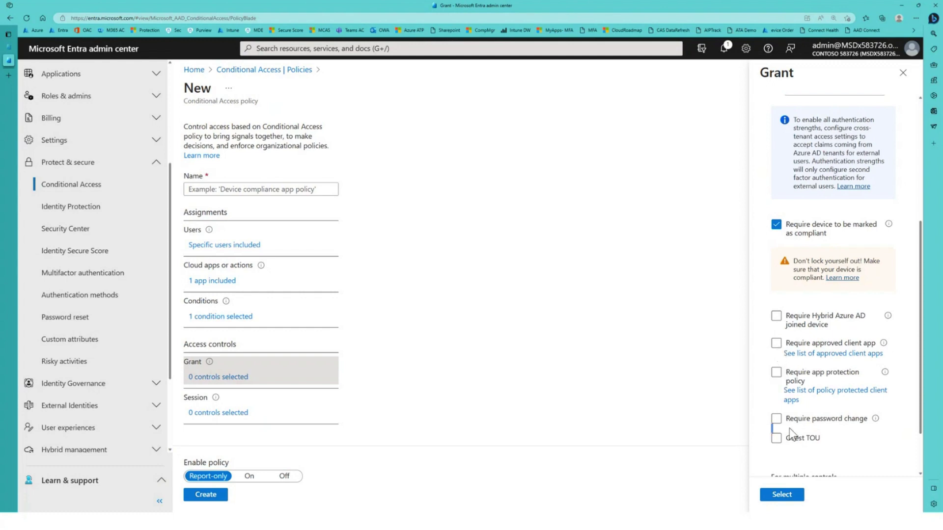
scroll(851, 440, "down", 1)
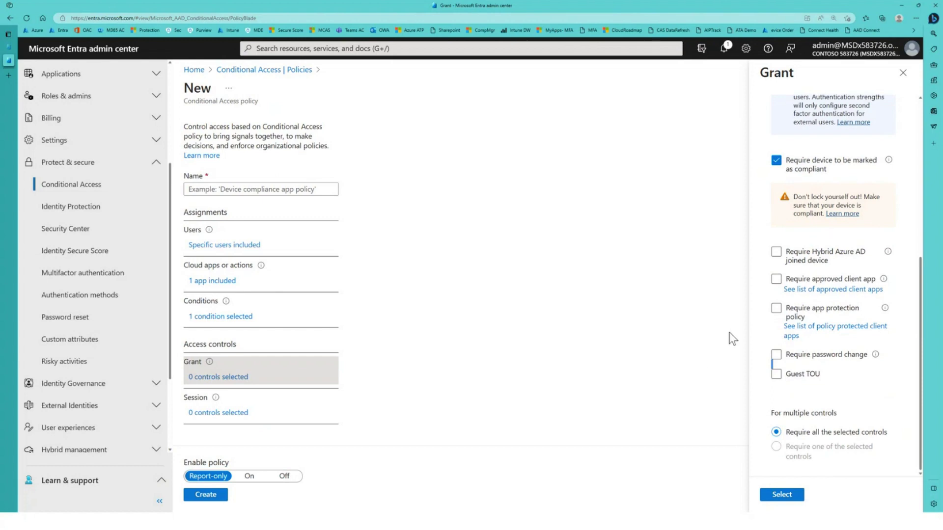
scroll(780, 333, "up", 3)
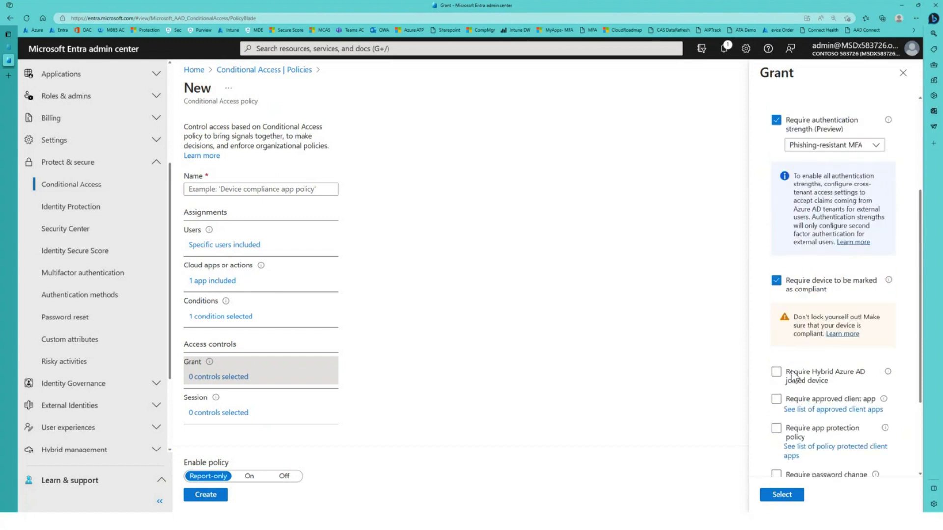
left_click(778, 497)
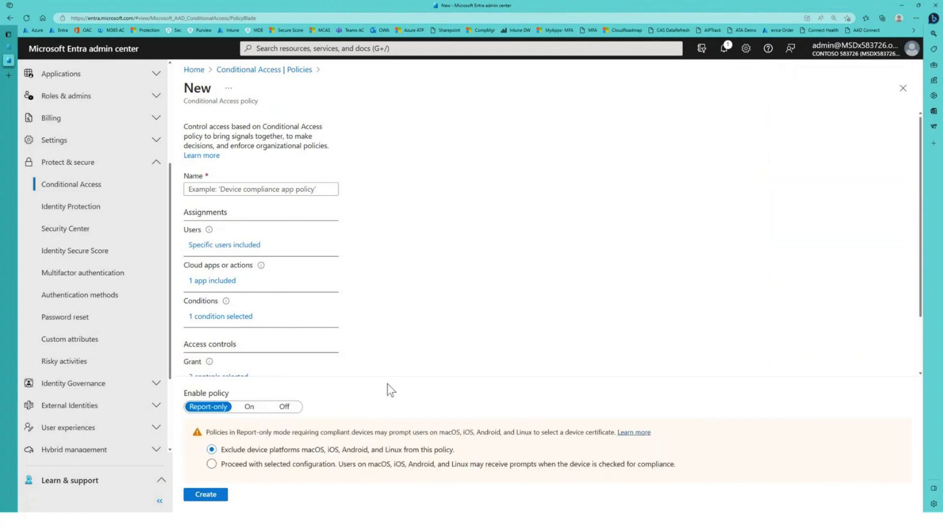
Name the new Conditional Access policy EU Execs and create it in report-only mode.
left_click(206, 495)
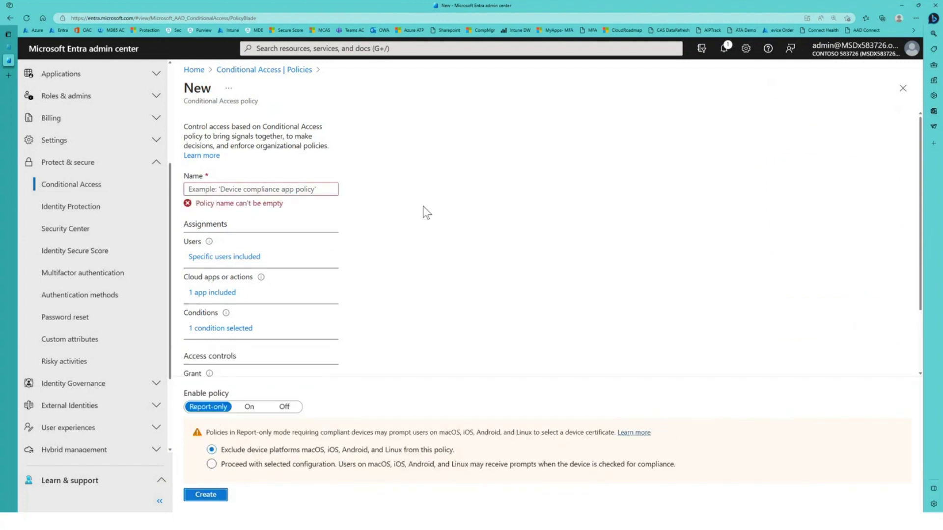
left_click(312, 189)
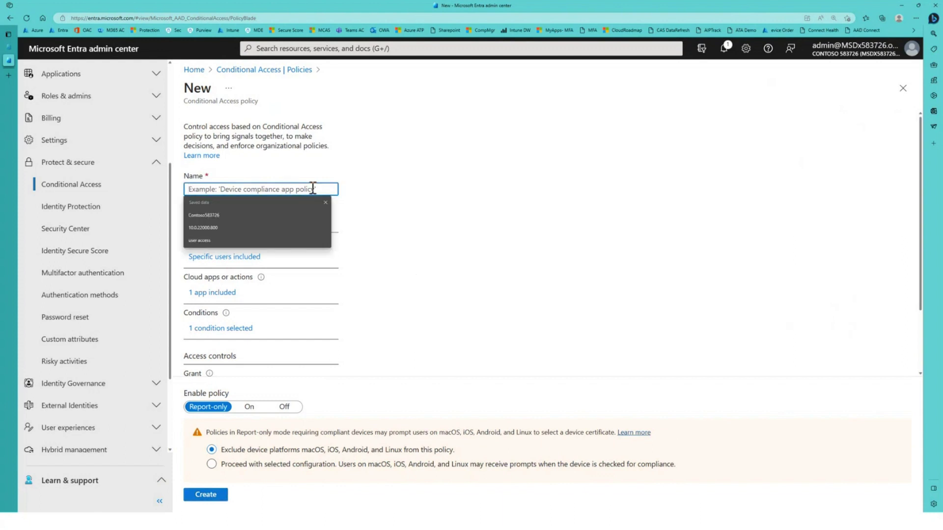
type("EU ")
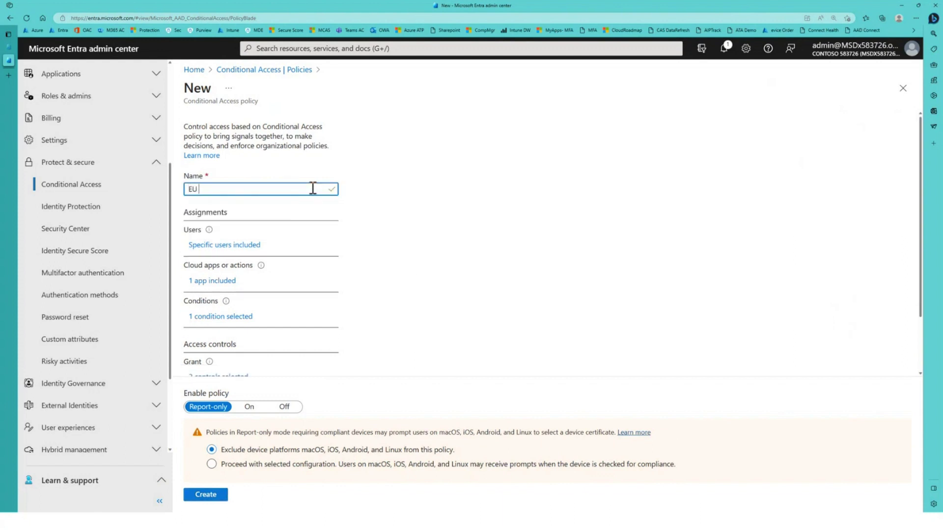
type("Execs")
left_click(206, 496)
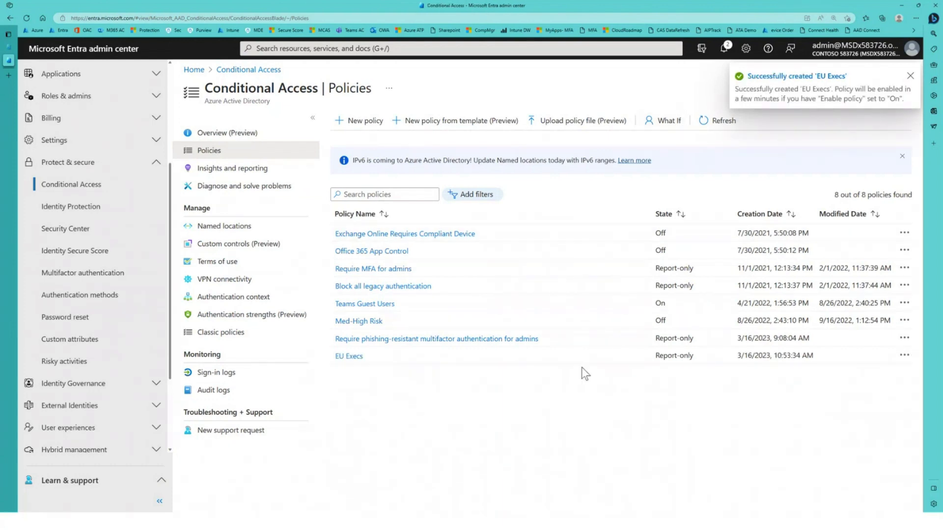
right_click(703, 355)
left_click(674, 355)
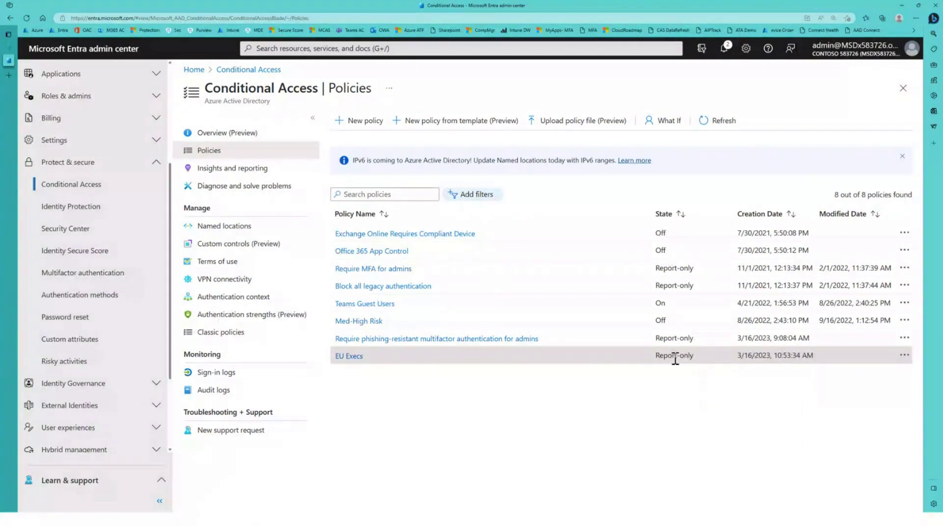
left_click_drag(689, 357, 656, 357)
left_click(679, 393)
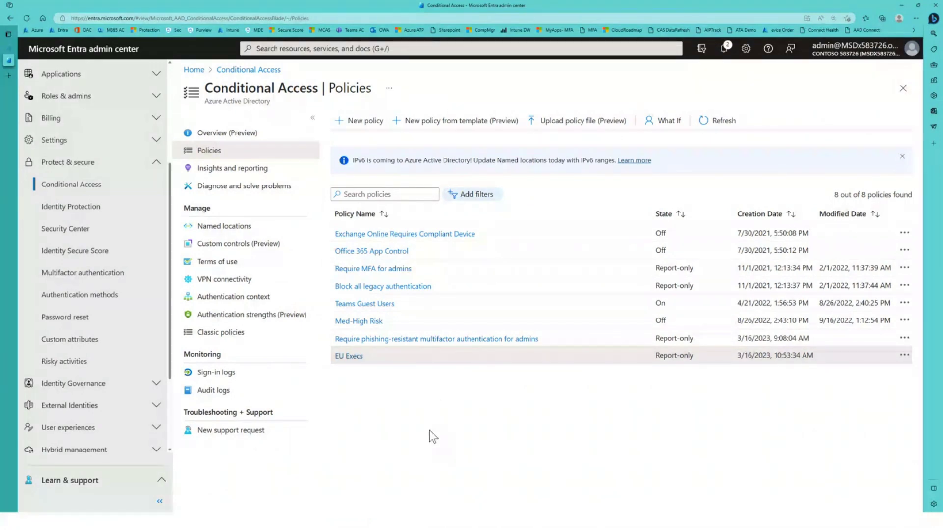
View the user or workload identity options of the What If tool and return to the policies list.
left_click(660, 124)
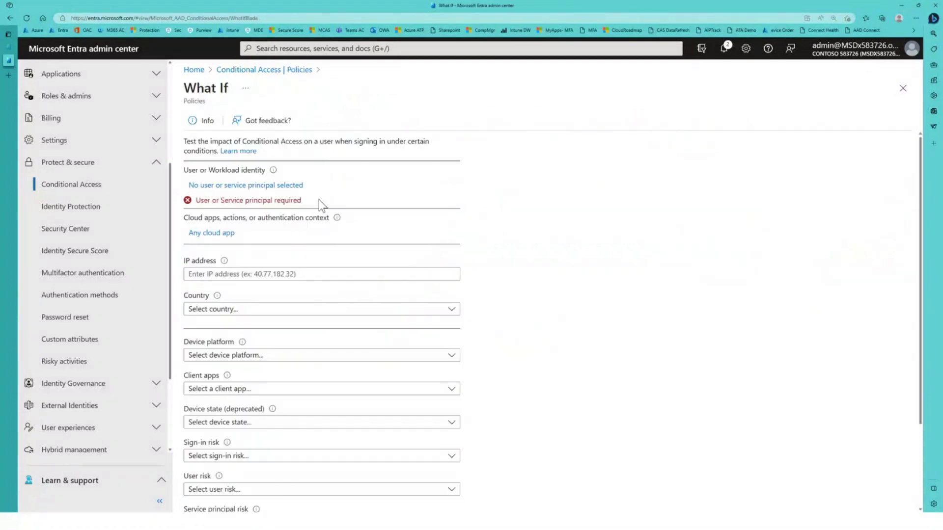
left_click(257, 189)
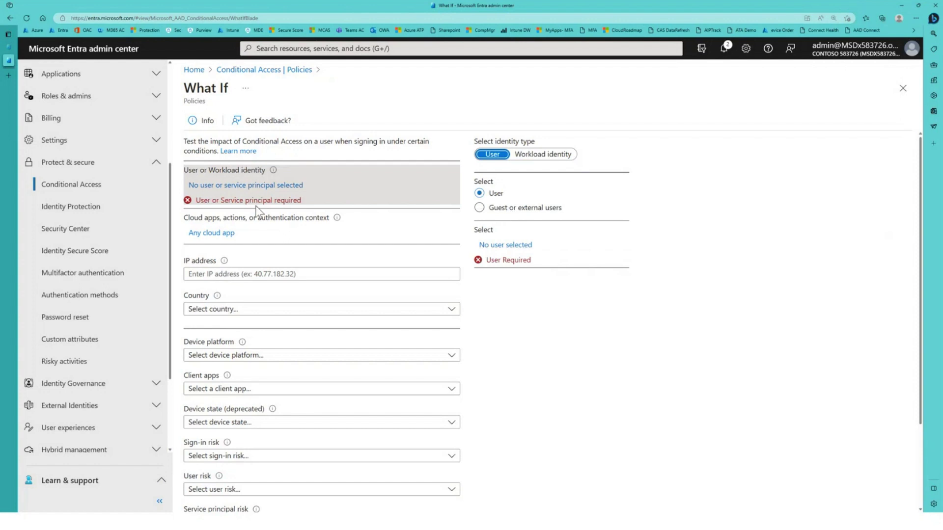
left_click(288, 72)
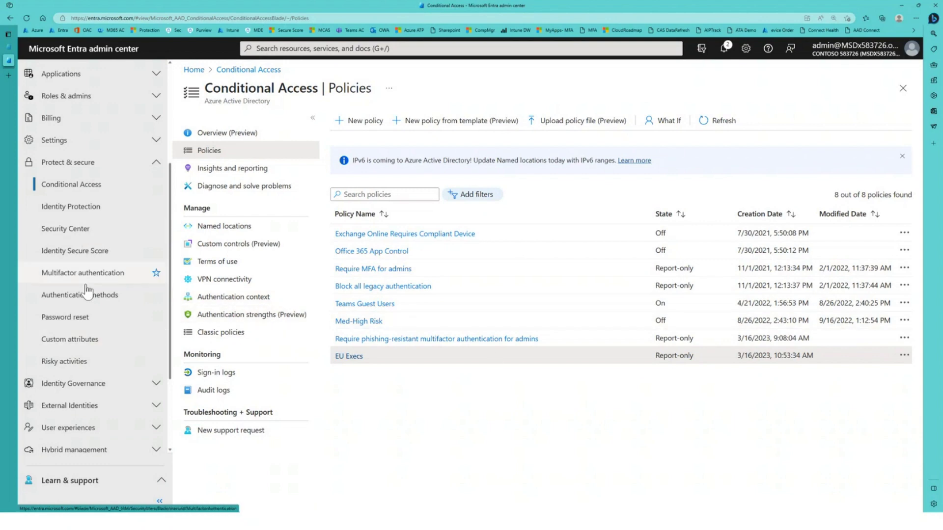
Open the user risk policy in Identity Protection.
left_click(71, 208)
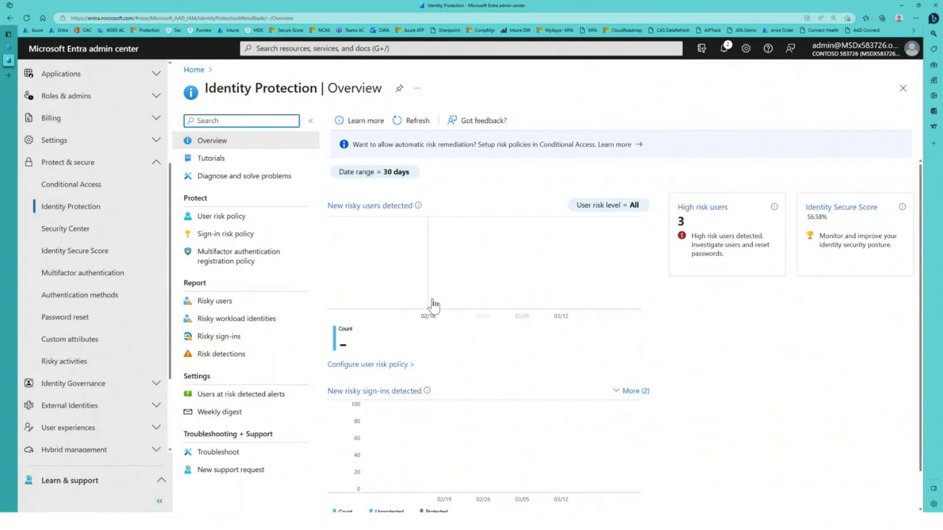
left_click(217, 220)
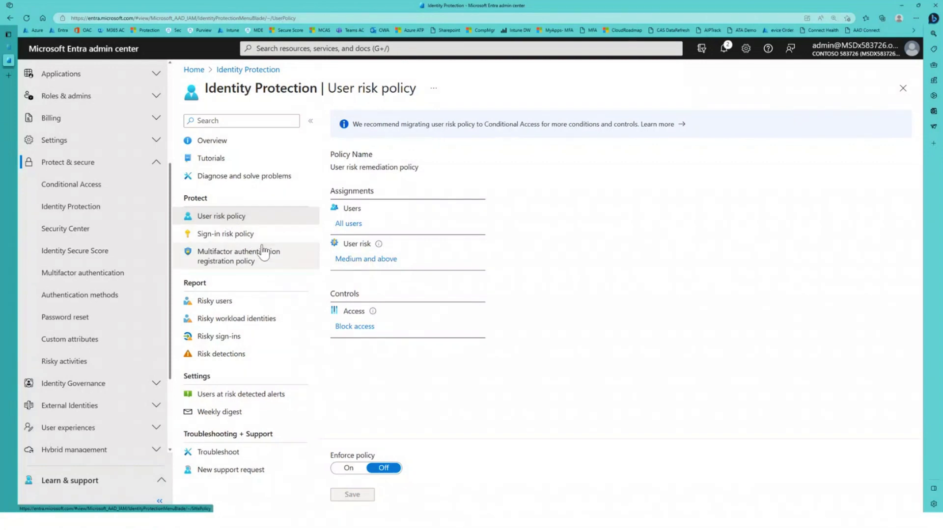
right_click(253, 215)
left_click(220, 228)
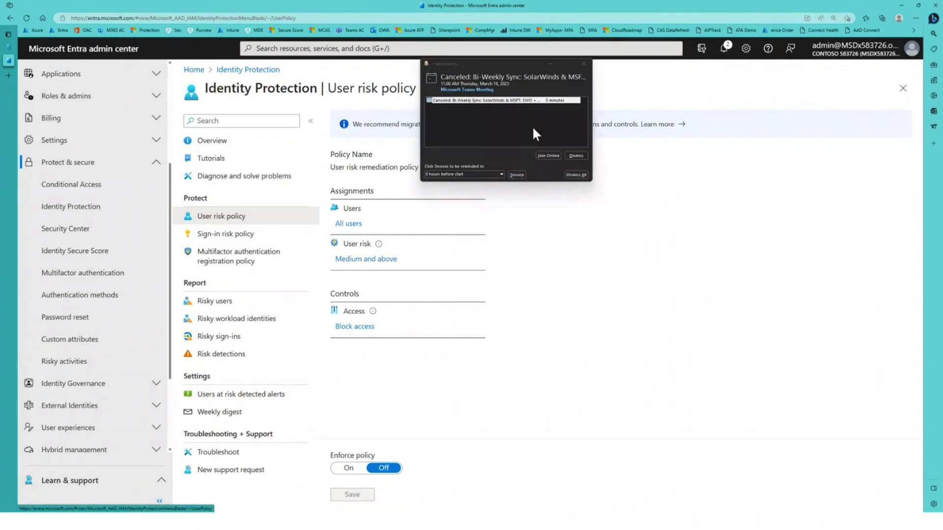
left_click(659, 143)
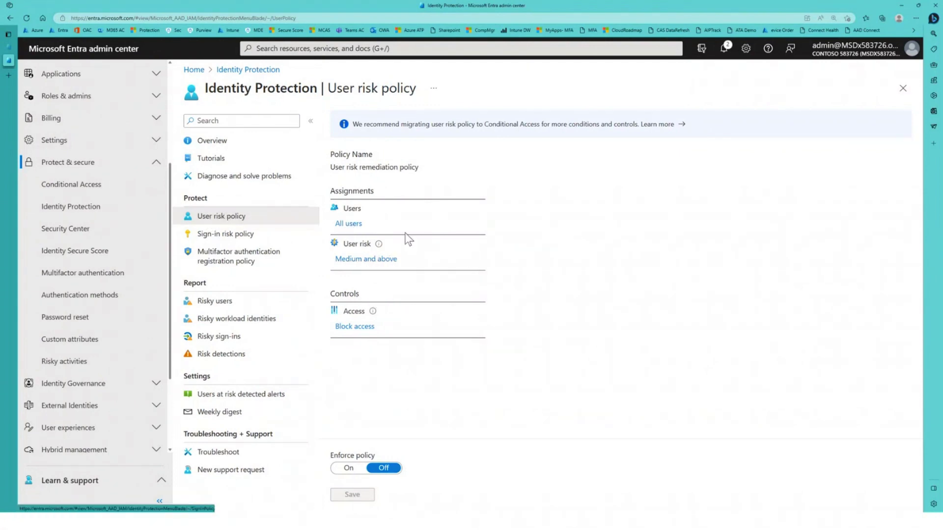
Examine the user risk policy's included users, user risk levels and access control options without changing them.
left_click(346, 224)
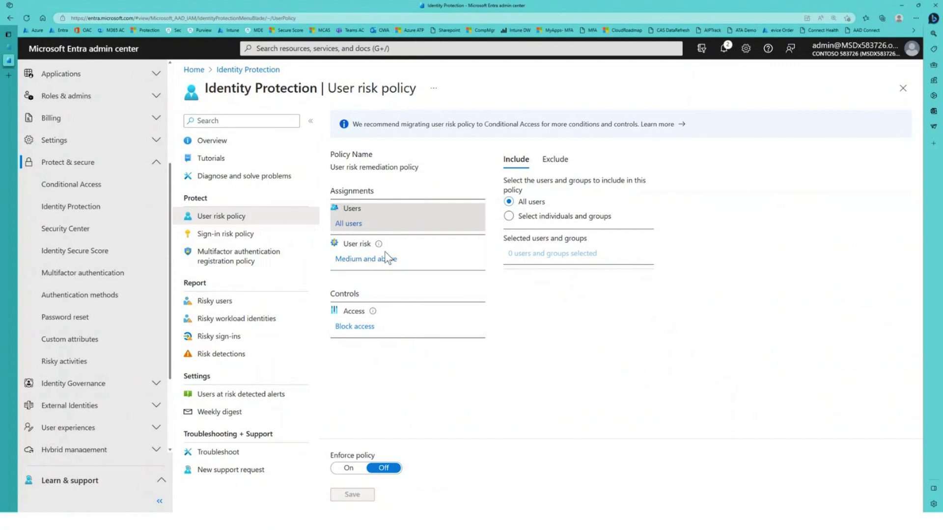
mouse_move(380, 246)
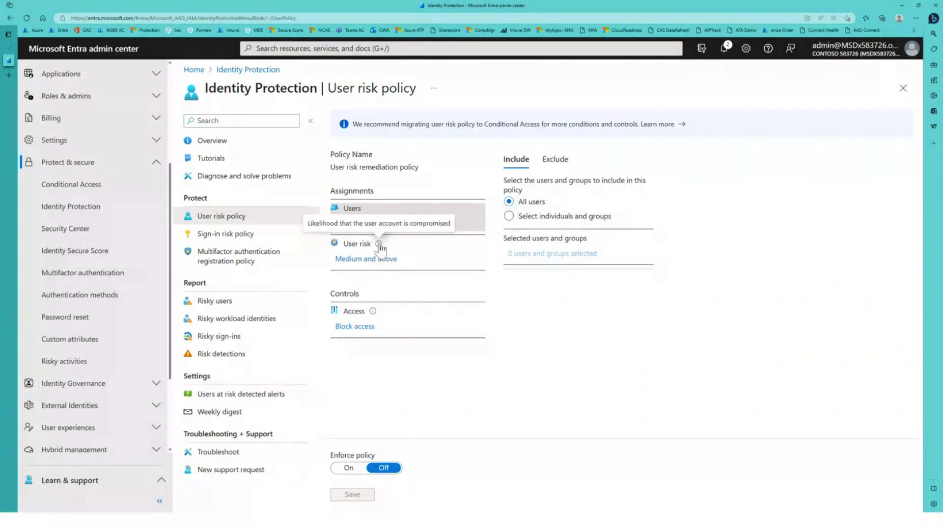
left_click(380, 245)
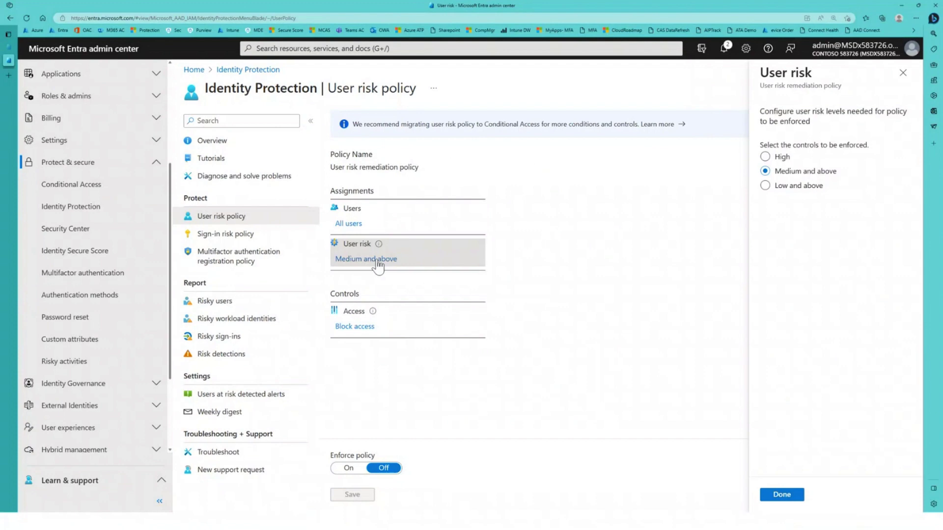
left_click(357, 334)
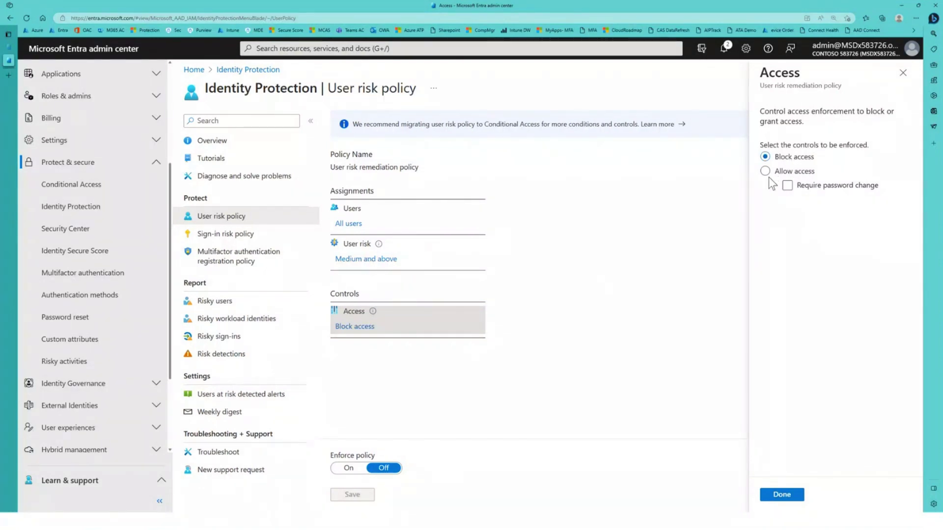
left_click(902, 73)
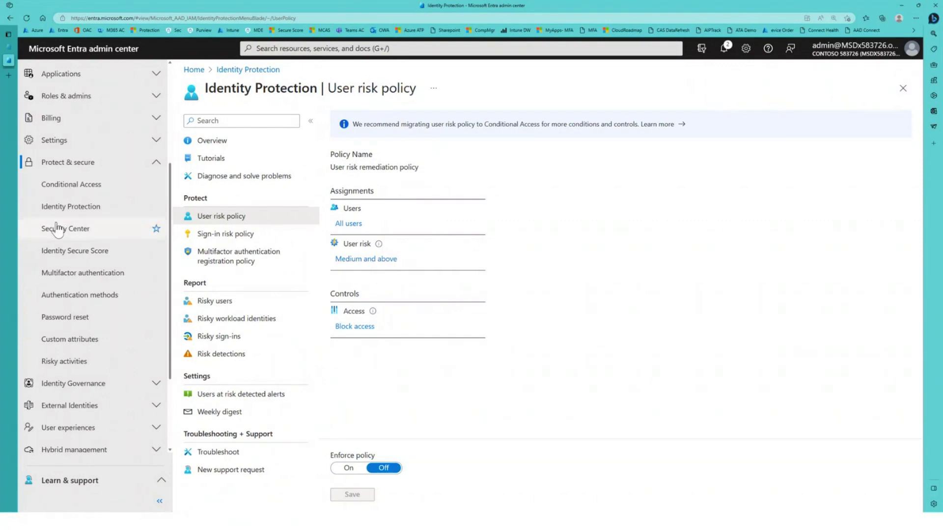
Start a new Conditional Access policy and name it User Risk.
left_click(74, 185)
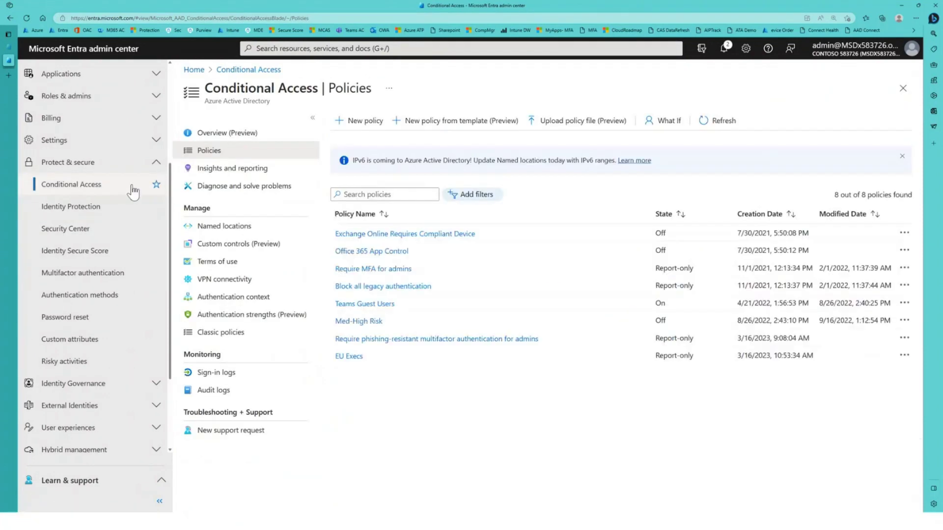
left_click(362, 122)
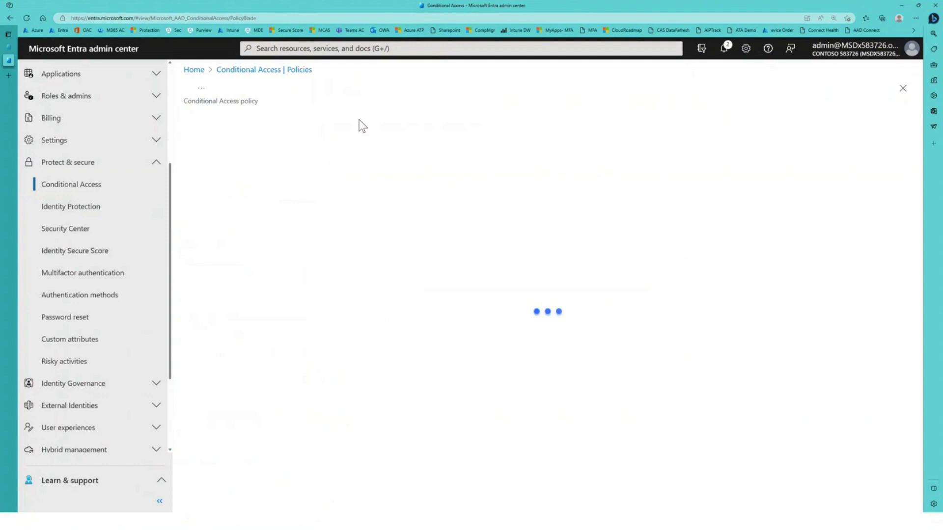
left_click(285, 189)
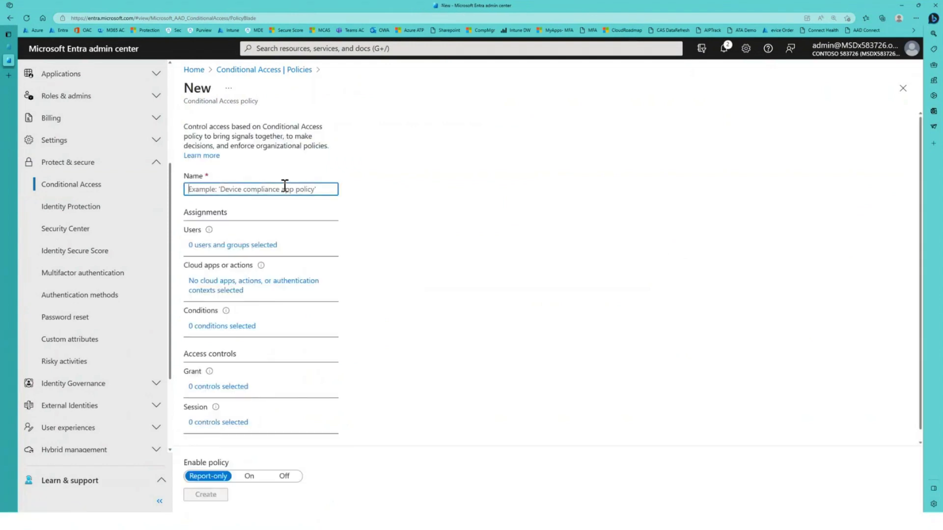
type("User Risk")
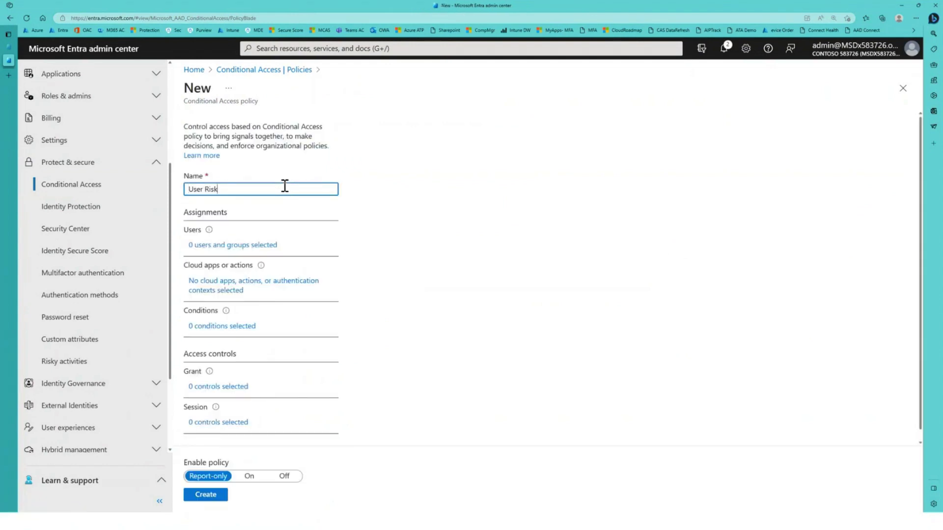
Assign the policy to all users and all cloud apps.
left_click(264, 245)
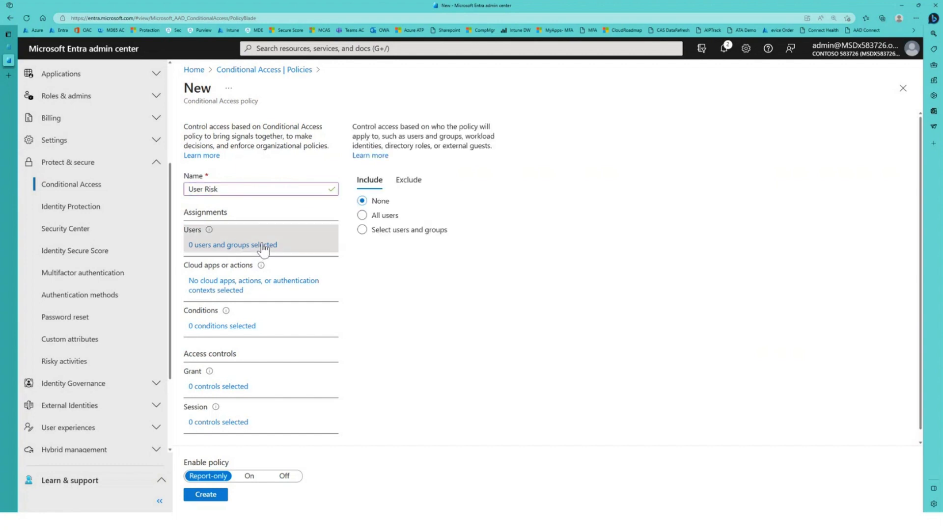
left_click(381, 218)
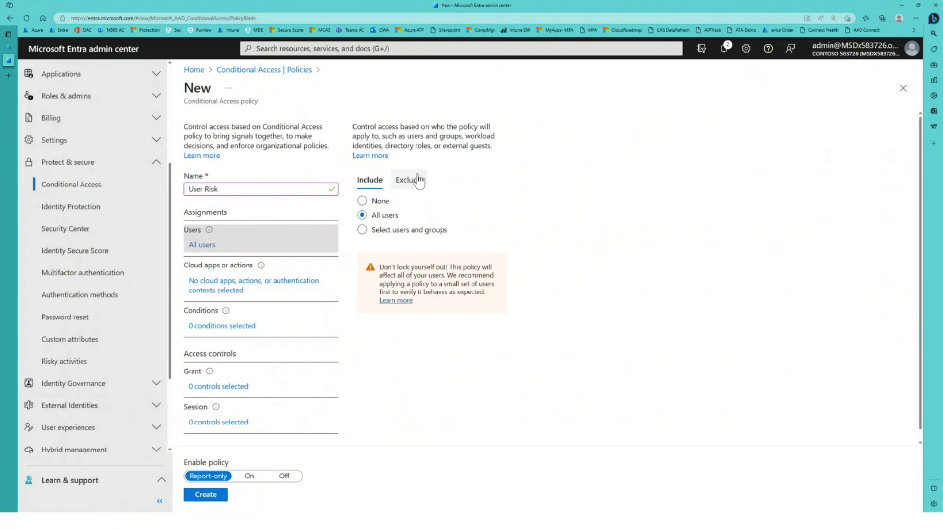
left_click(217, 282)
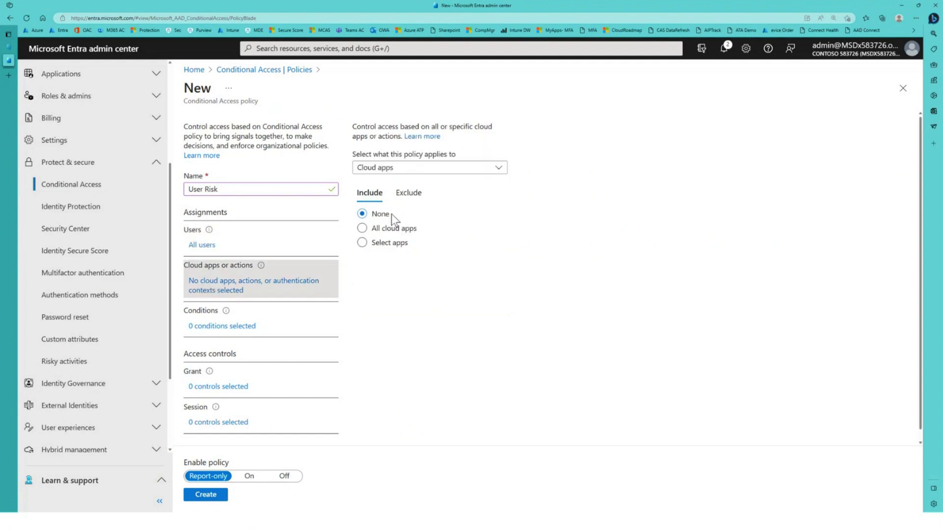
left_click(394, 230)
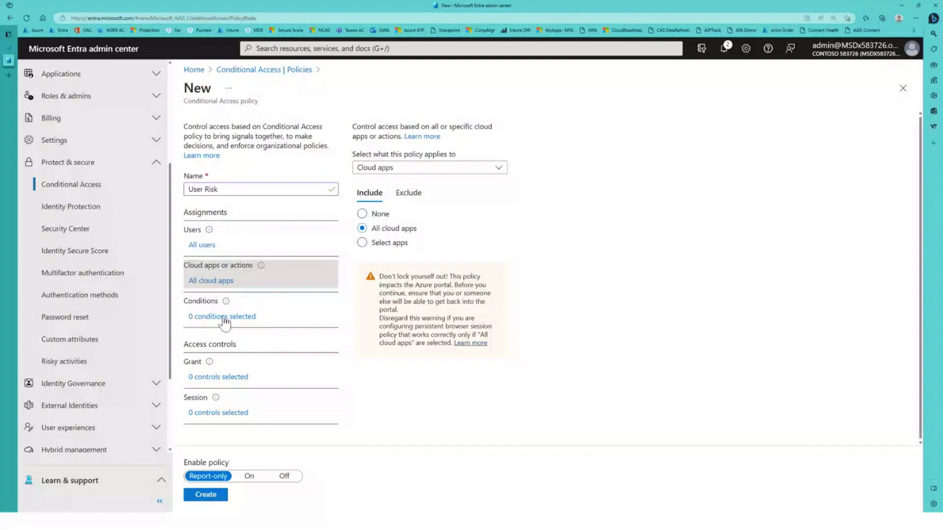
Configure the policy's user risk condition for the High and Medium risk levels.
left_click(776, 124)
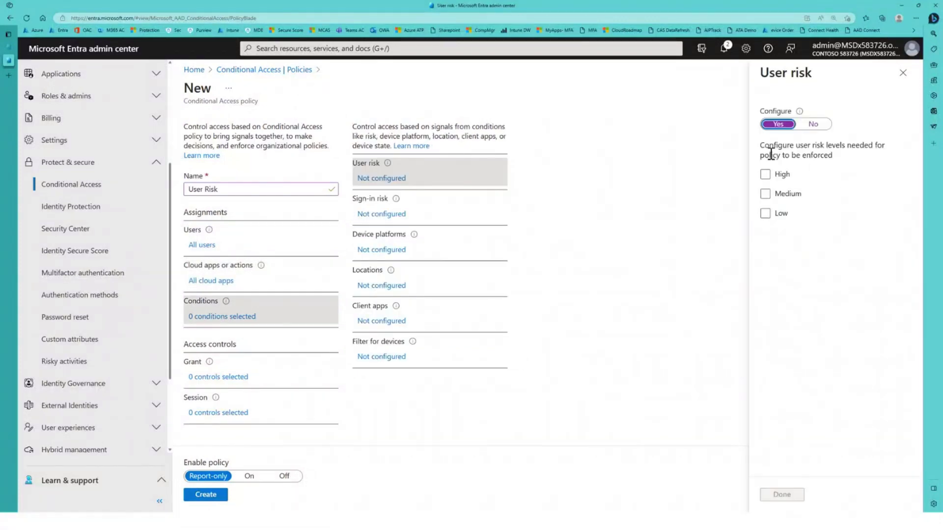
left_click(780, 174)
left_click(786, 193)
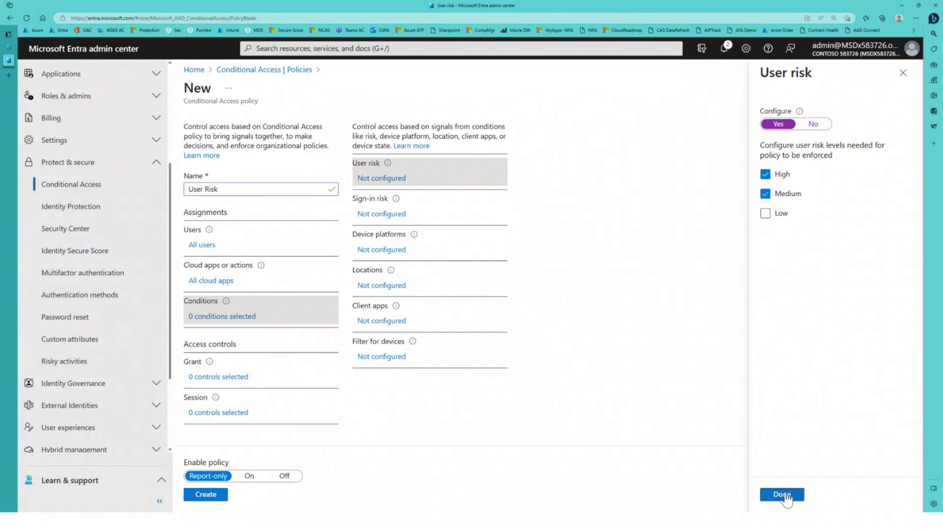
left_click(786, 496)
Set the policy's grant control to grant access and require the Phishing-resistant MFA authentication strength.
left_click(215, 383)
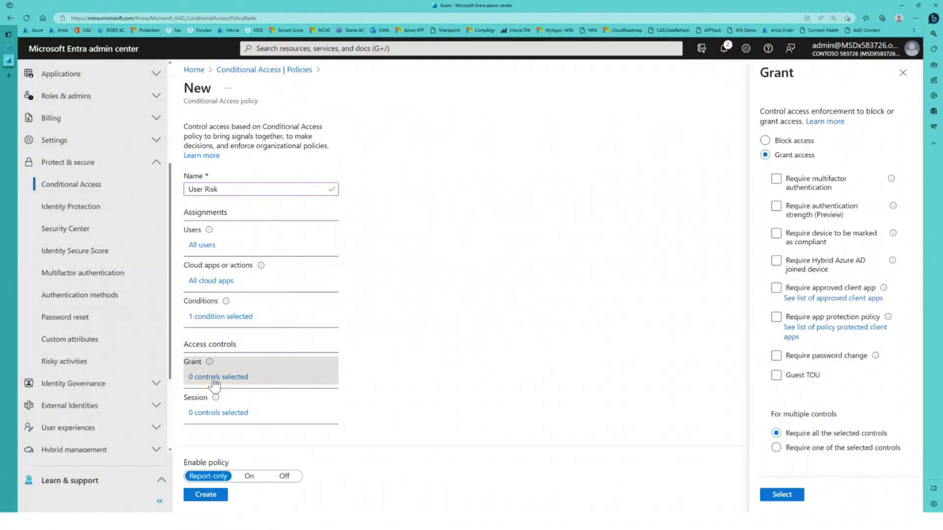
left_click(791, 144)
left_click(780, 157)
left_click(776, 207)
left_click(859, 306)
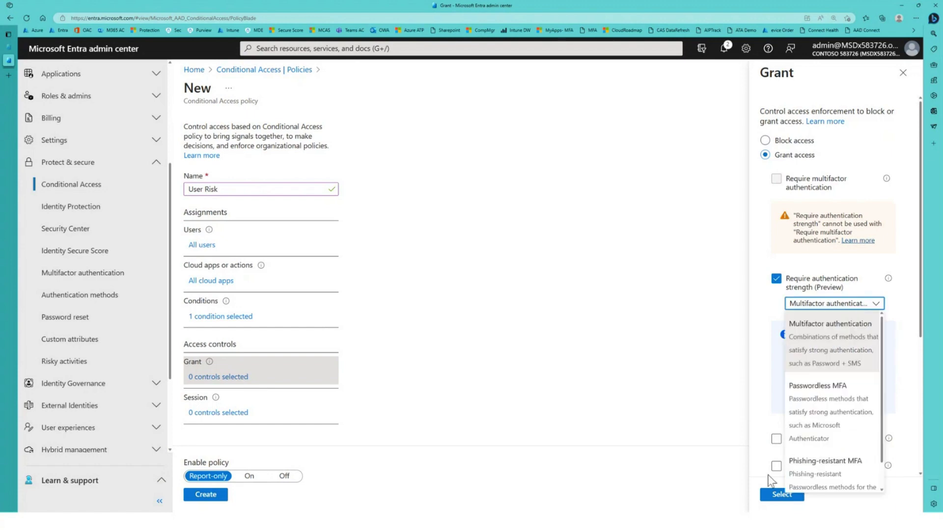
left_click(828, 473)
Also require a password change in the grant controls and review the selected grant settings.
scroll(777, 416, "down", 4)
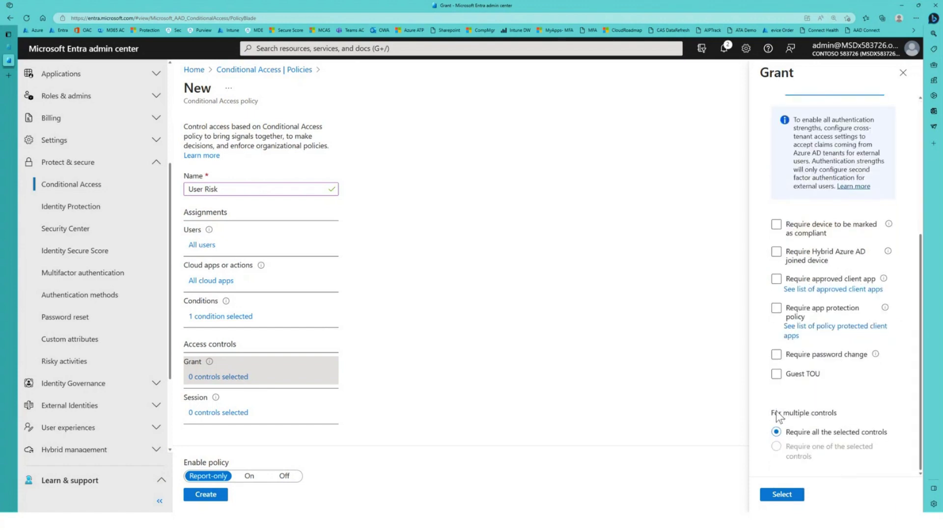
left_click(796, 357)
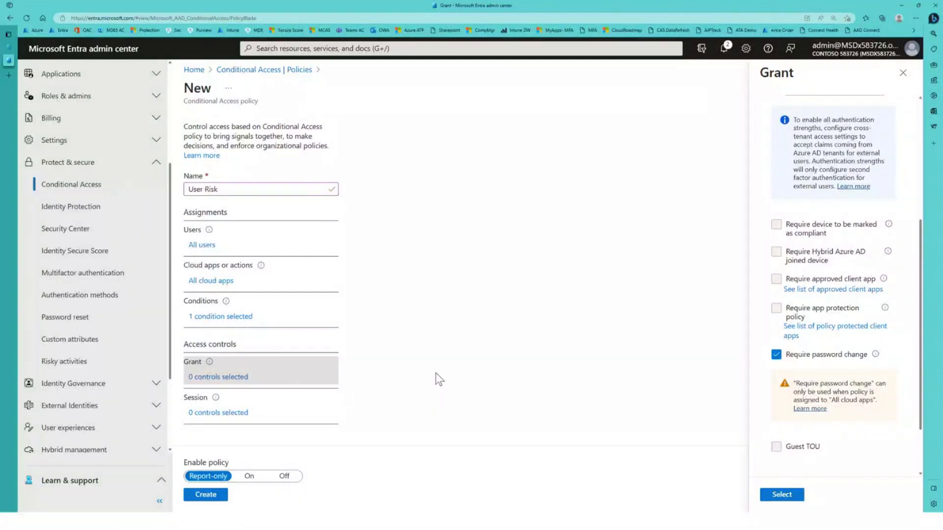
scroll(827, 412, "down", 2)
scroll(813, 343, "up", 6)
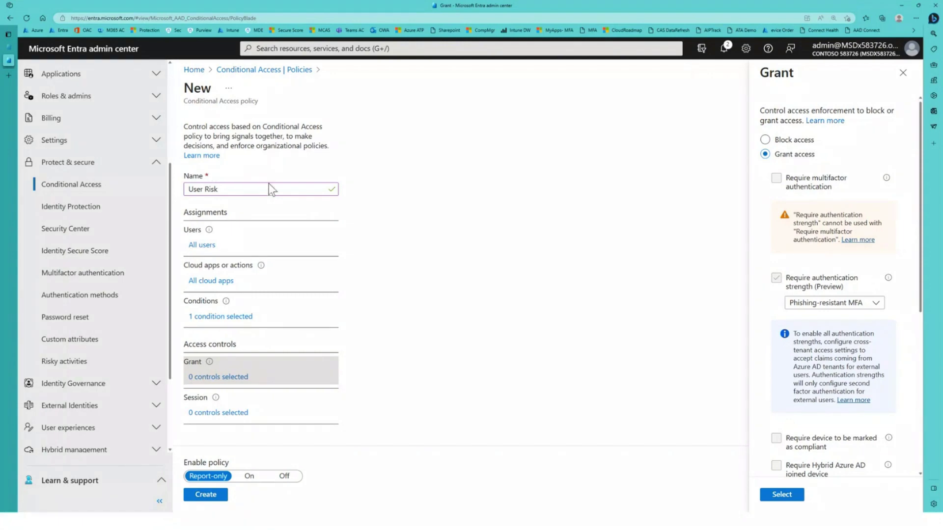
Rename the user-risk policy to "User Risk - Sales".
left_click(248, 190)
type("- ")
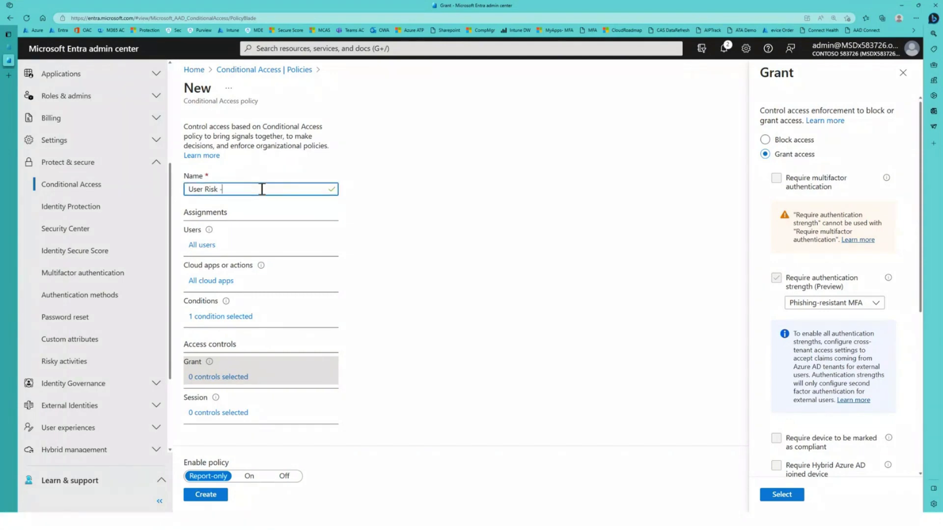
type("Admins")
left_click_drag(226, 190, 276, 189)
type("Sales")
Discard the unsaved grant edits and limit the policy's included users to the Sales and Marketing group.
left_click(195, 250)
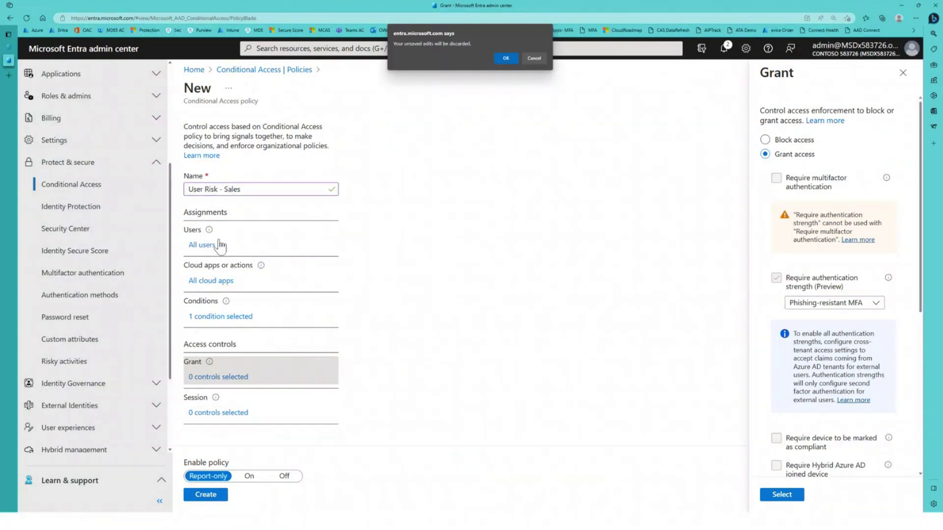
left_click(507, 58)
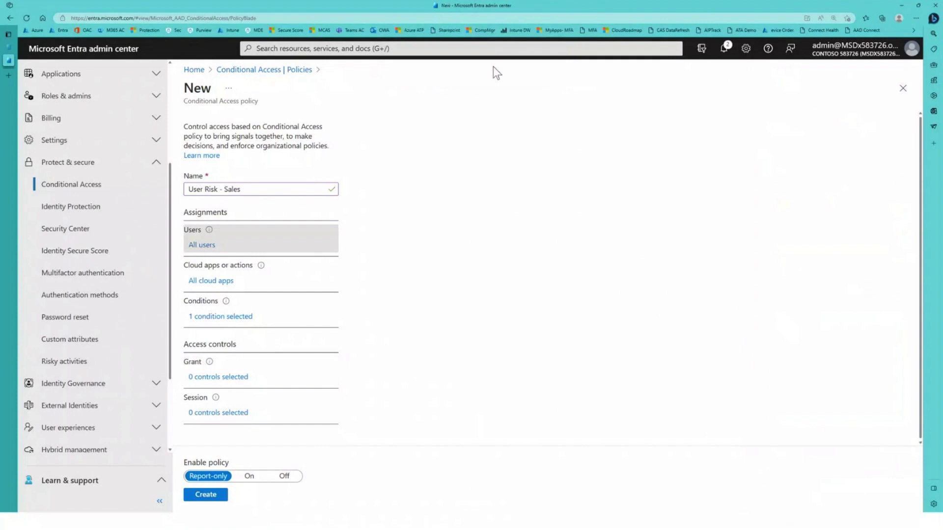
left_click(362, 230)
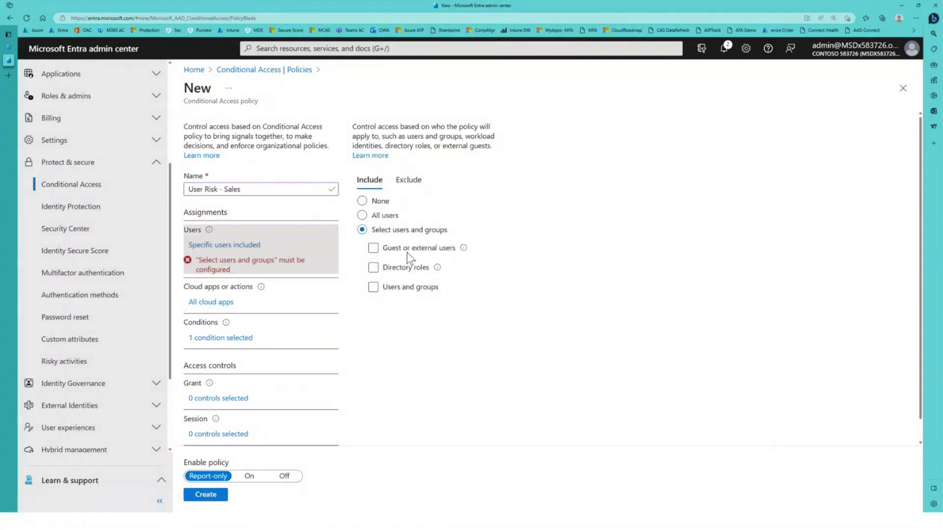
left_click(410, 286)
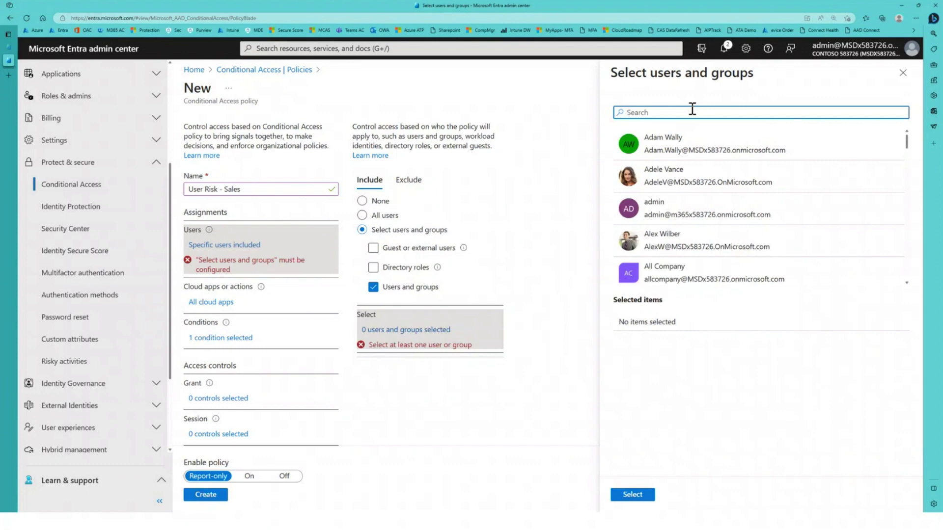
type("sales")
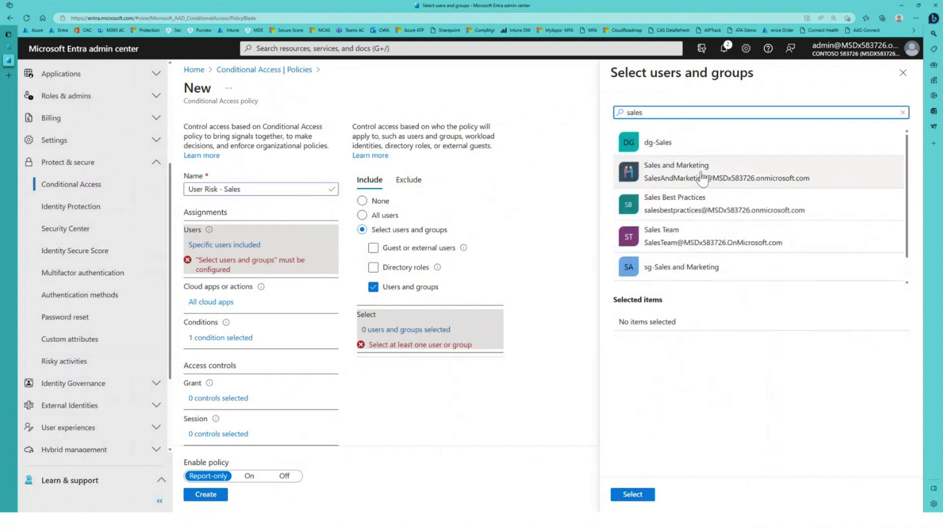
scroll(707, 185, "down", 1)
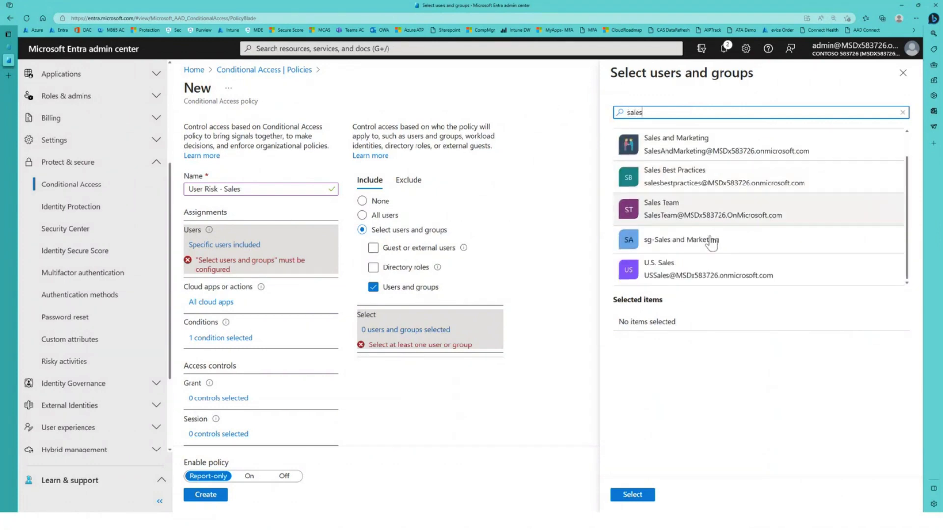
scroll(712, 242, "up", 1)
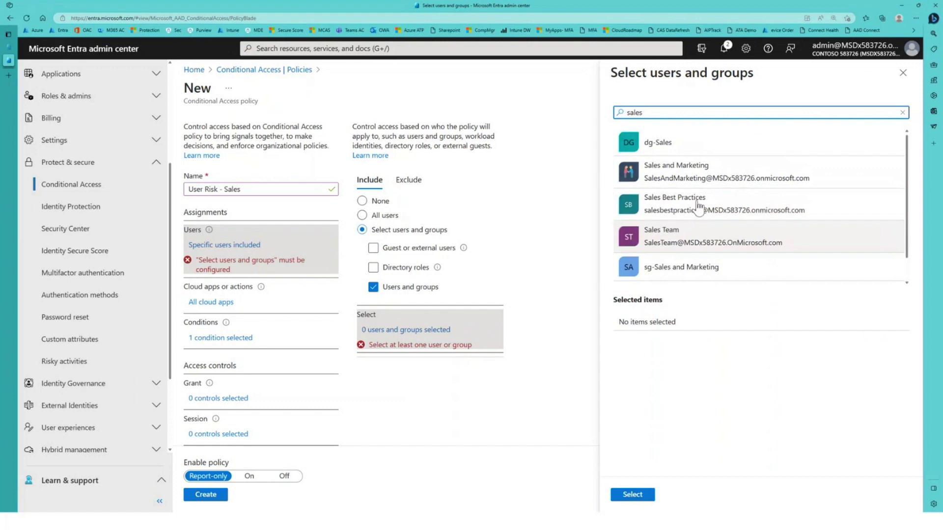
left_click(674, 166)
left_click(632, 494)
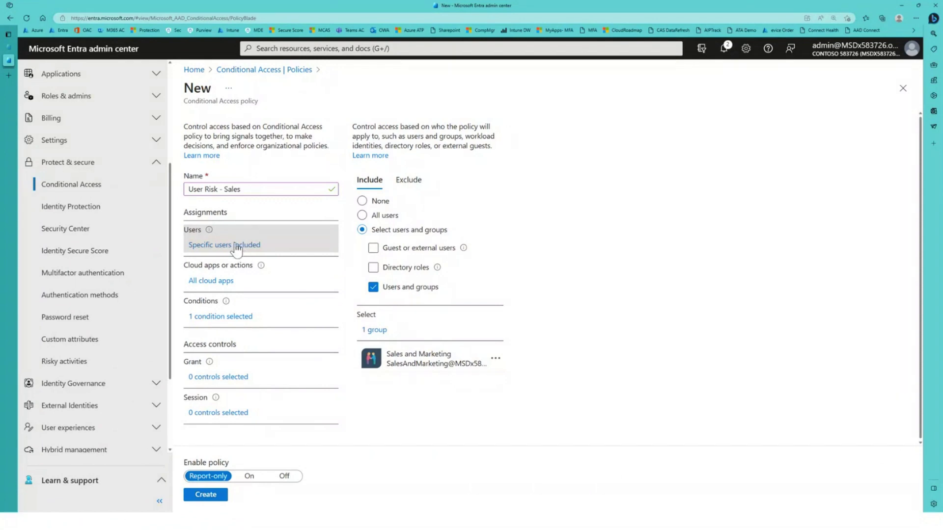
Include all users in the policy again and shorten its name back to "User Risk".
left_click(379, 218)
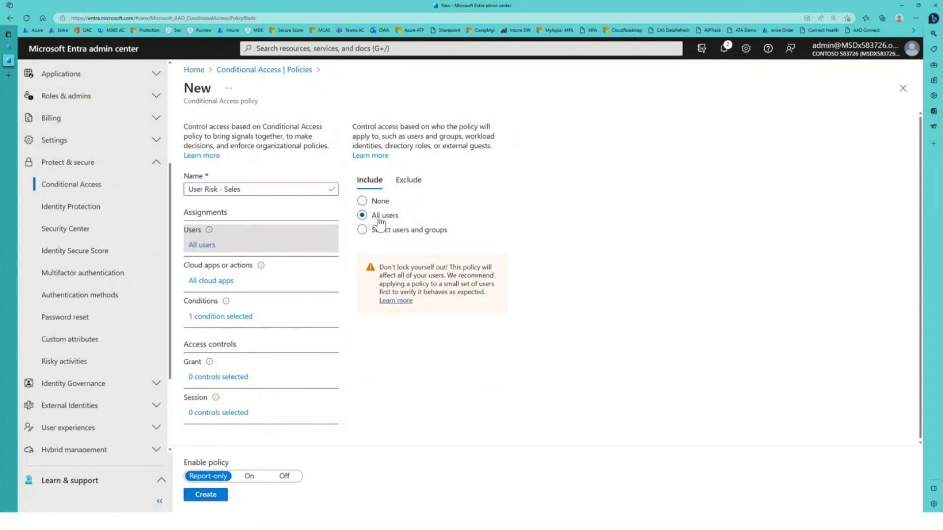
left_click_drag(217, 189, 286, 189)
key("BackSpace")
left_click(371, 379)
Try to create the policy with Block access chosen as its grant control, discarding the unsaved edits.
left_click(237, 381)
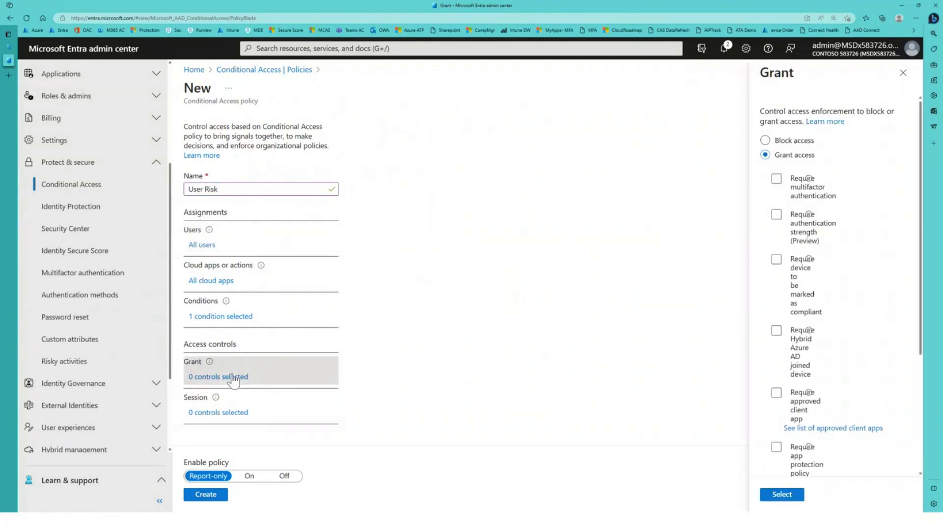
left_click(764, 140)
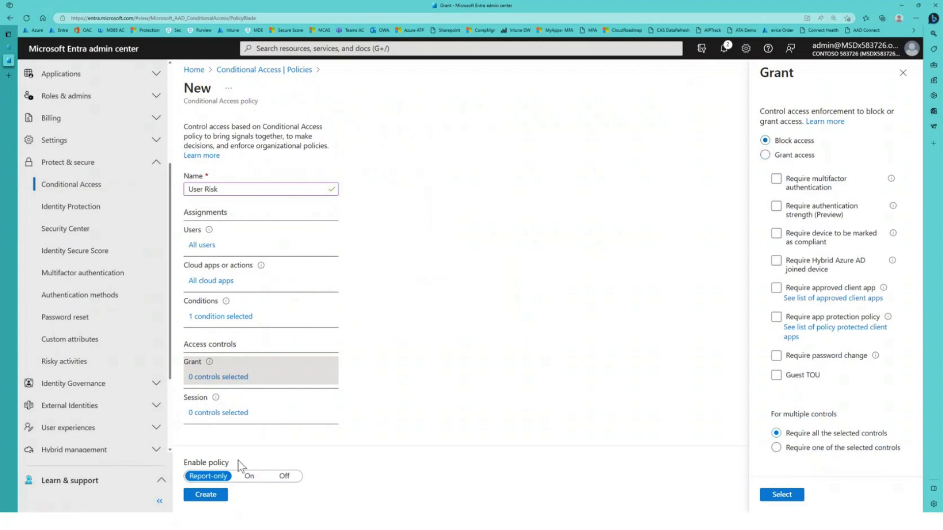
left_click(210, 492)
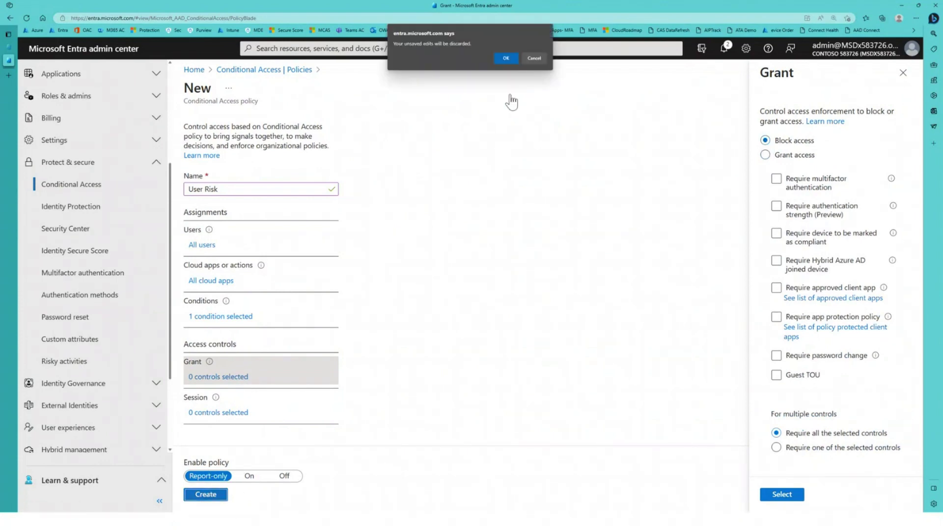
left_click(506, 58)
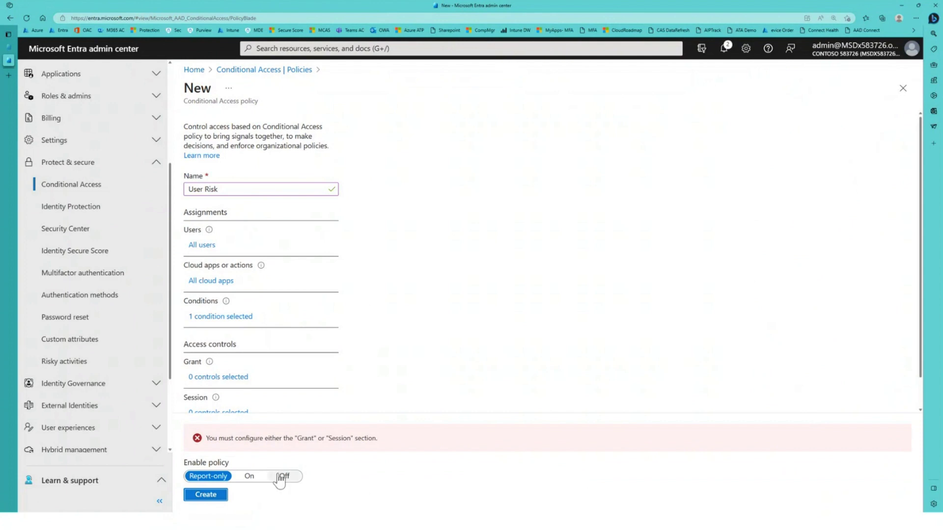
Apply Block access as the grant control and create the policy in report-only mode, accepting the impact on the current account.
left_click(240, 377)
left_click(785, 141)
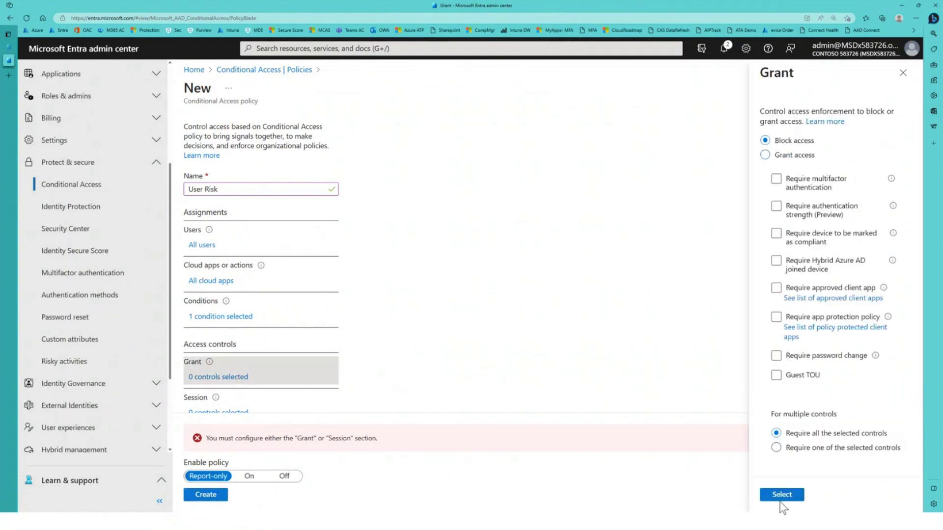
left_click(781, 494)
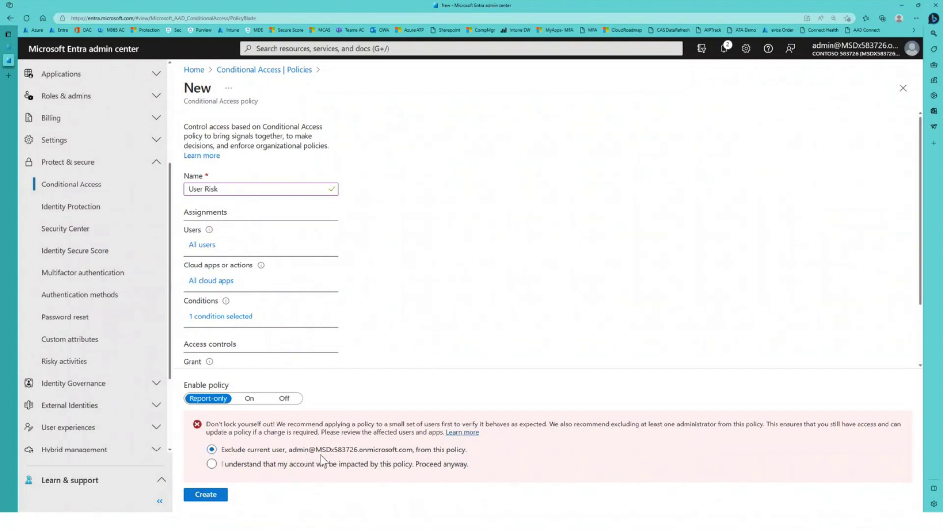
left_click(291, 466)
left_click(206, 494)
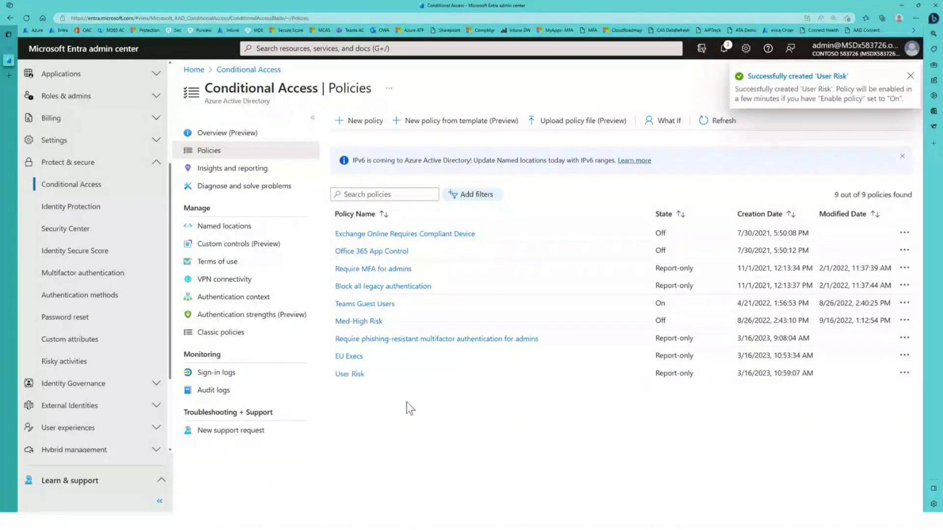
Review the Identity Protection sign-in risk policy's assignments and access control.
left_click(360, 121)
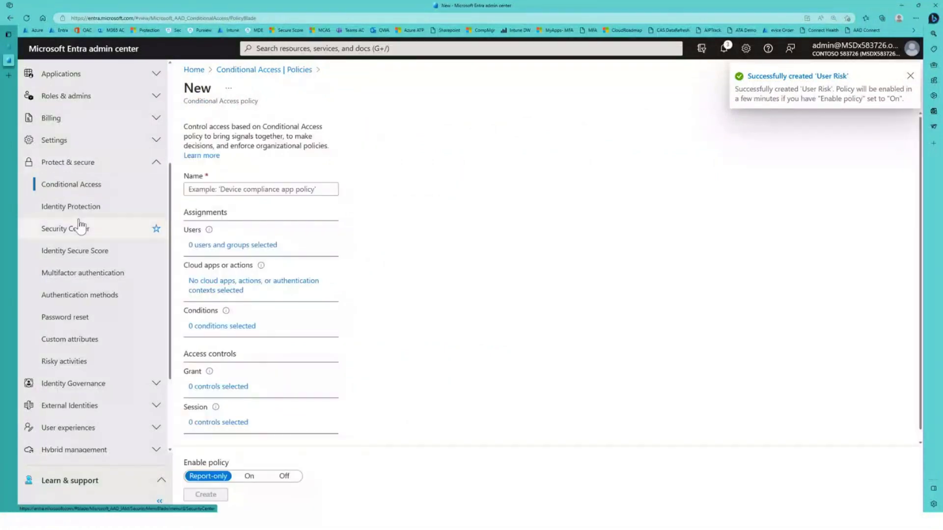
left_click(70, 207)
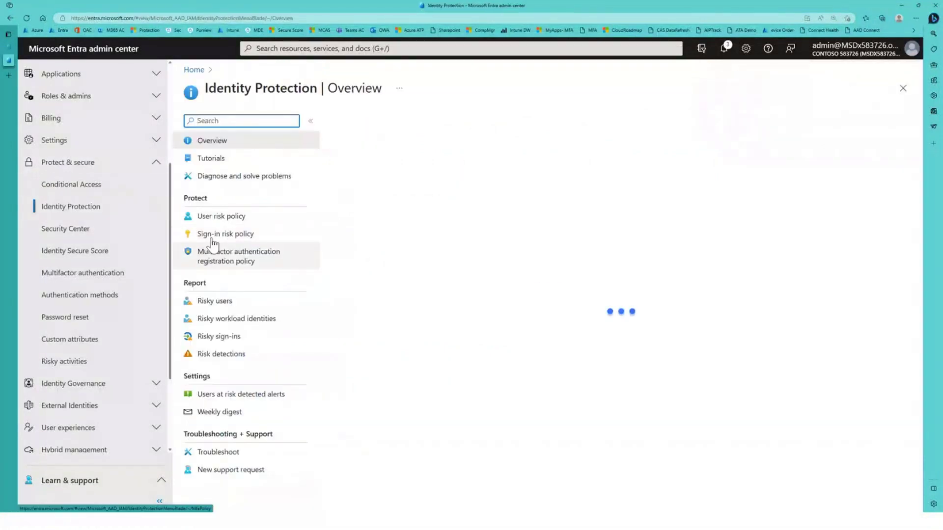
left_click(265, 238)
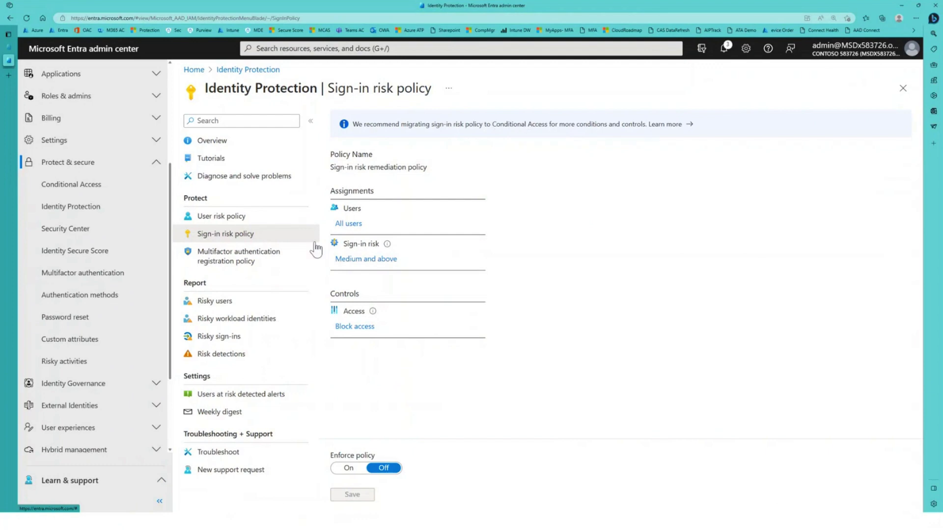
Start a new Conditional Access policy and name it "Sign In Risk".
left_click(76, 185)
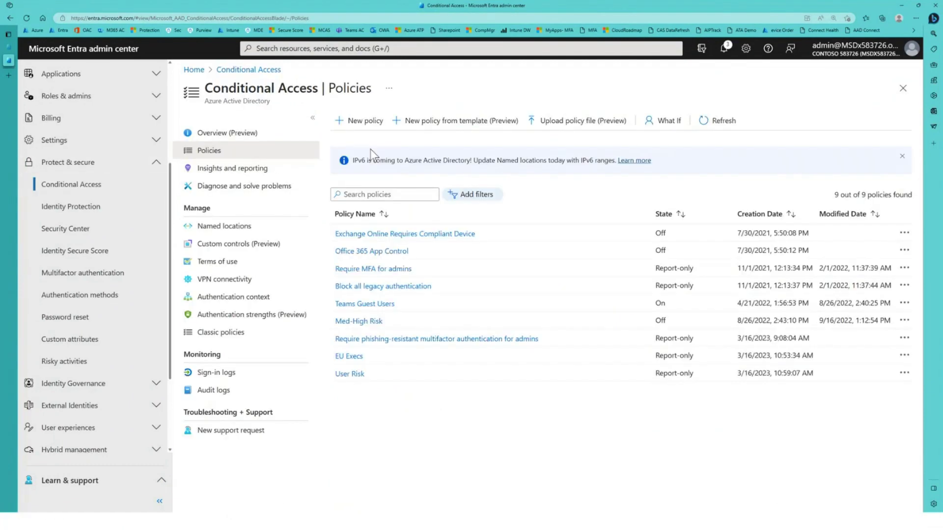
left_click(352, 119)
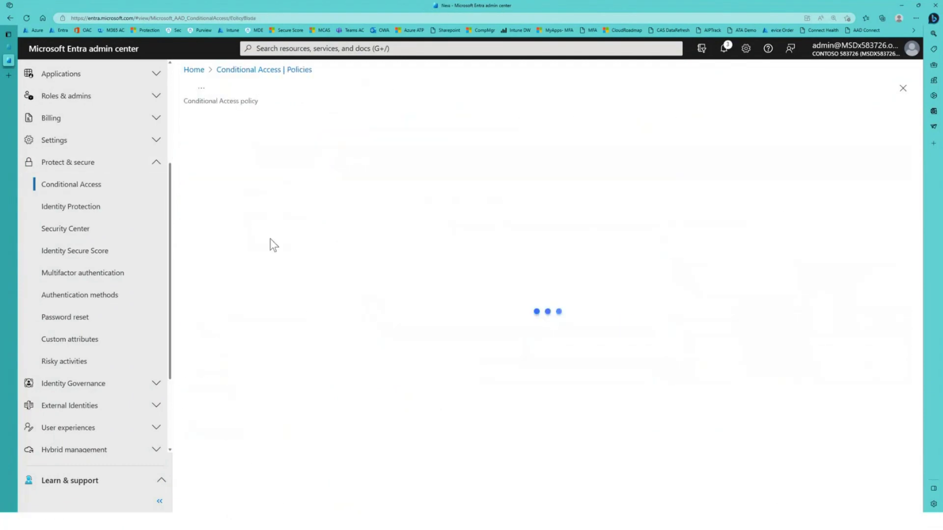
left_click(268, 253)
left_click(277, 190)
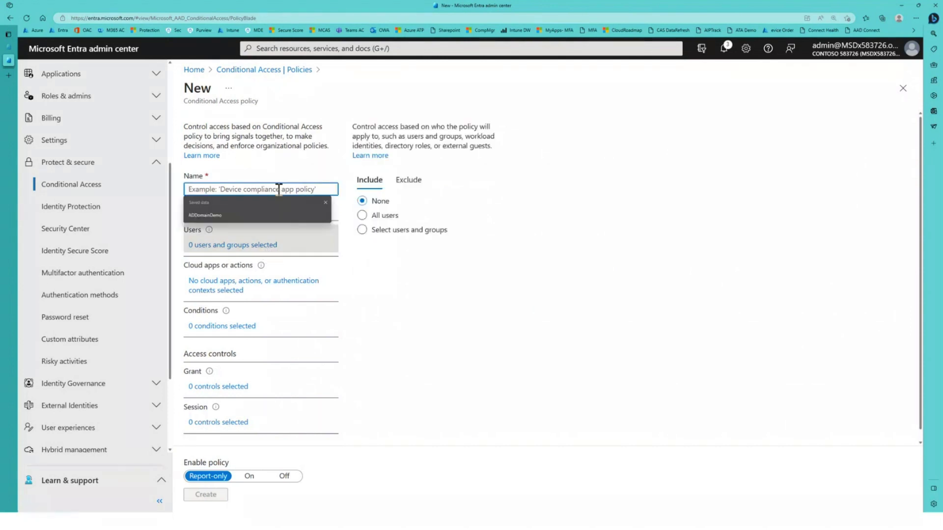
type("Sig")
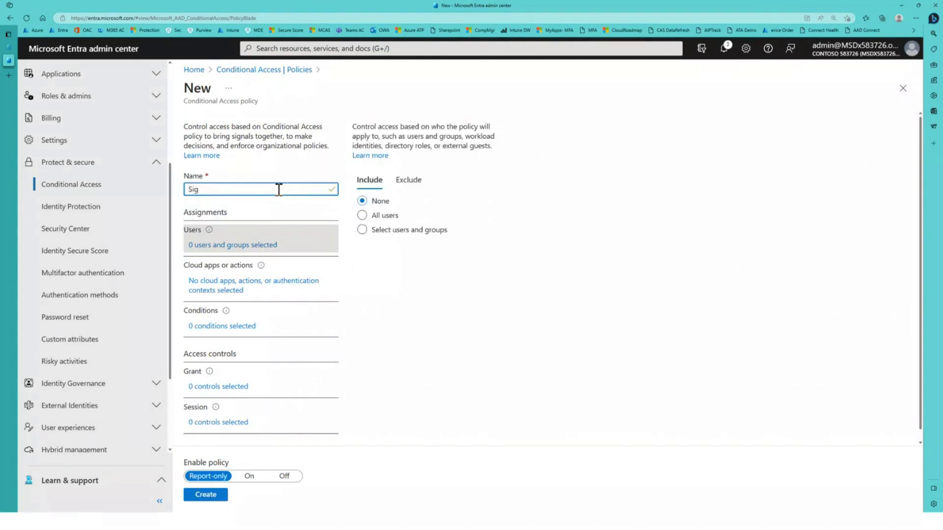
type("n In Risk")
Assign the Sign In Risk policy to all users and all cloud apps.
left_click(387, 216)
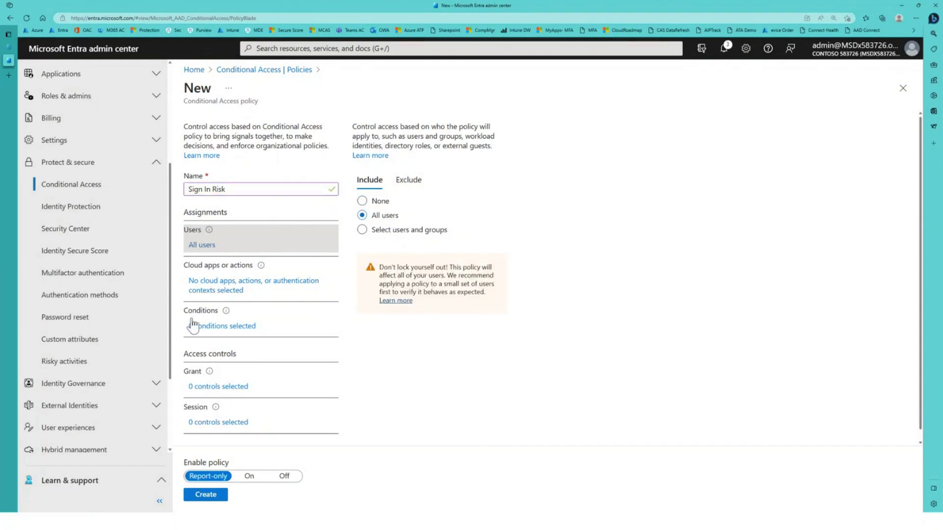
left_click(206, 289)
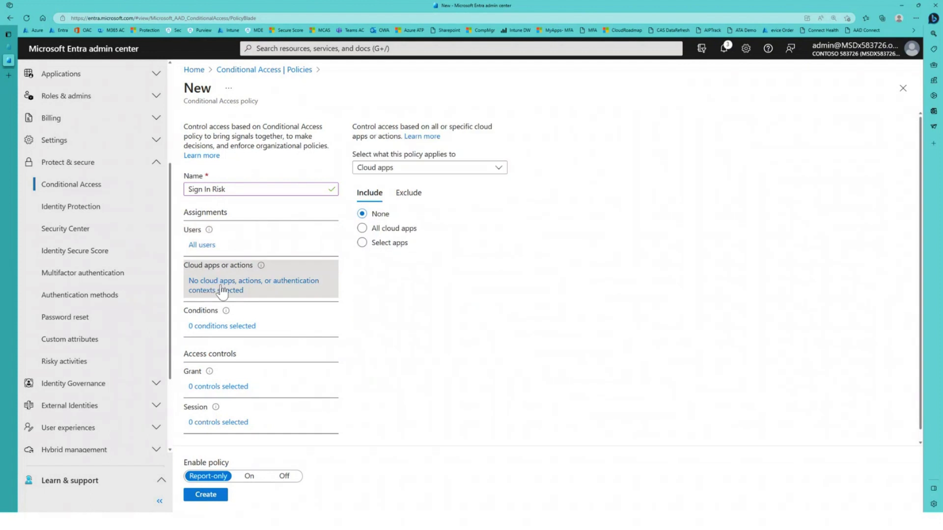
left_click(396, 230)
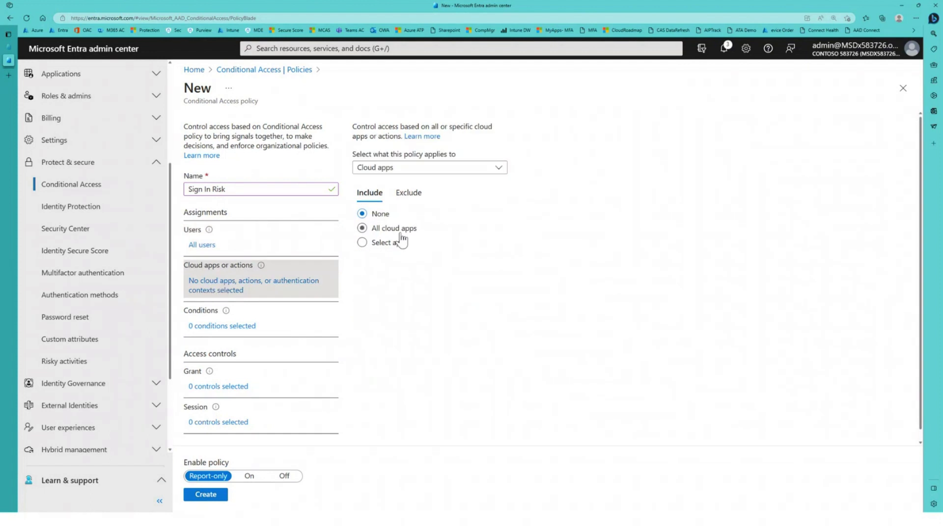
Configure the Sign In Risk policy's sign-in risk condition for the Medium and High levels.
left_click(246, 317)
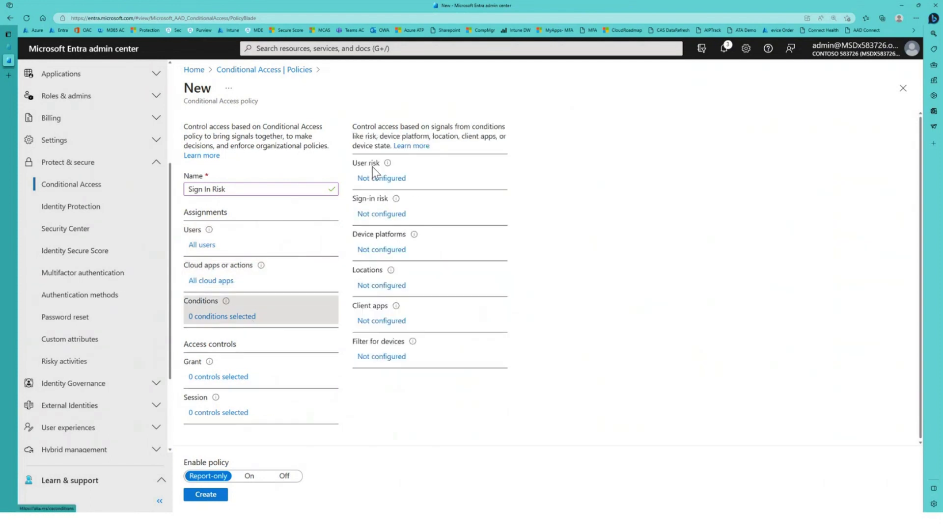
left_click(377, 216)
left_click(786, 153)
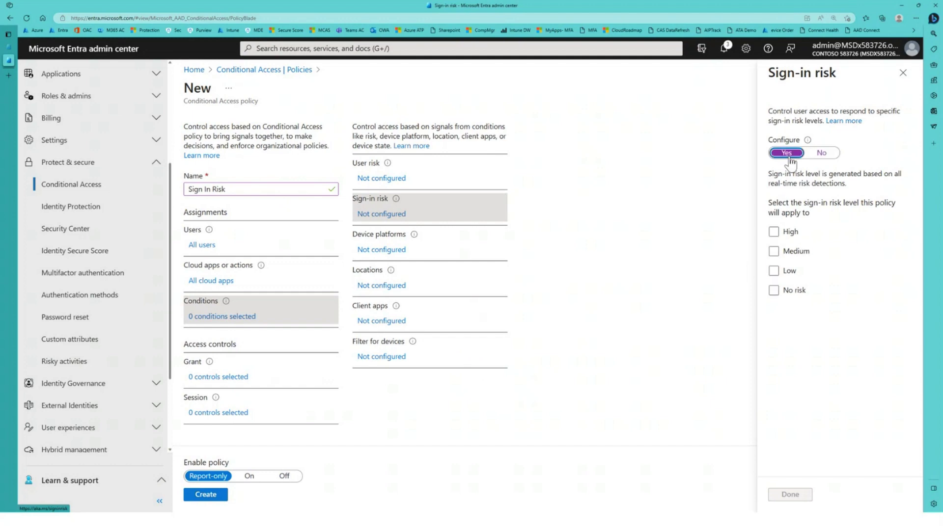
left_click(784, 253)
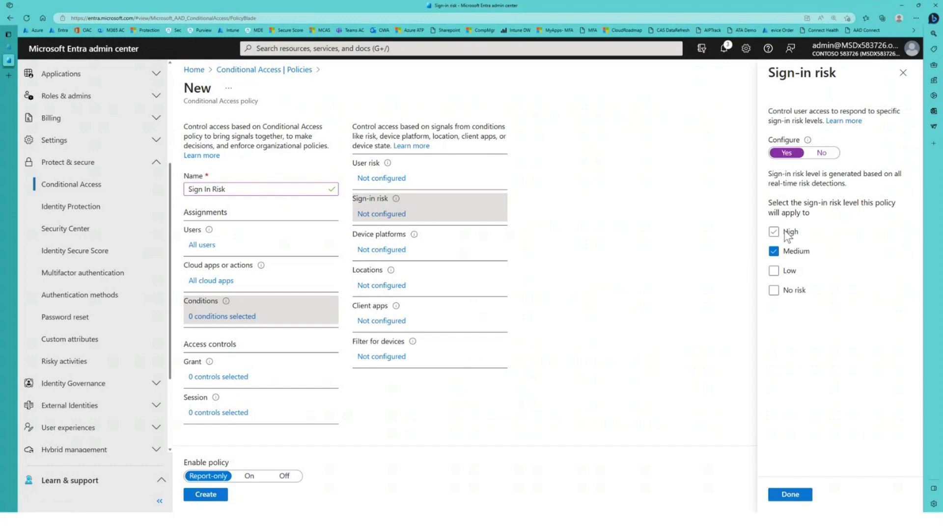
left_click(774, 232)
left_click(789, 495)
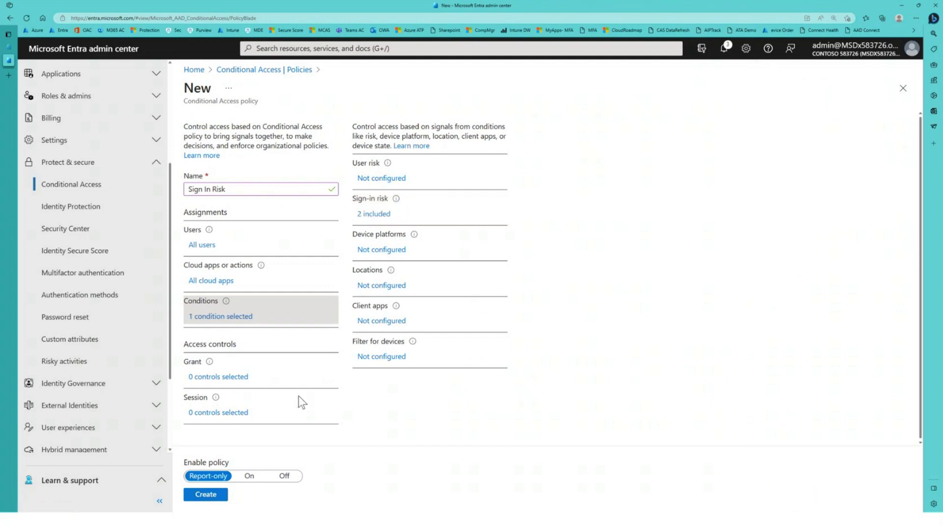
Set the Sign In Risk policy to grant access, requiring the Phishing-resistant MFA authentication strength and a password change.
left_click(233, 379)
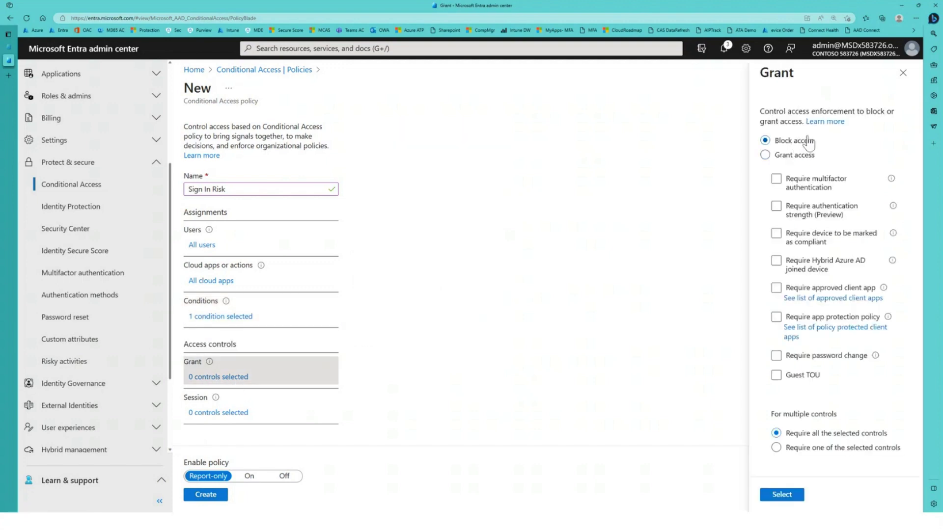
left_click(790, 156)
left_click(812, 213)
left_click(851, 304)
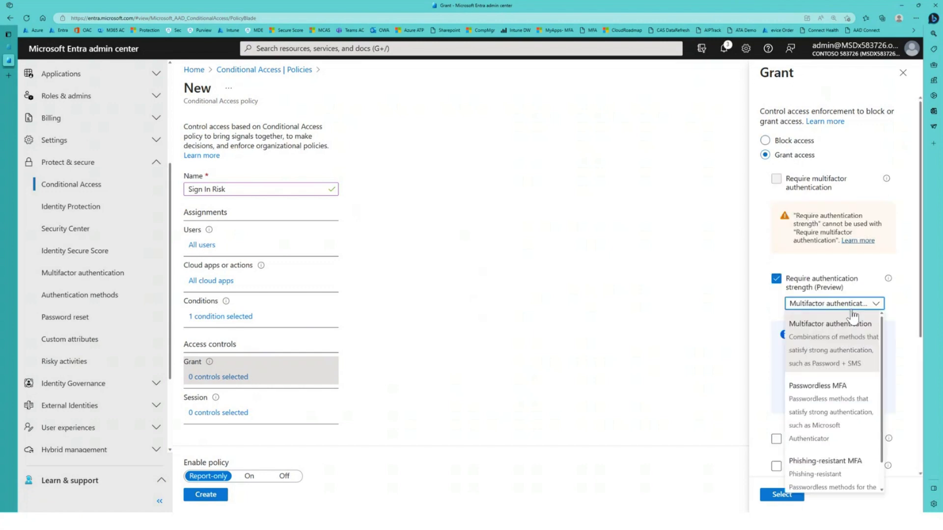
scroll(841, 459, "down", 1)
left_click(841, 461)
scroll(804, 396, "down", 4)
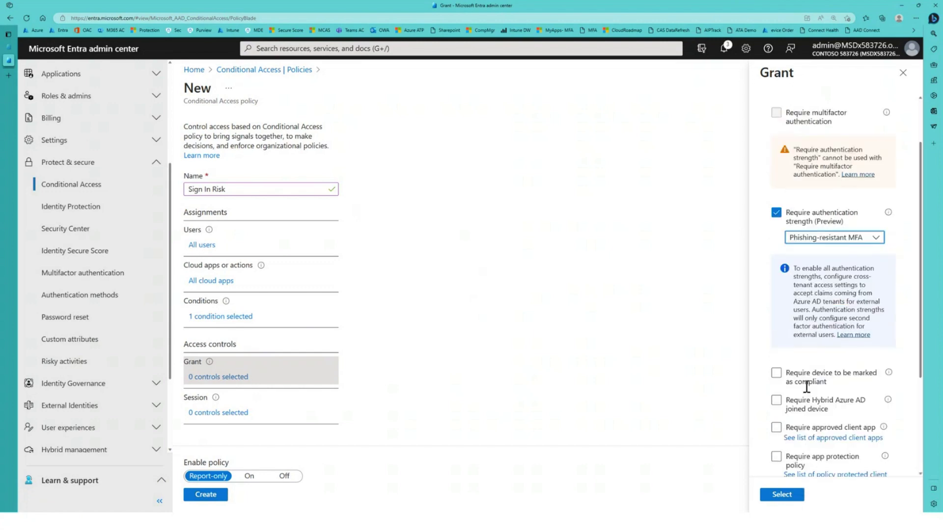
left_click(821, 355)
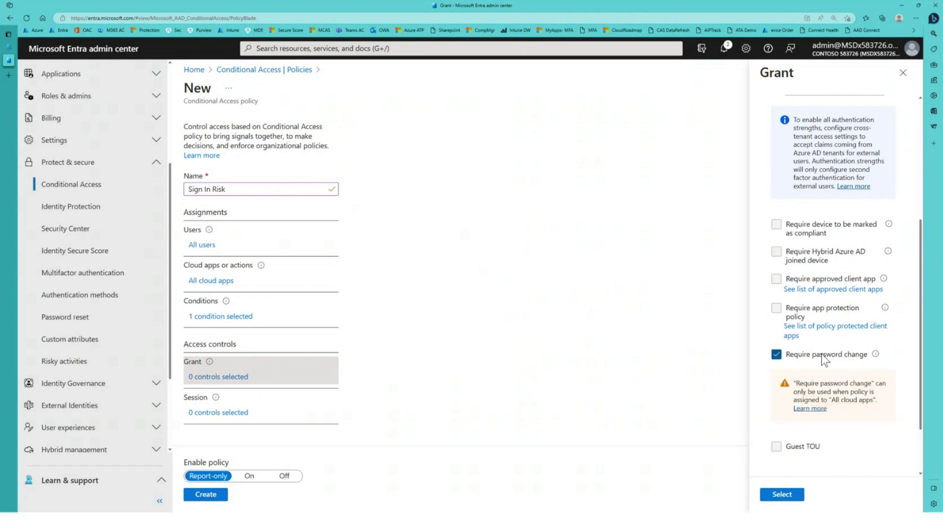
left_click(781, 494)
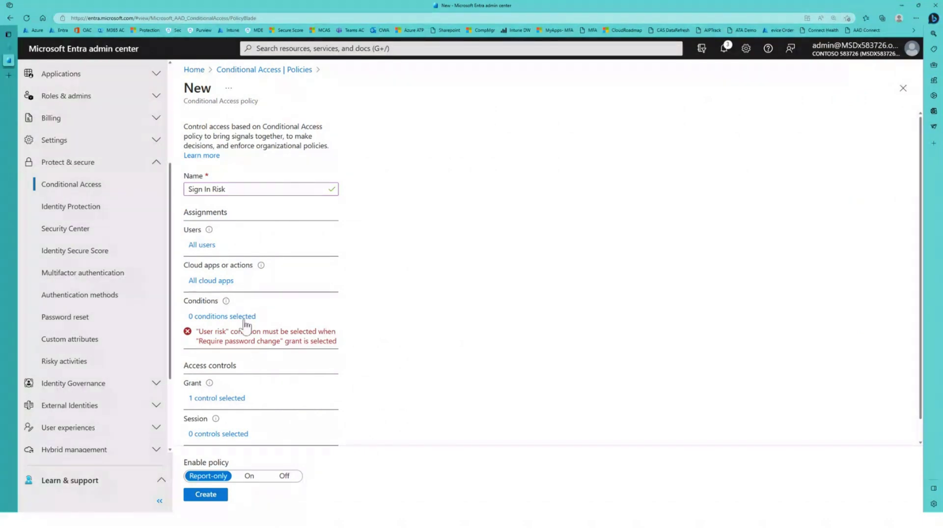
left_click(222, 317)
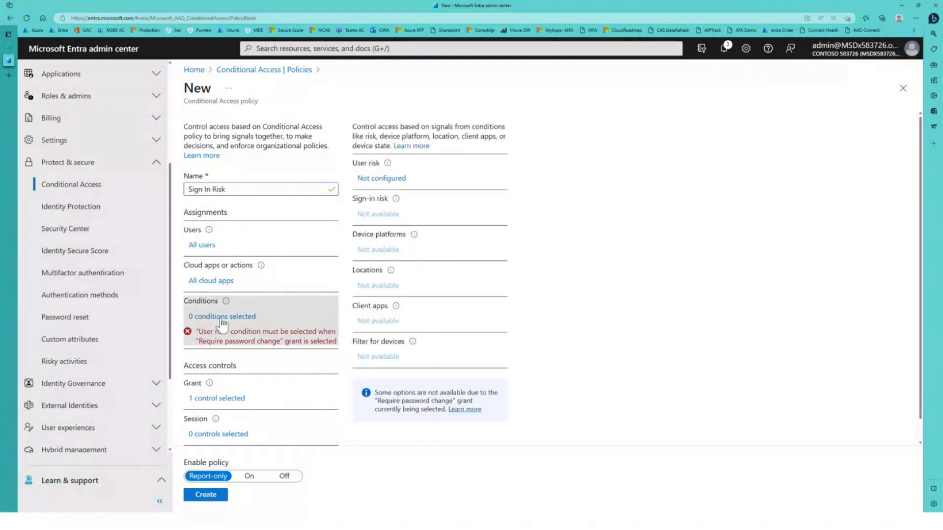
left_click(390, 179)
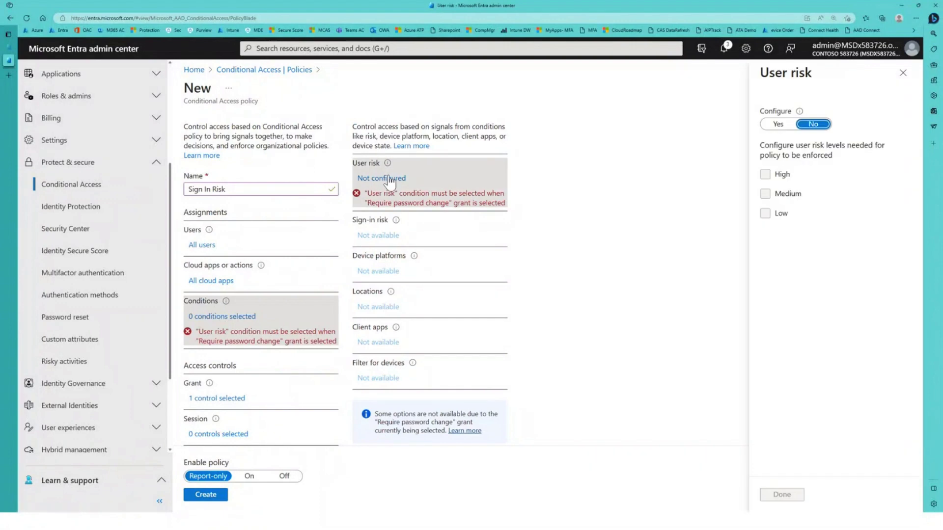
left_click(781, 125)
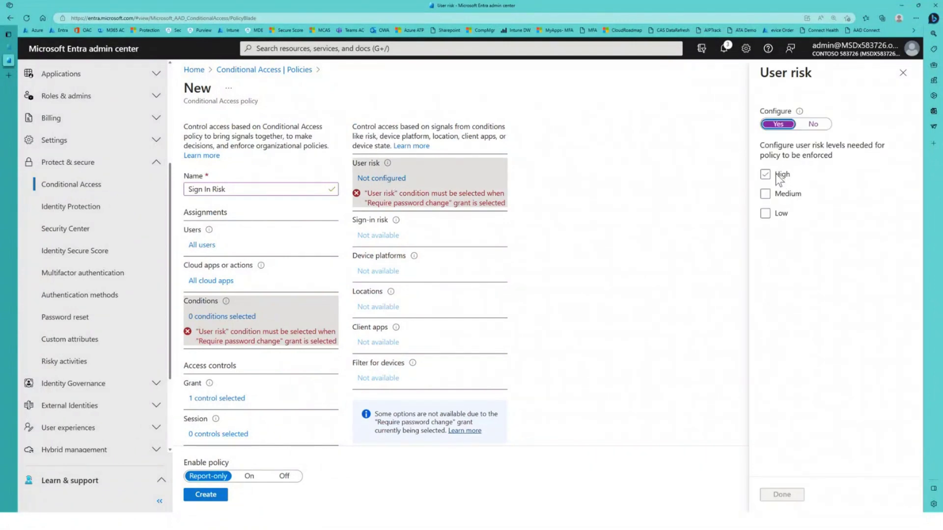
left_click(902, 75)
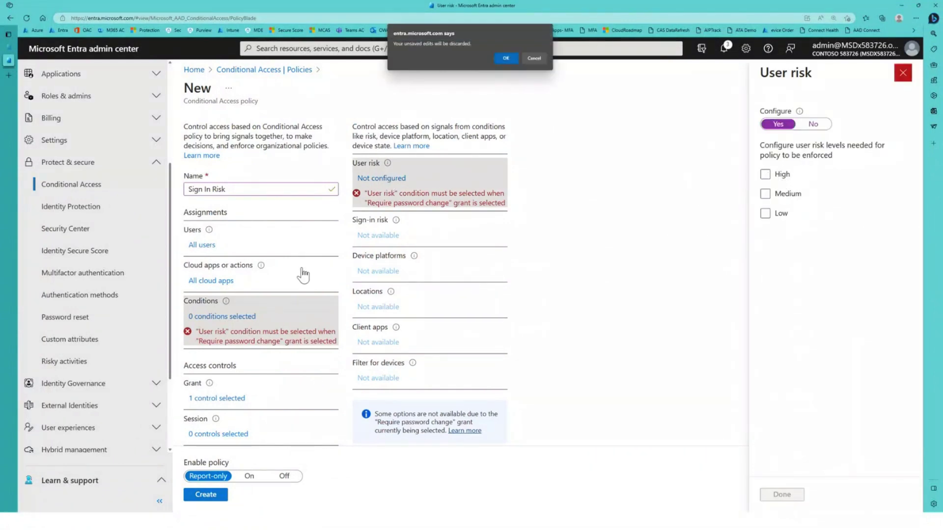
left_click(505, 57)
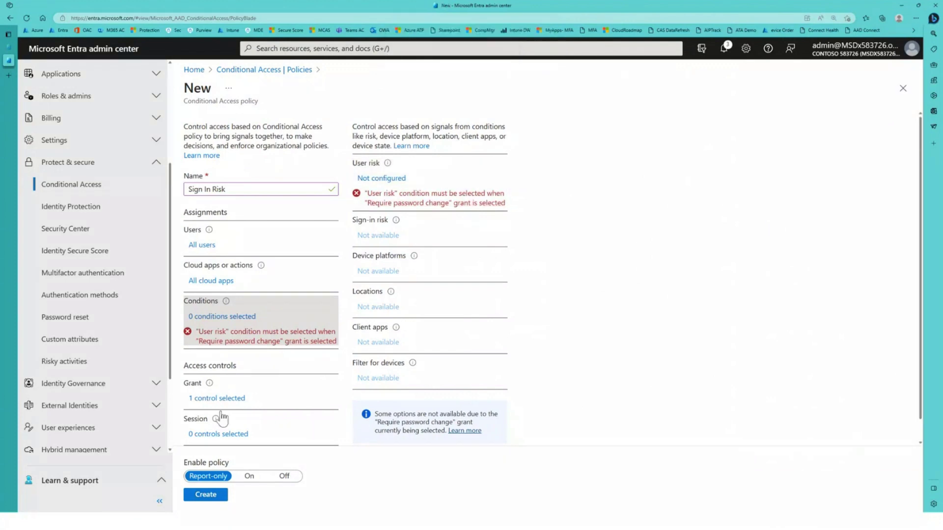
Remove the password change requirement from the grant controls and create the Sign In Risk policy in report-only mode.
left_click(233, 397)
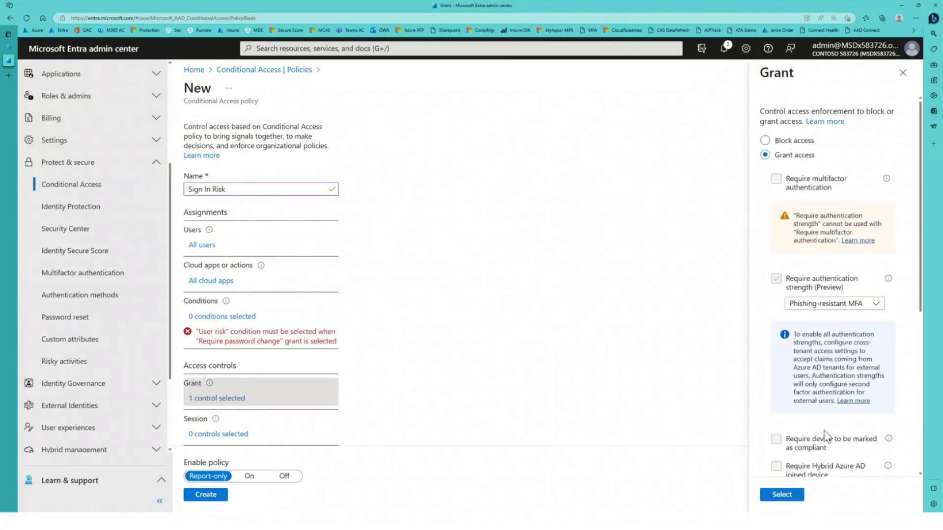
scroll(824, 434, "down", 5)
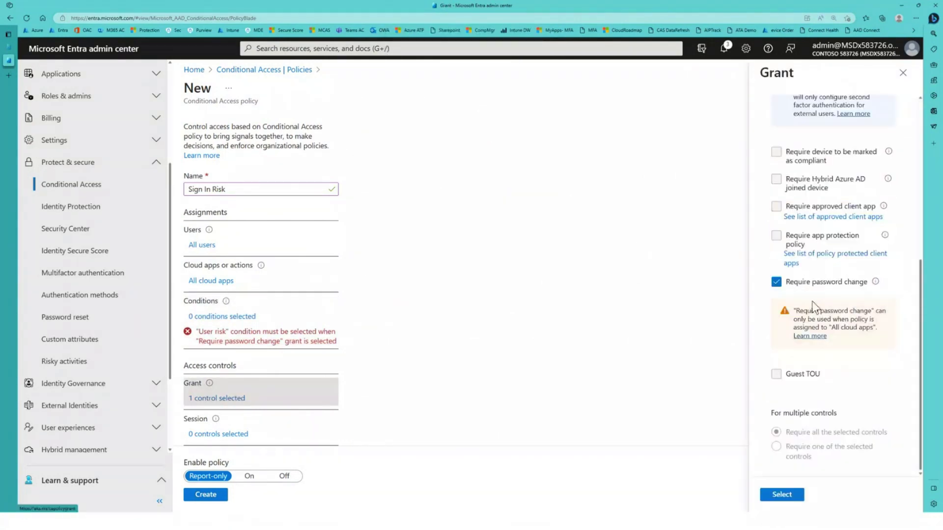
left_click(775, 283)
scroll(817, 184, "up", 5)
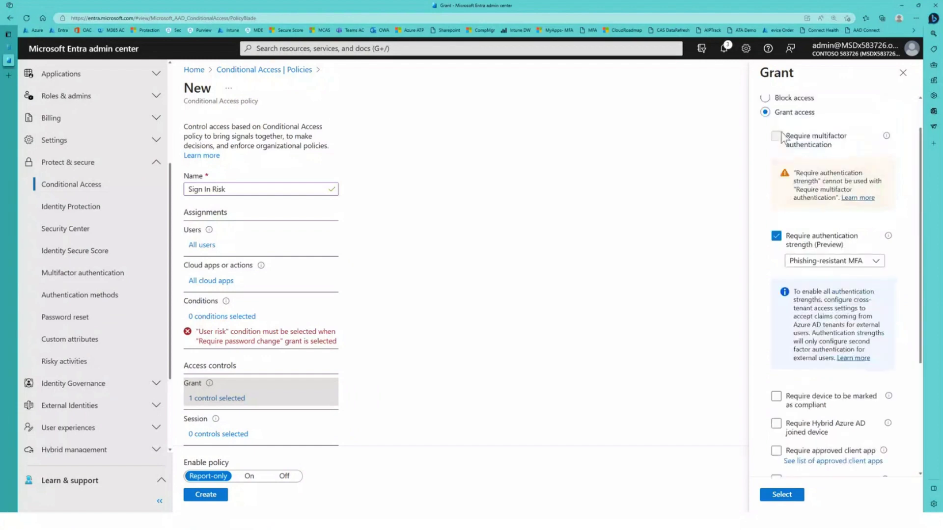
scroll(805, 245, "down", 5)
left_click(789, 494)
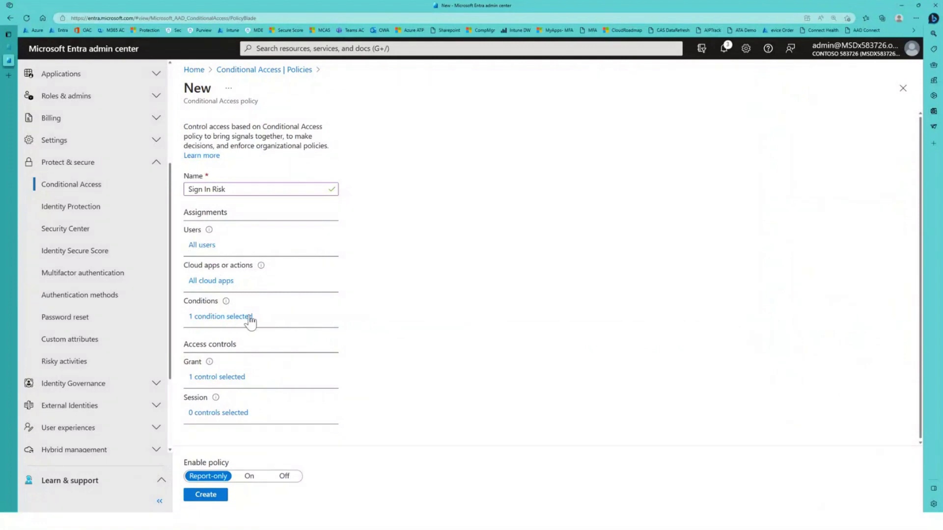
left_click(210, 496)
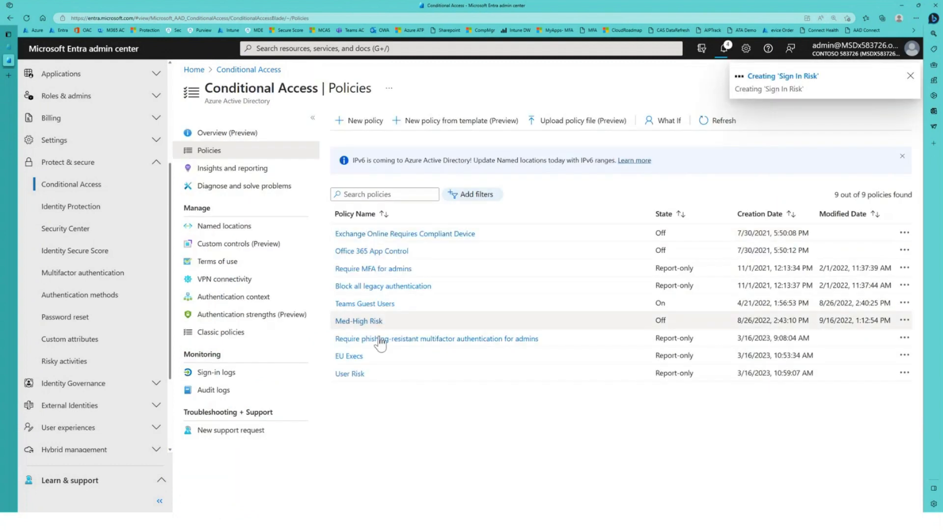
Open Identity Protection and revisit its user risk and sign-in risk policies.
left_click(32, 206)
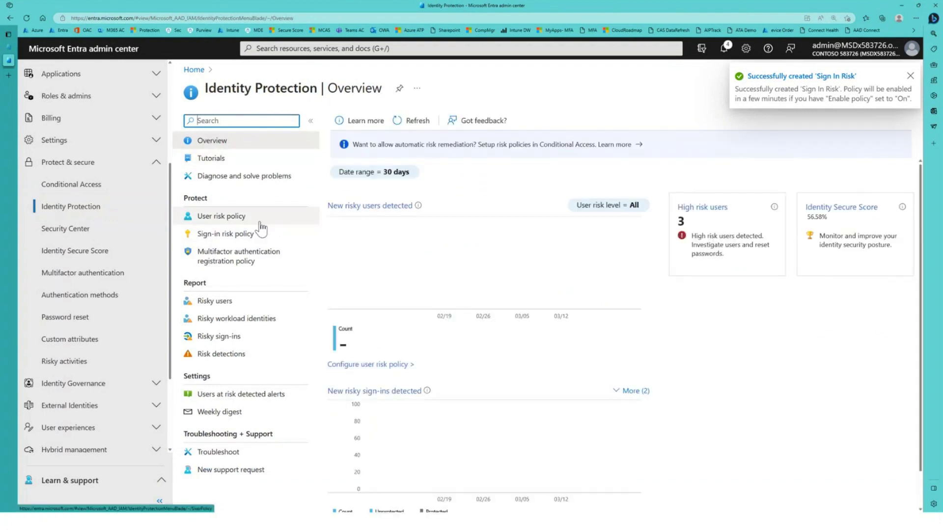
left_click(257, 219)
left_click(259, 238)
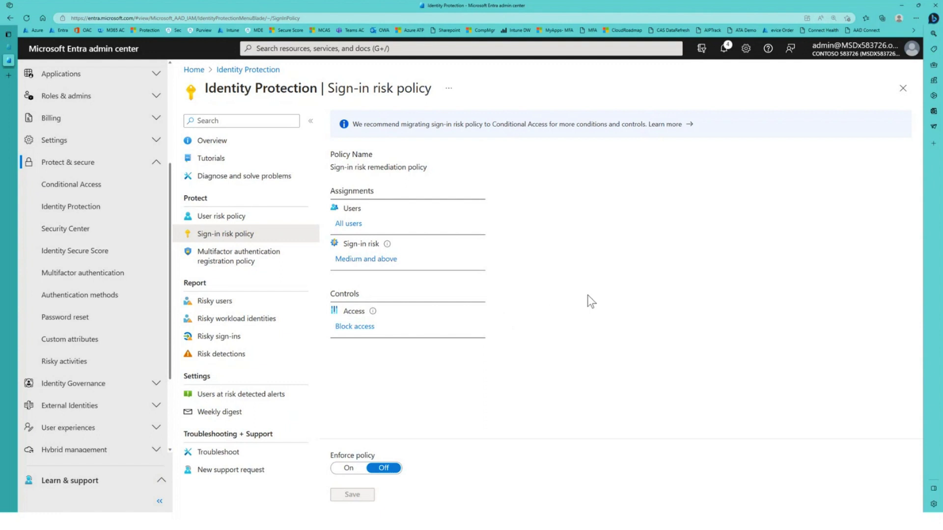
Review Identity Protection's multifactor authentication registration policy and try setting its enforcement to On.
left_click(254, 262)
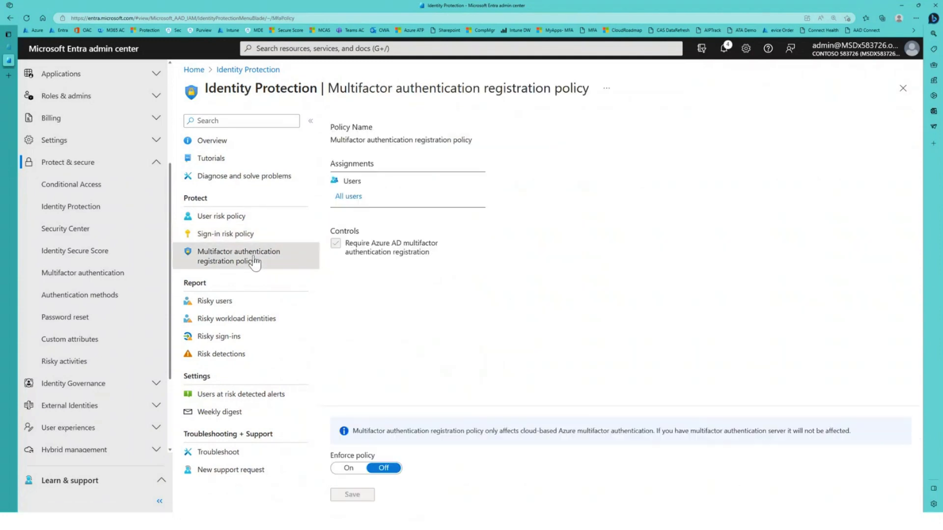
left_click_drag(370, 141, 486, 143)
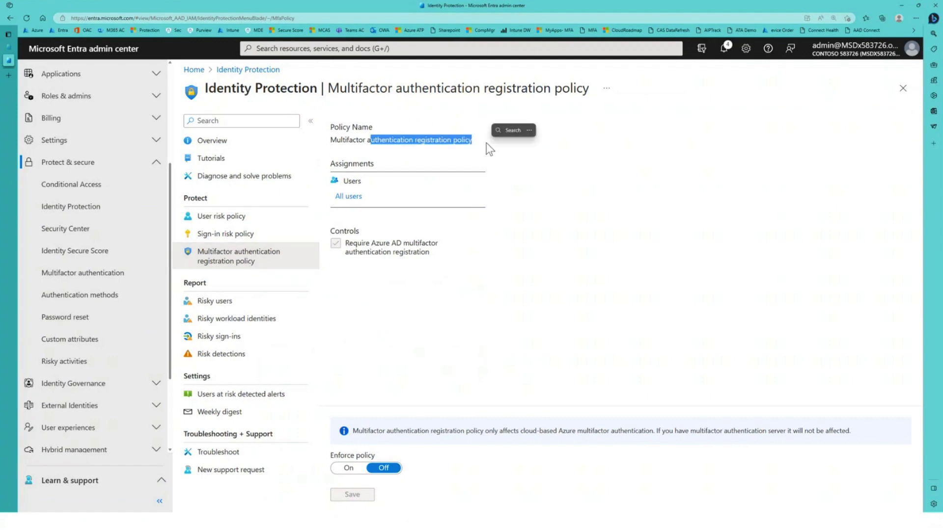
left_click(486, 143)
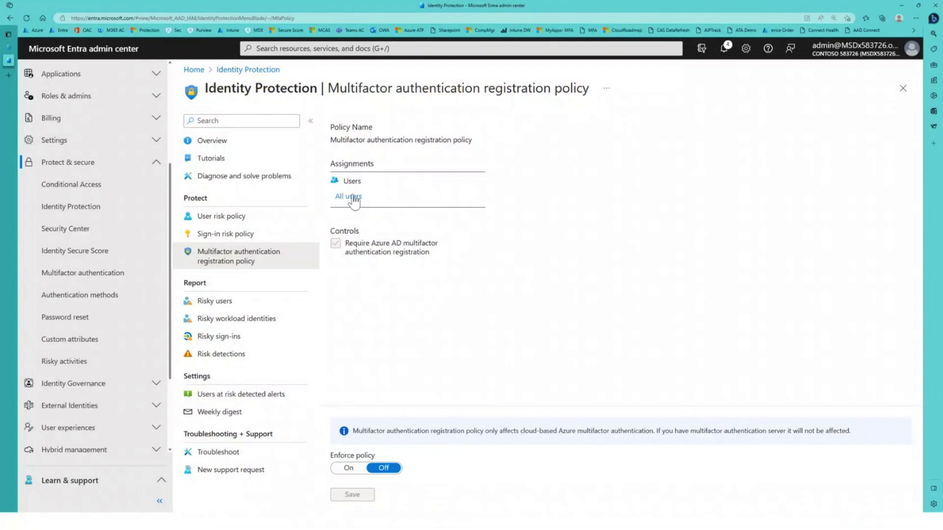
left_click(342, 473)
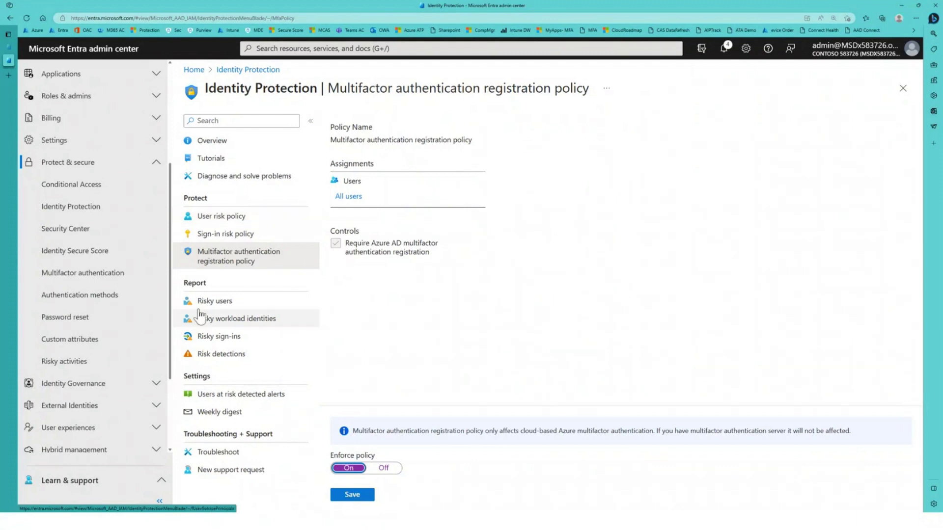
Open the Risky users report, discarding unsaved edits, and check the last listed user's recent risky sign-ins and detections not linked to a sign-in.
left_click(224, 305)
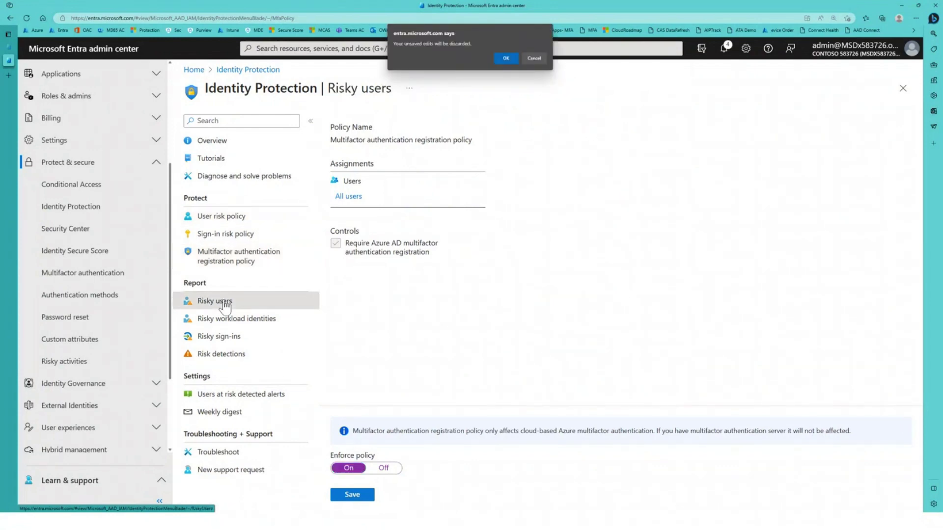
left_click(506, 59)
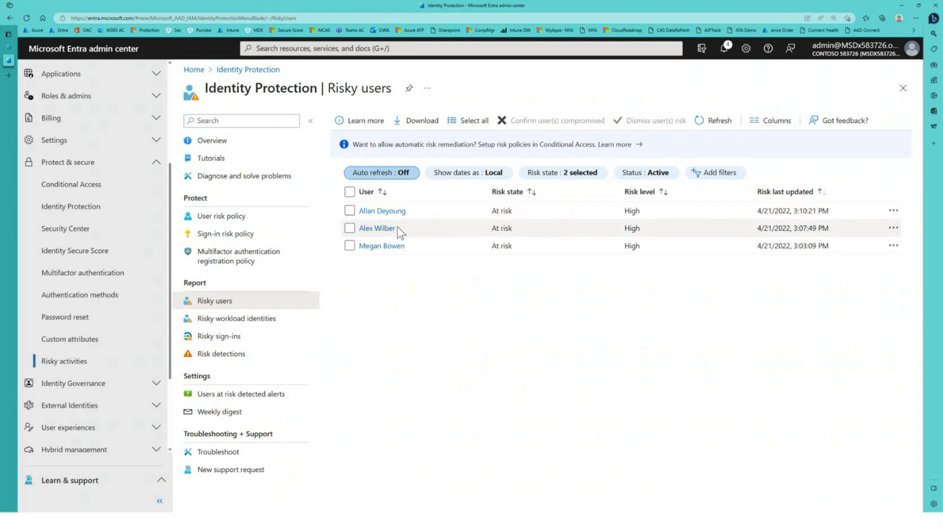
left_click(386, 246)
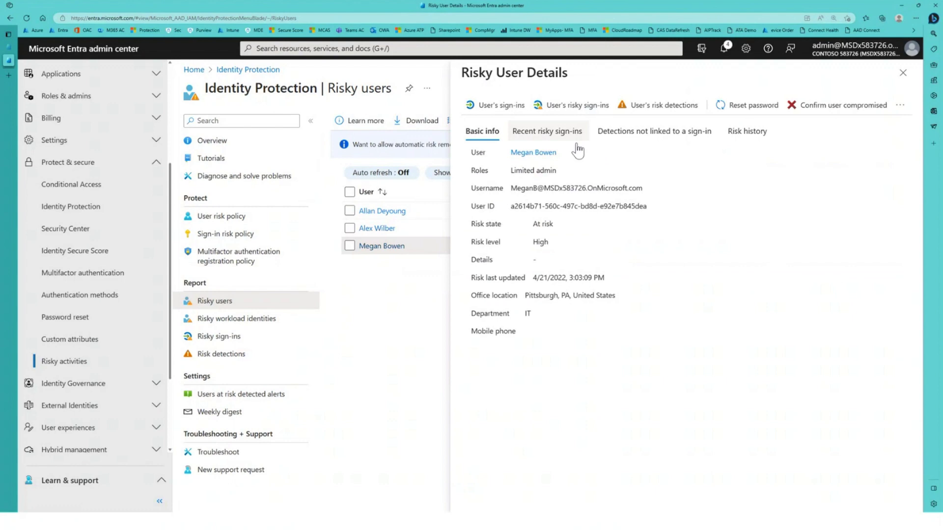
left_click(550, 135)
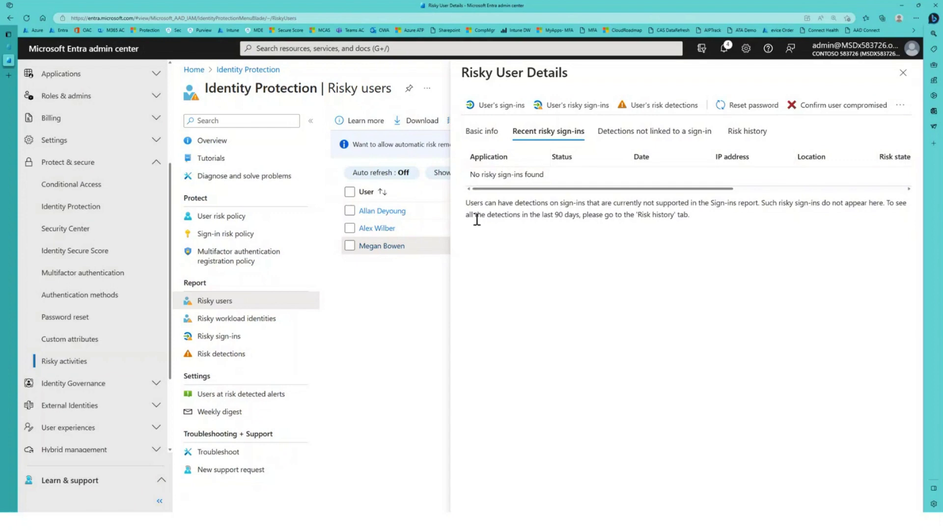
left_click(641, 131)
Examine the date and activity recorded in the risky user's risk history.
left_click(743, 131)
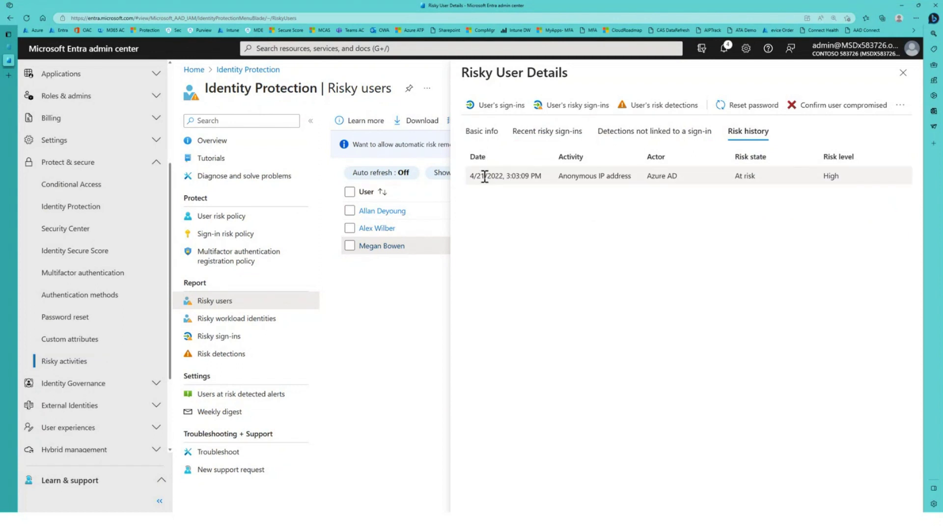
left_click_drag(472, 176, 528, 177)
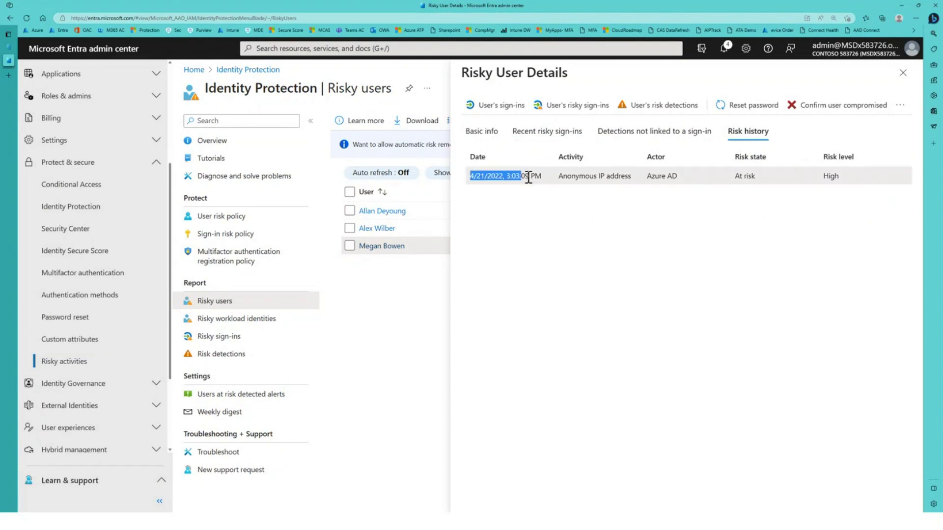
left_click(563, 178)
left_click_drag(563, 178, 635, 174)
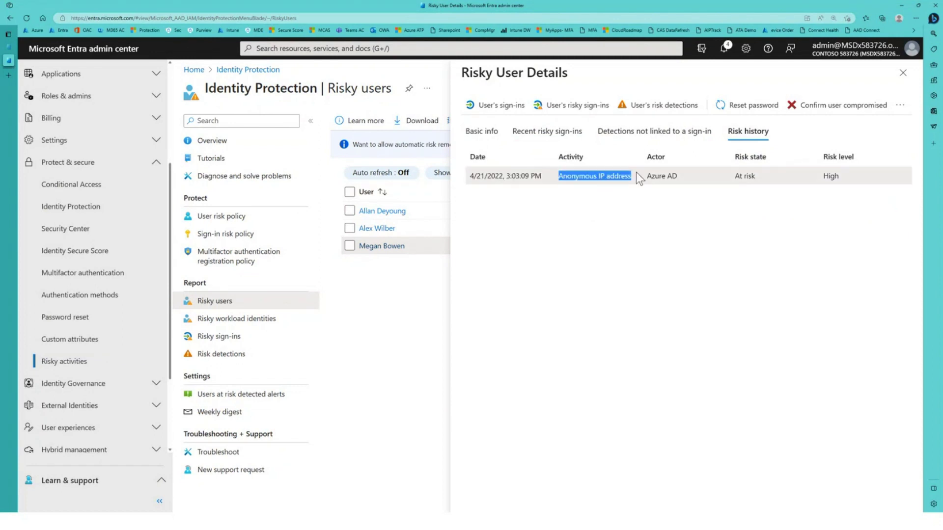
left_click(689, 364)
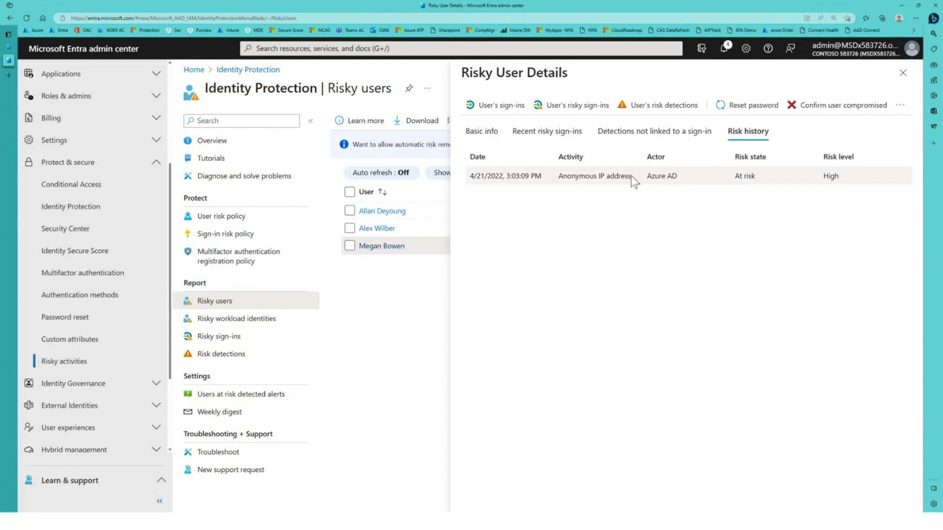
left_click_drag(631, 177, 558, 177)
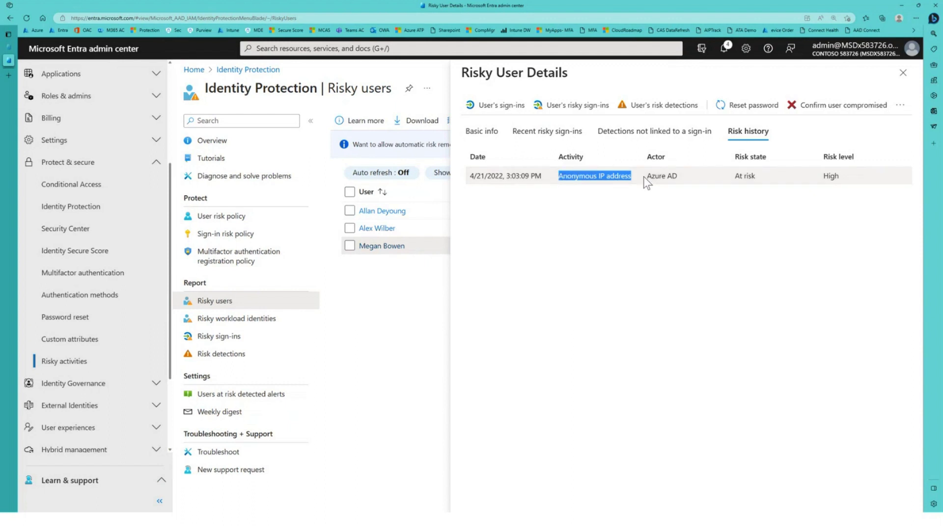
left_click(586, 188)
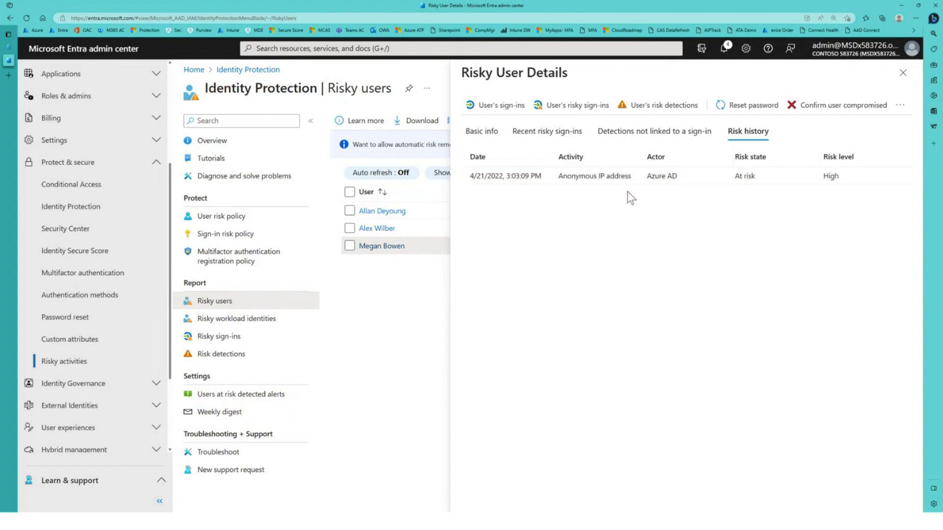
Open the risky user's sign-in events and try to filter them by a custom time interval starting several months earlier.
key("Escape")
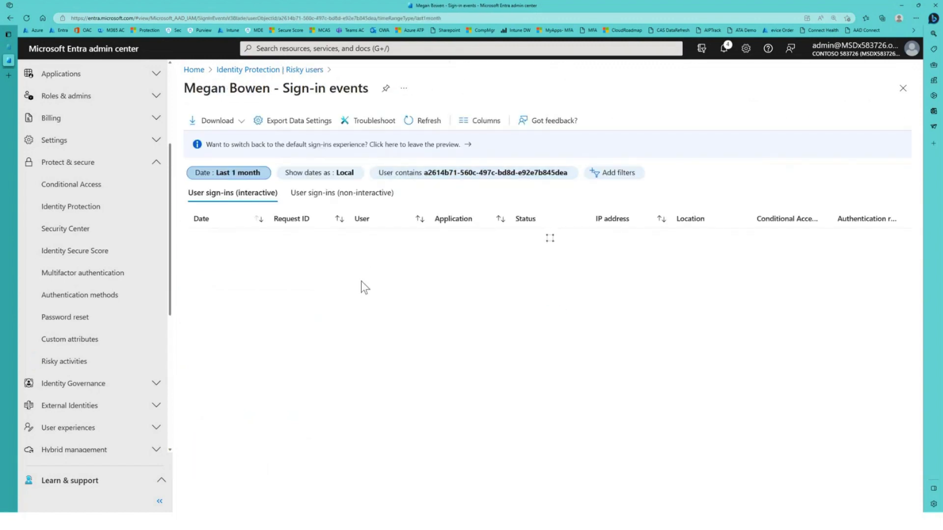
left_click(247, 177)
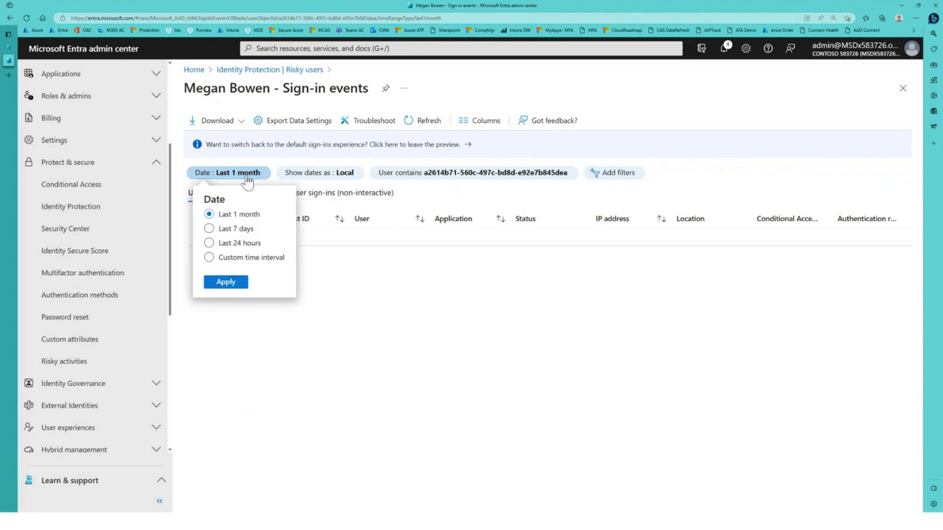
left_click(215, 259)
left_click(292, 287)
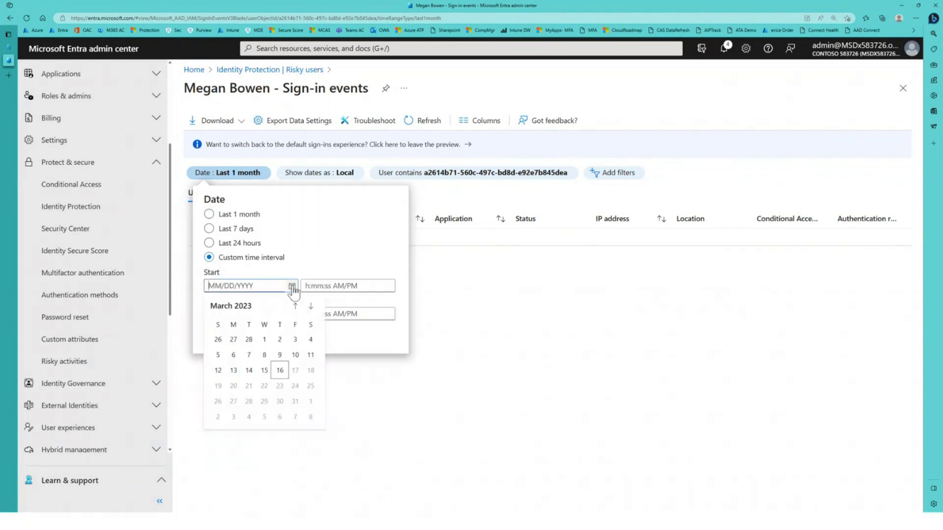
left_click(295, 306)
left_click(295, 306)
left_click(295, 306)
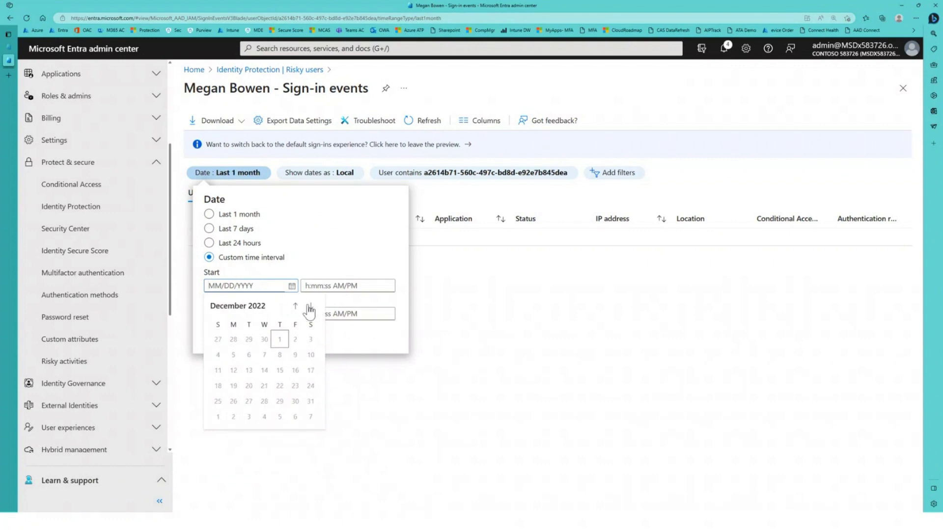
left_click(511, 458)
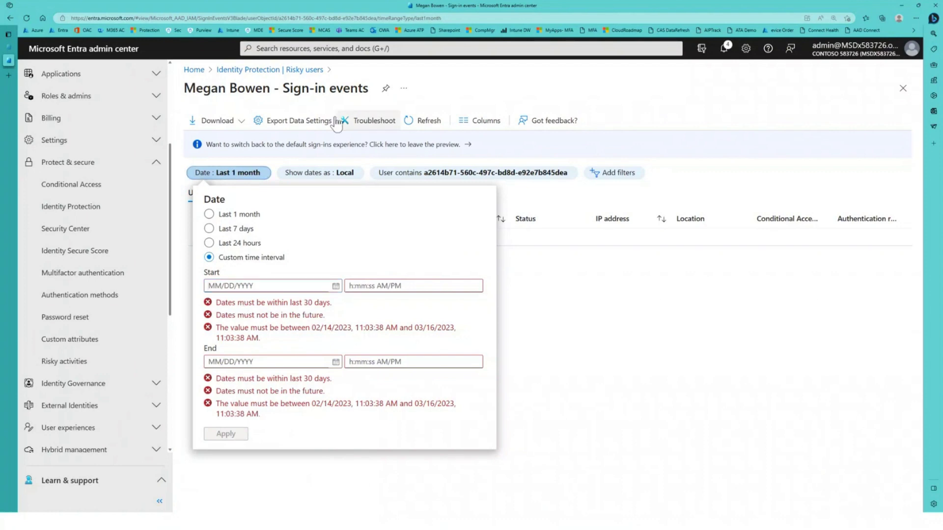
Leave the sign-in events, reopen Identity Protection, and view its Risky users and Risky workload identities reports.
left_click(309, 71)
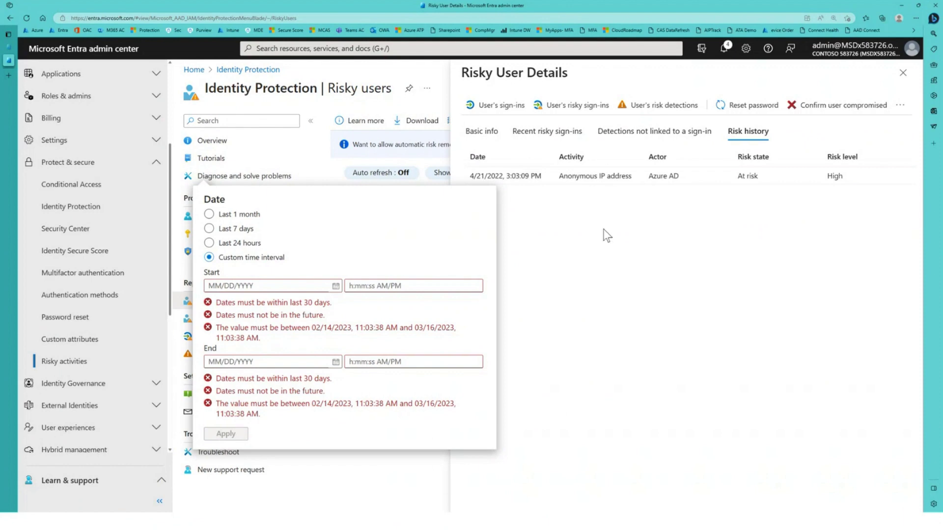
left_click(215, 218)
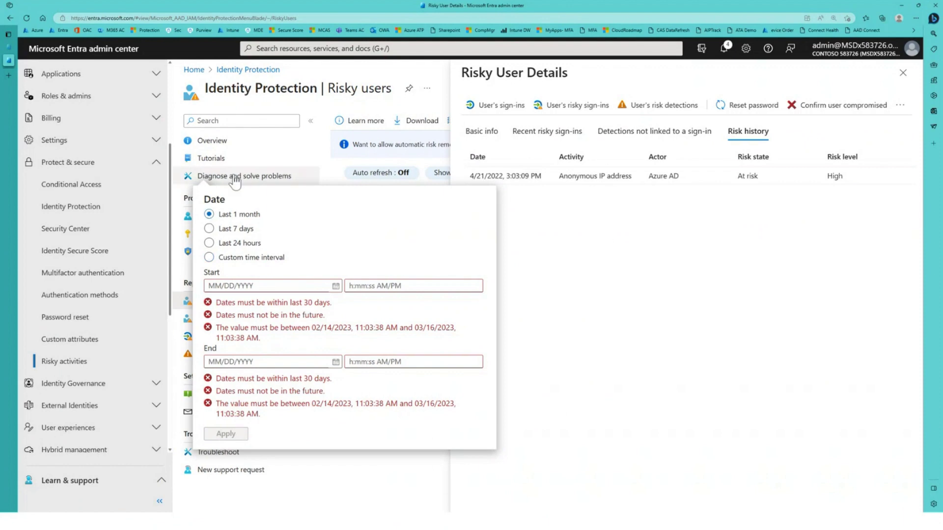
left_click(248, 158)
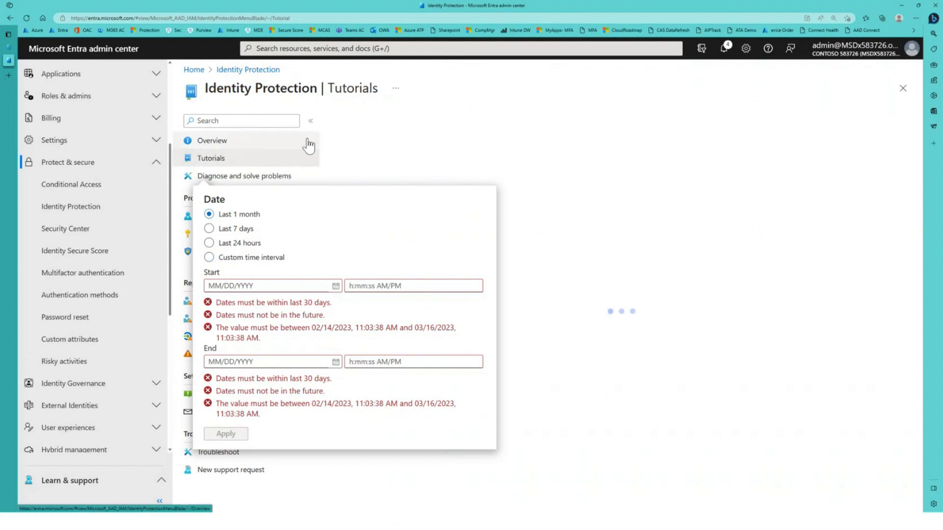
left_click(87, 206)
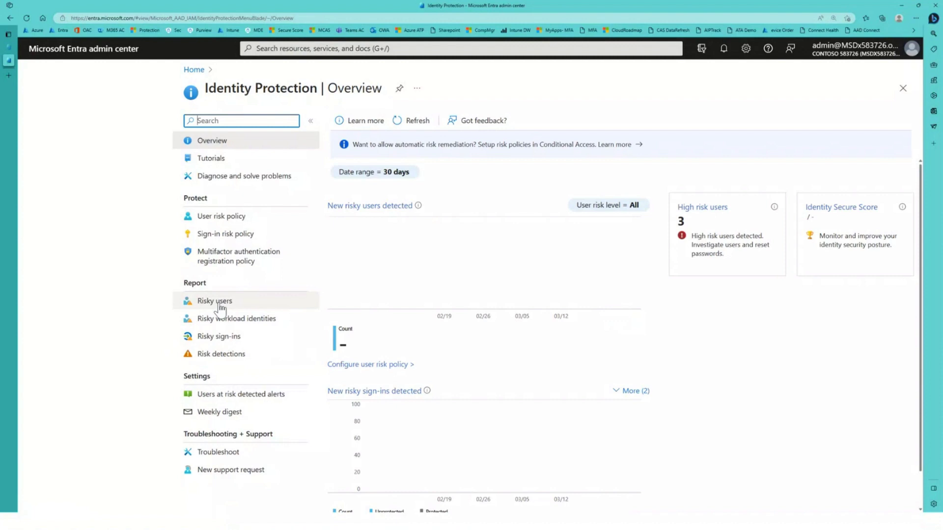
left_click(219, 306)
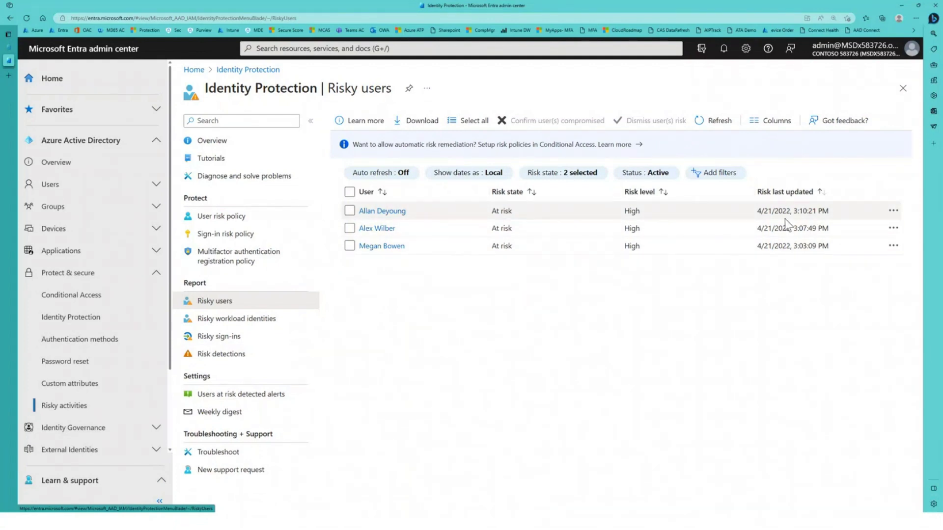
left_click(236, 322)
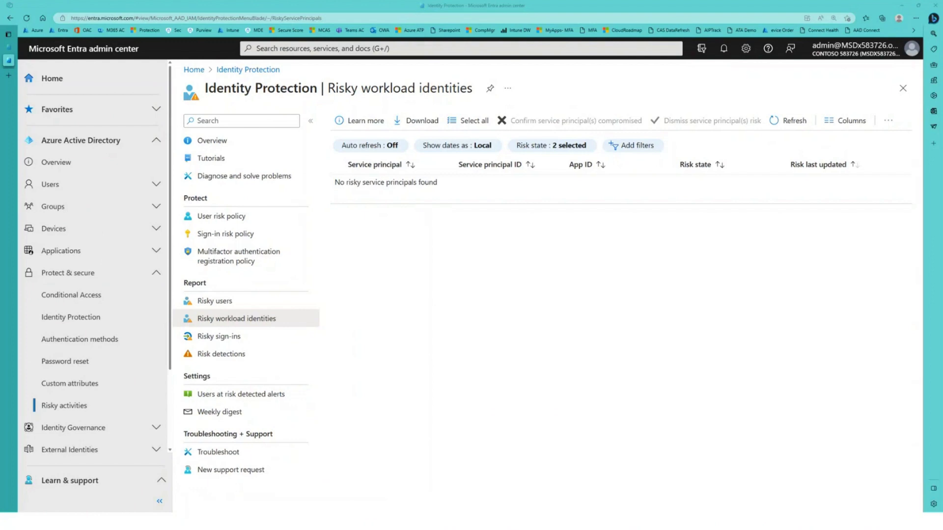
Switch to the other tenant's Microsoft Azure portal window, maximize it, and open its Risky users report.
left_click_drag(0, 144, 415, 38)
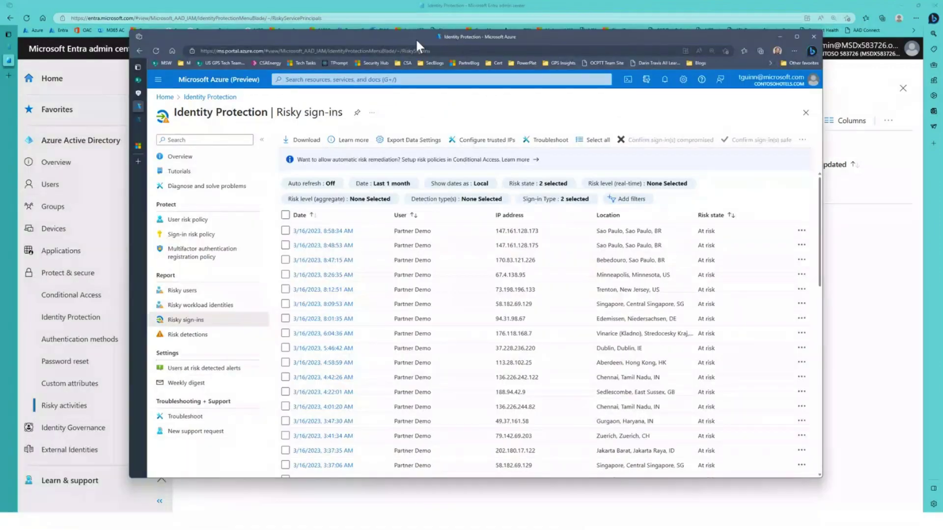
double_click(415, 37)
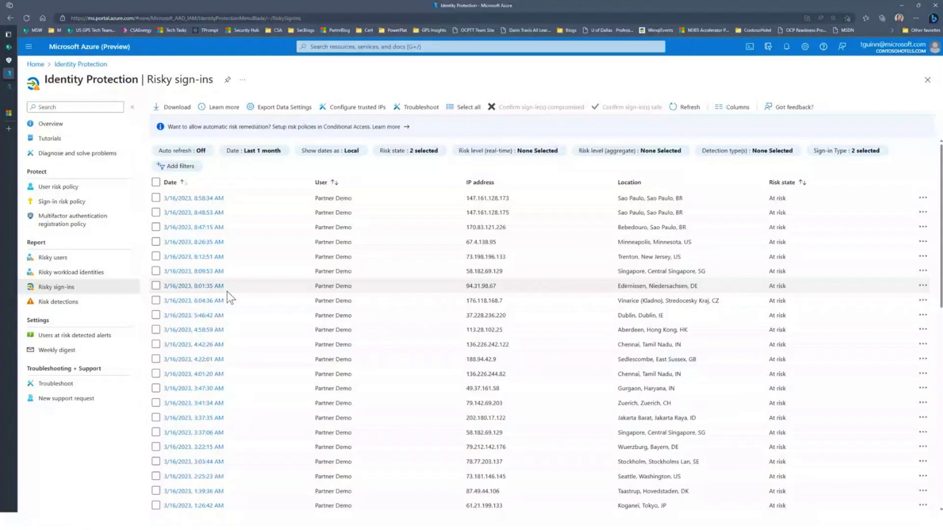
left_click(51, 257)
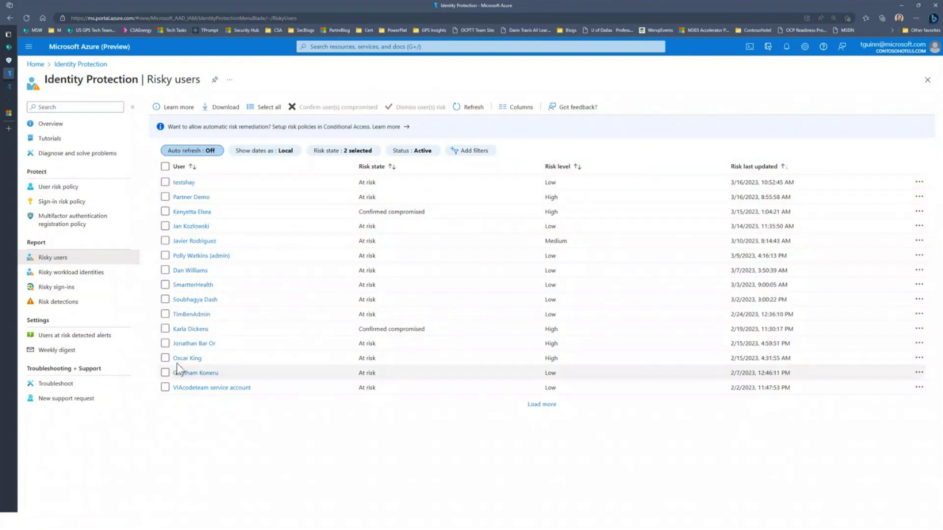
Review the first listed risky user's recent risky sign-ins across all columns, dismissing the meeting reminder, and briefly open that user's risky sign-ins report.
left_click(184, 184)
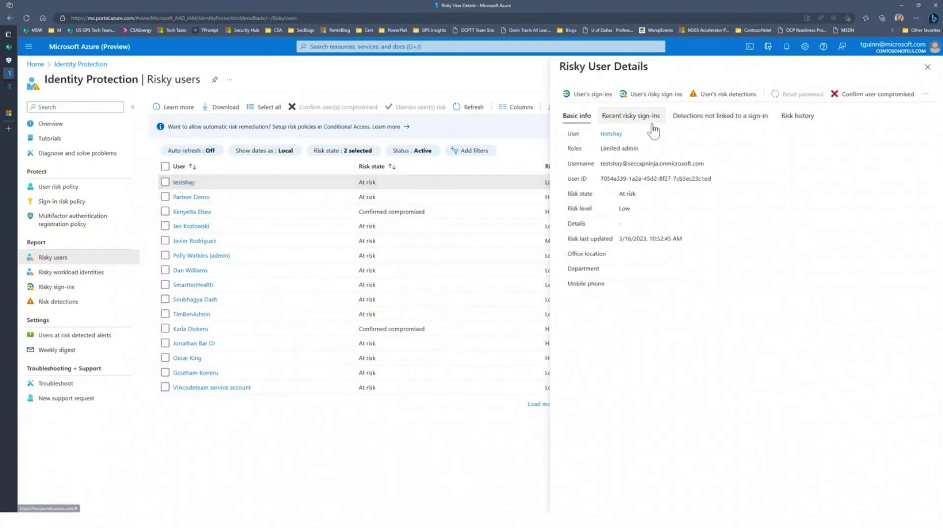
left_click(607, 119)
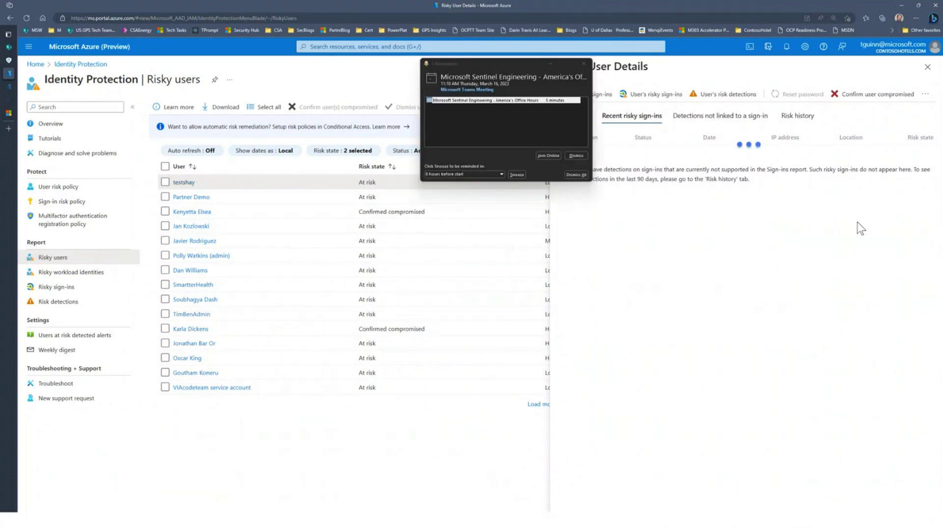
left_click(578, 153)
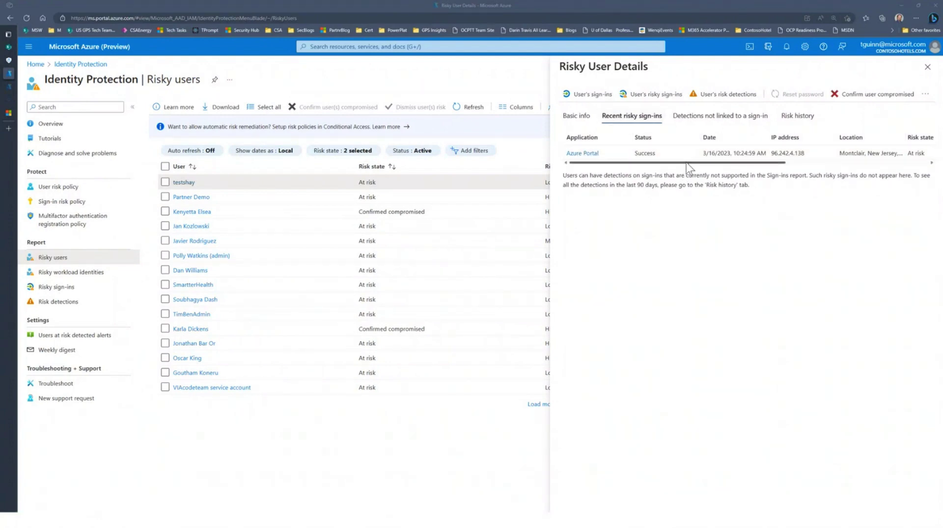
left_click_drag(685, 162, 831, 175)
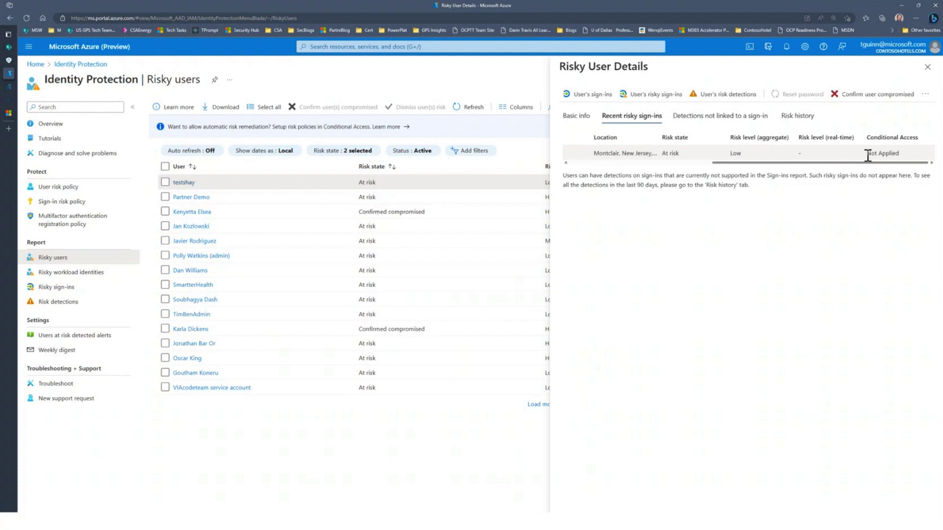
left_click(654, 95)
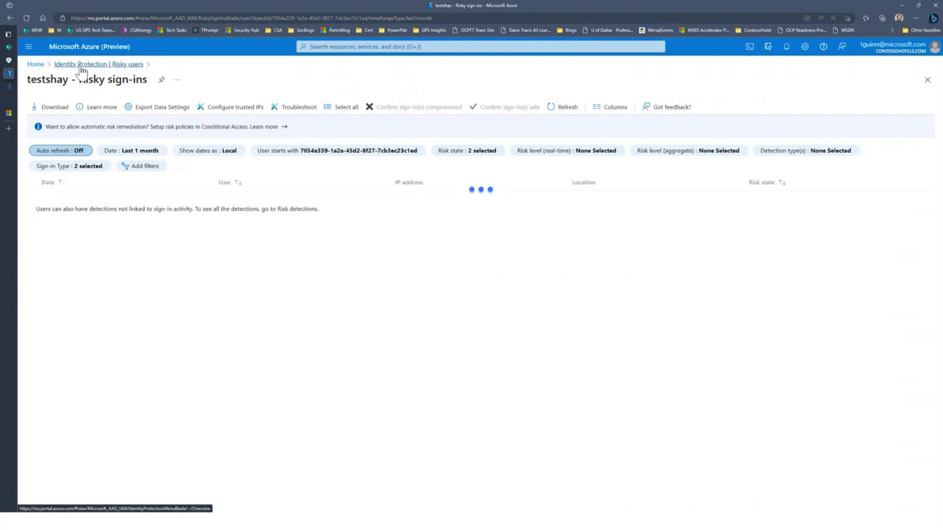
left_click(117, 66)
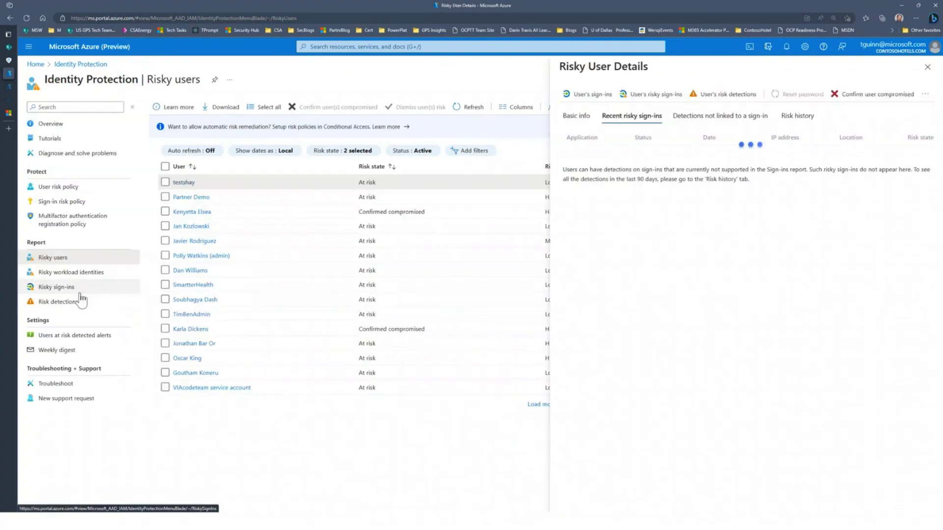
Open the tenant-wide Risky sign-ins report and examine the users, IP addresses and locations throughout the list.
left_click(55, 287)
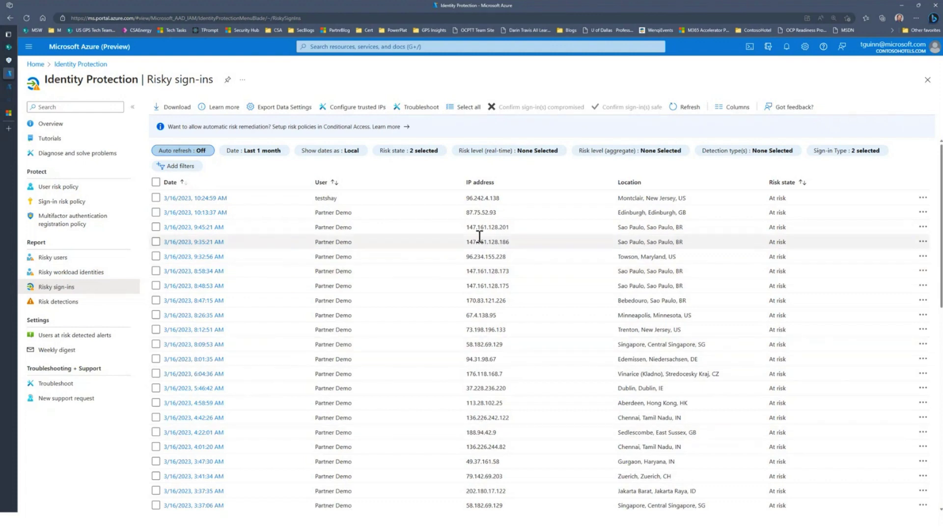
scroll(500, 326, "down", 5)
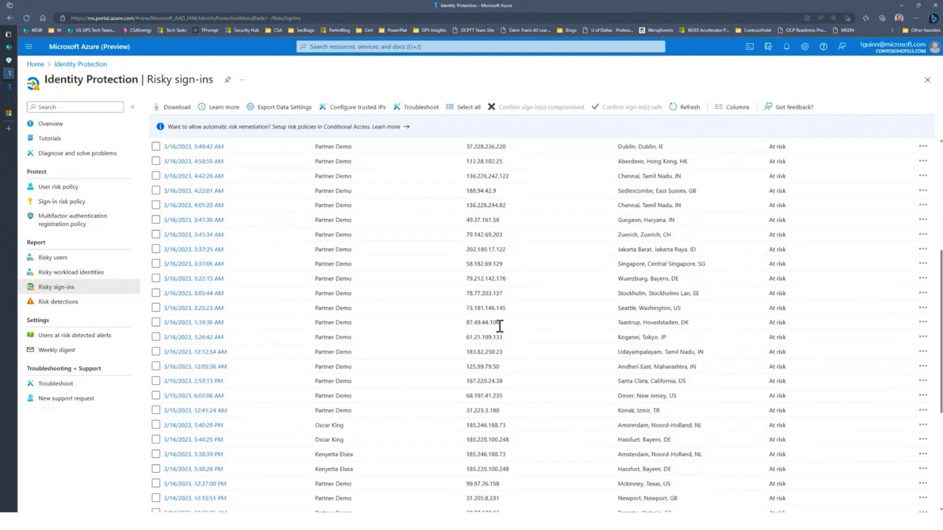
scroll(640, 288, "up", 1)
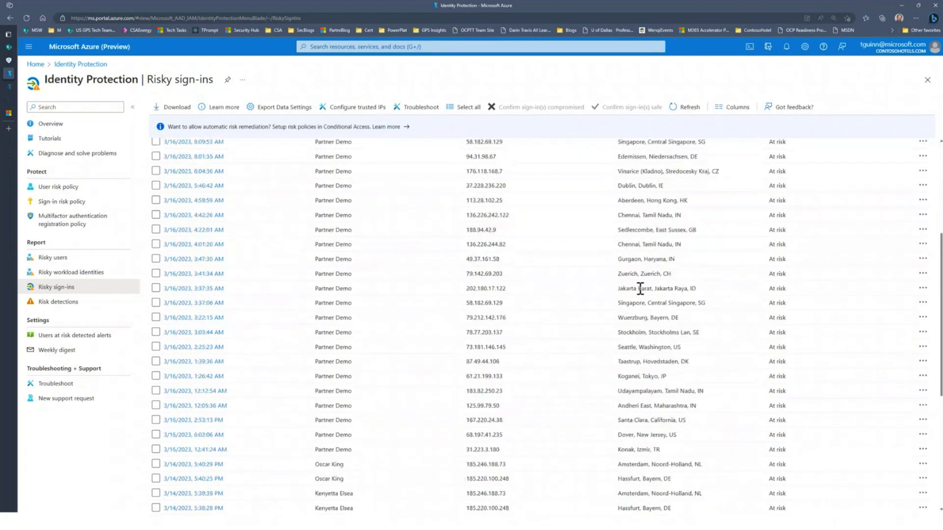
scroll(640, 288, "down", 2)
scroll(639, 290, "down", 4)
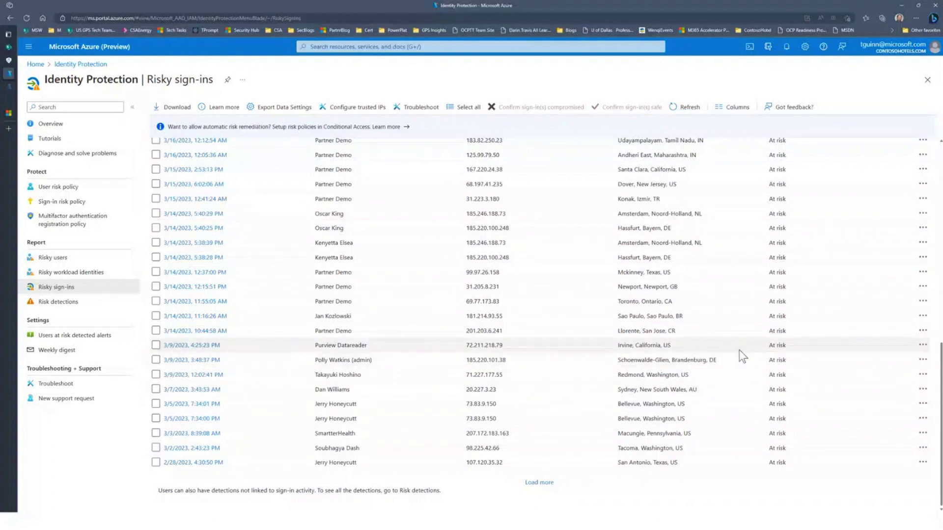
scroll(829, 269, "up", 6)
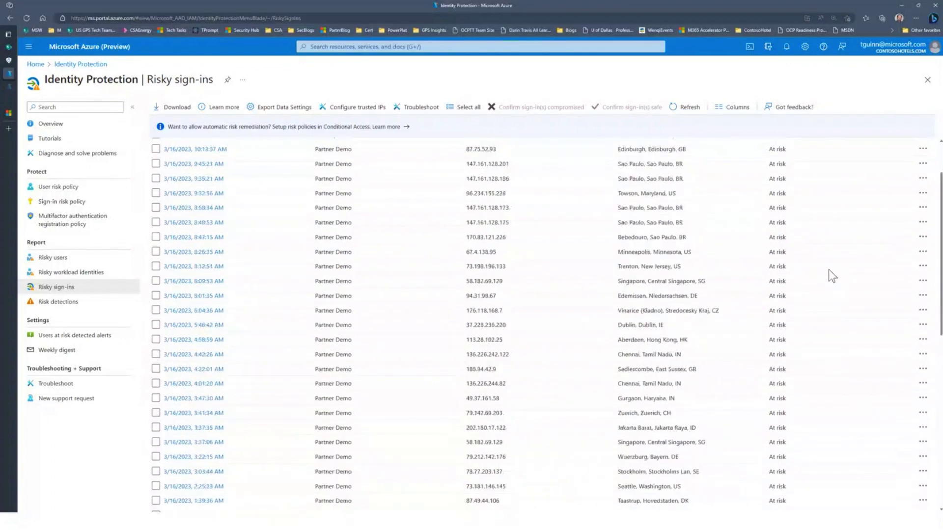
scroll(828, 270, "up", 2)
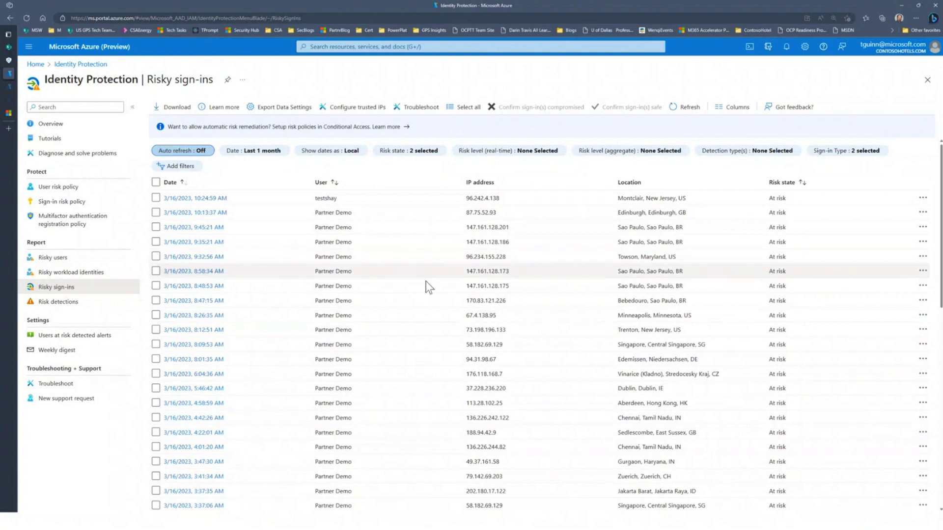
scroll(471, 286, "down", 5)
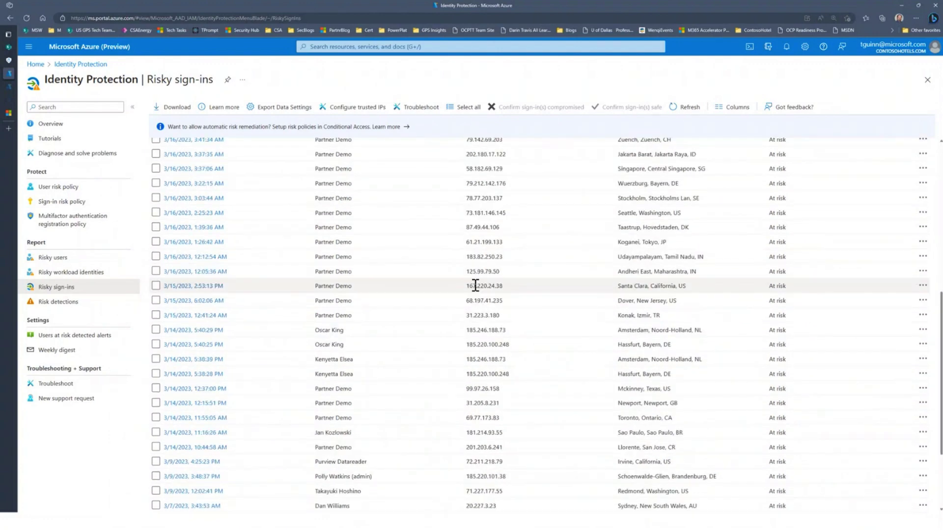
scroll(476, 286, "down", 2)
scroll(475, 286, "up", 8)
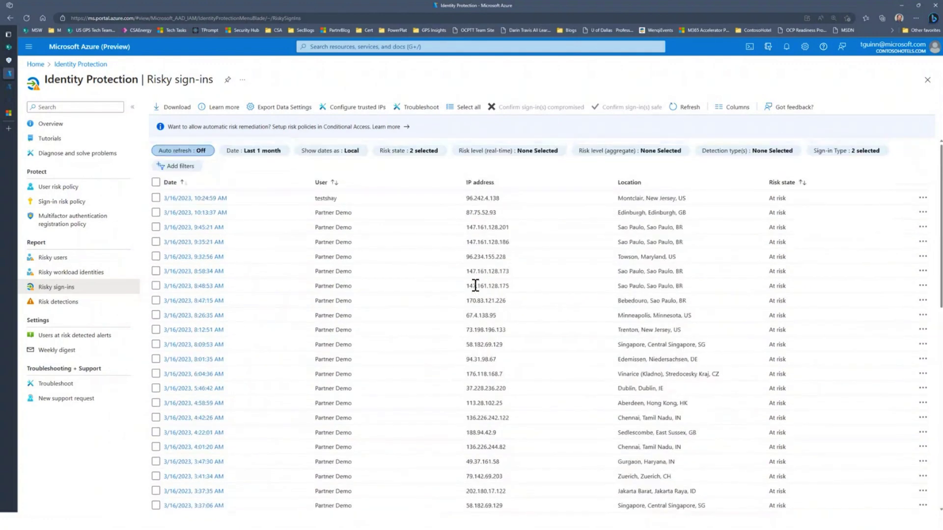
Open the Risk detections report, load more entries twice, and examine the detection types and risk levels throughout the list.
left_click(63, 304)
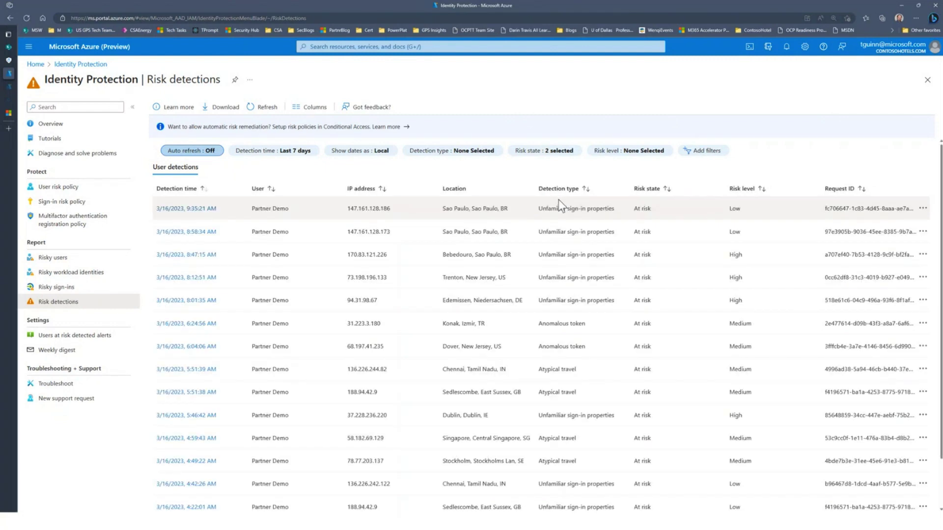
scroll(570, 314, "down", 2)
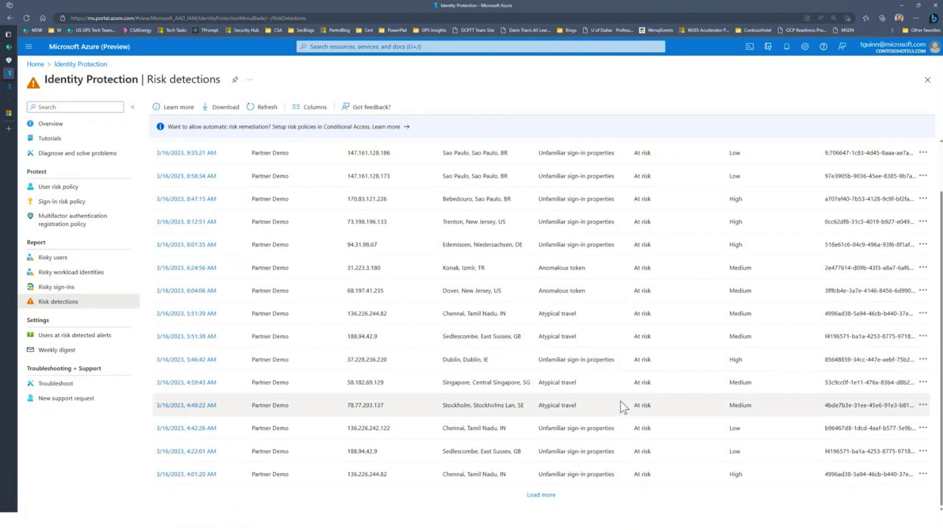
scroll(618, 388, "up", 1)
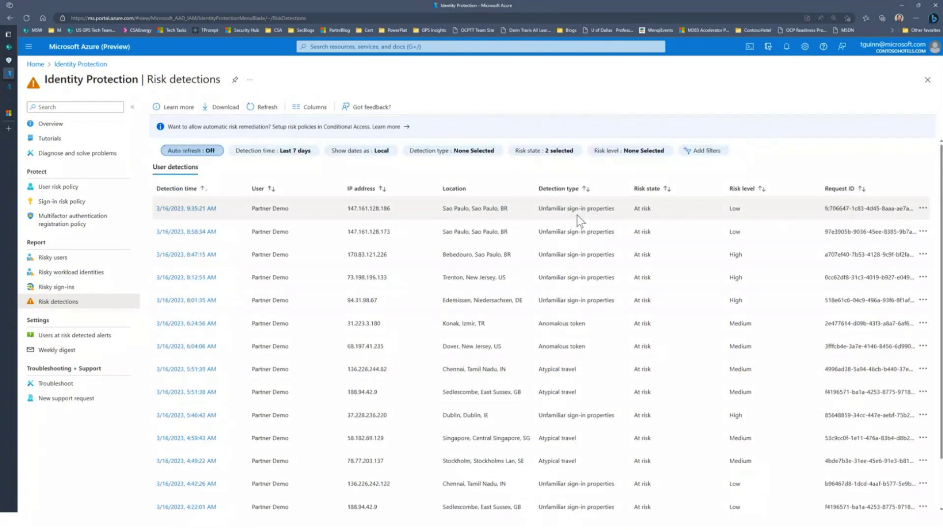
scroll(611, 379, "down", 1)
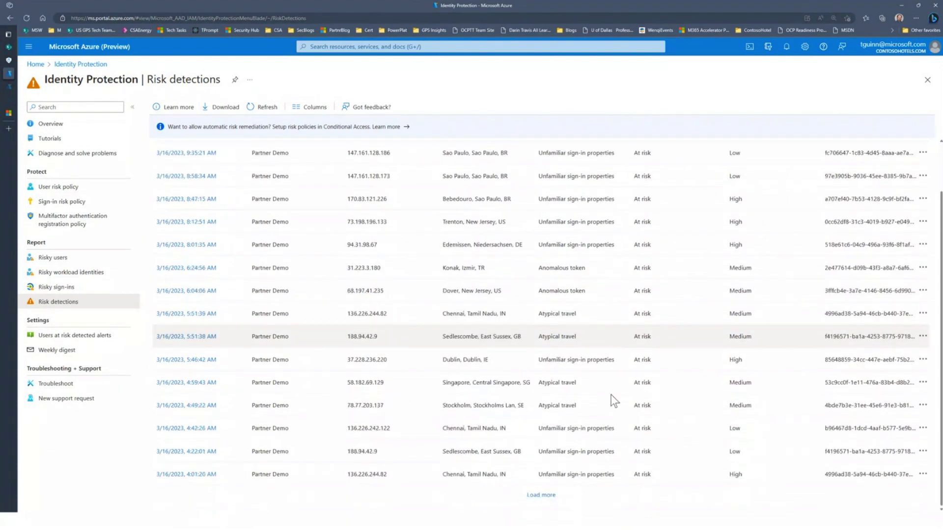
left_click(528, 497)
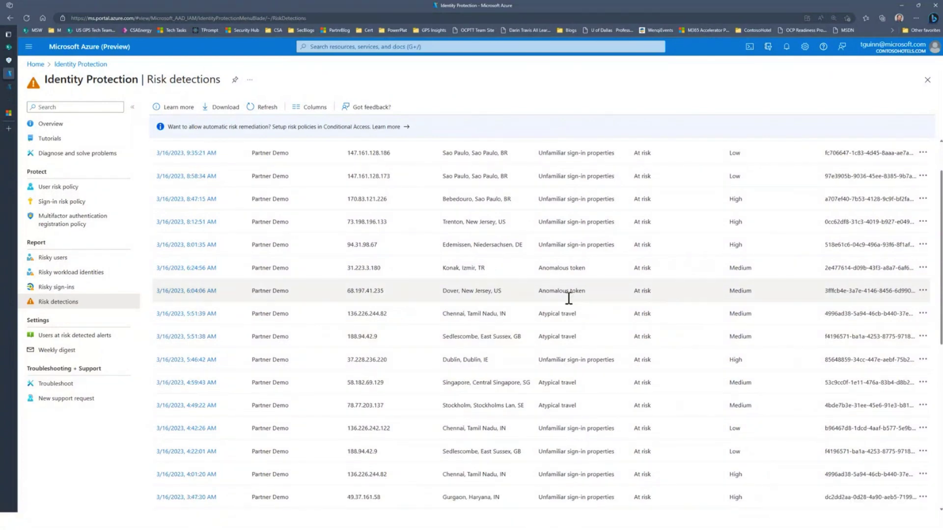
scroll(582, 431, "down", 6)
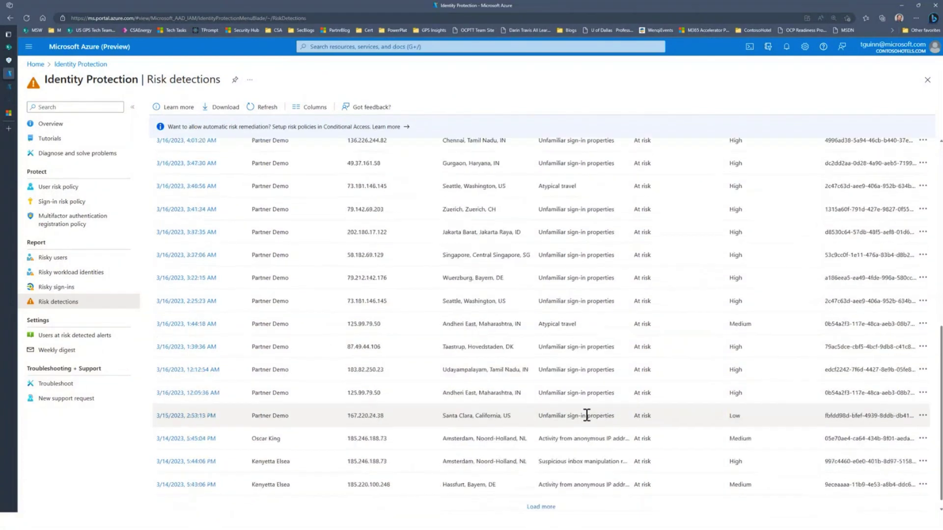
left_click(542, 495)
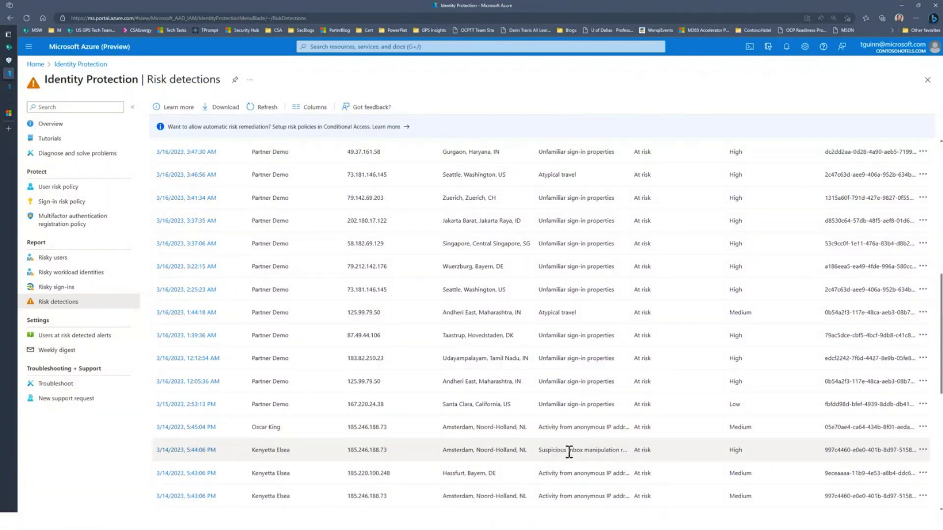
scroll(569, 451, "down", 5)
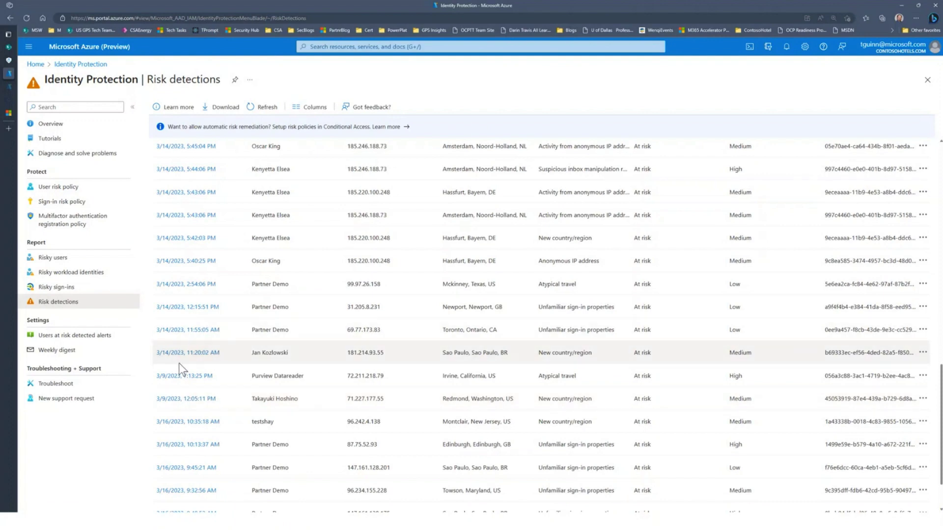
scroll(190, 366, "up", 10)
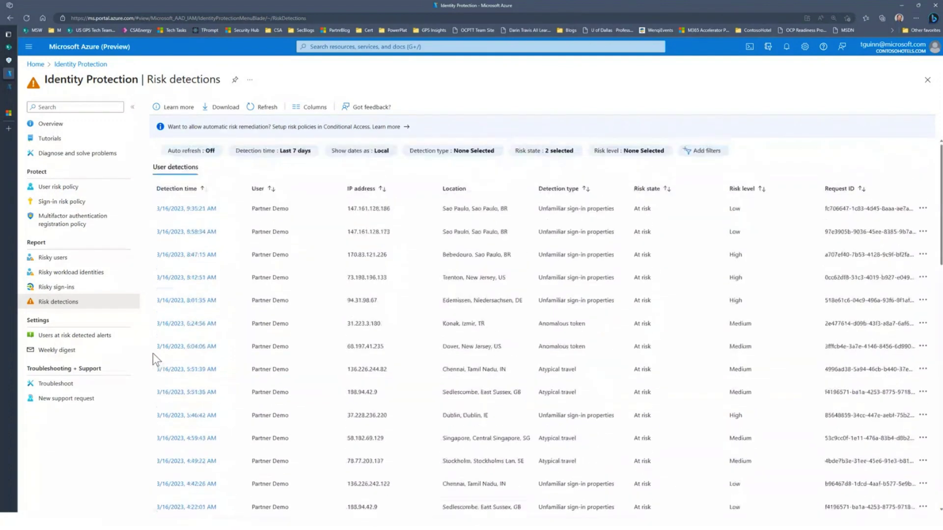